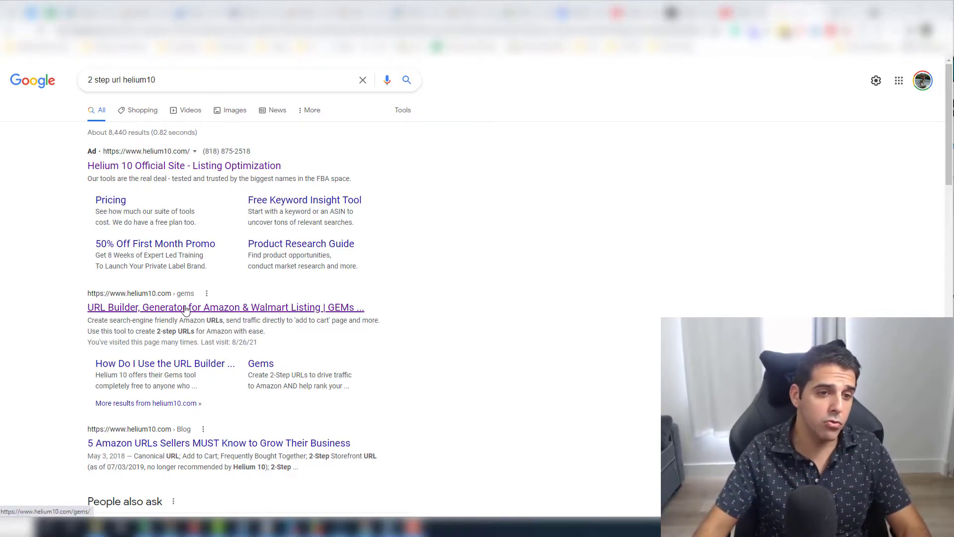
Open the Helium 10 GEMs URL Builder page and scroll to the '1. 2-Step Via Brand' form
click(186, 309)
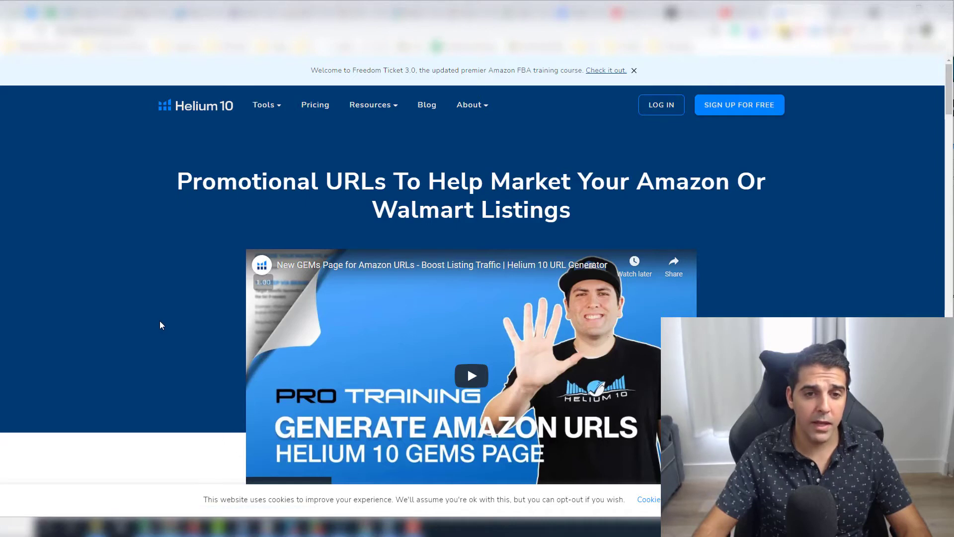
scroll(160, 322, down, 5)
scroll(160, 325, down, 2)
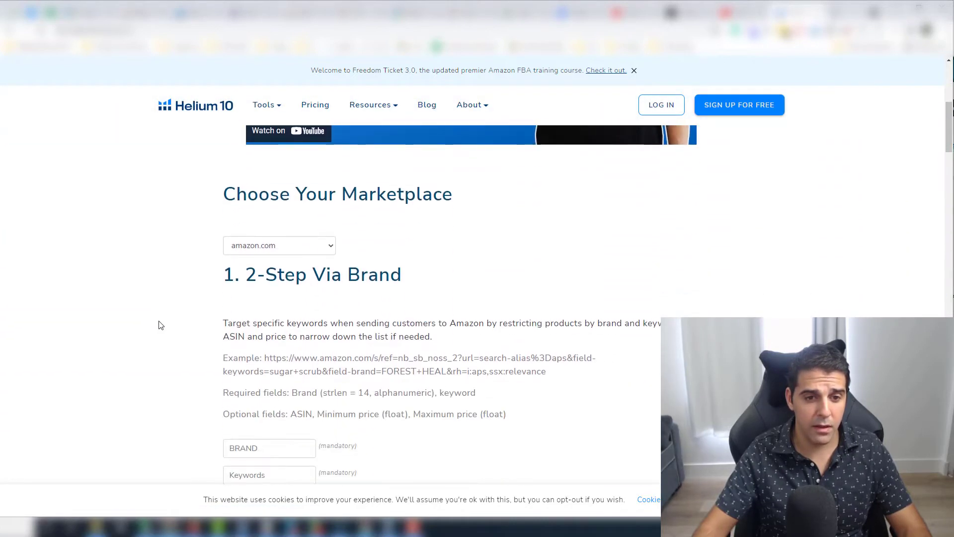
scroll(145, 324, down, 2)
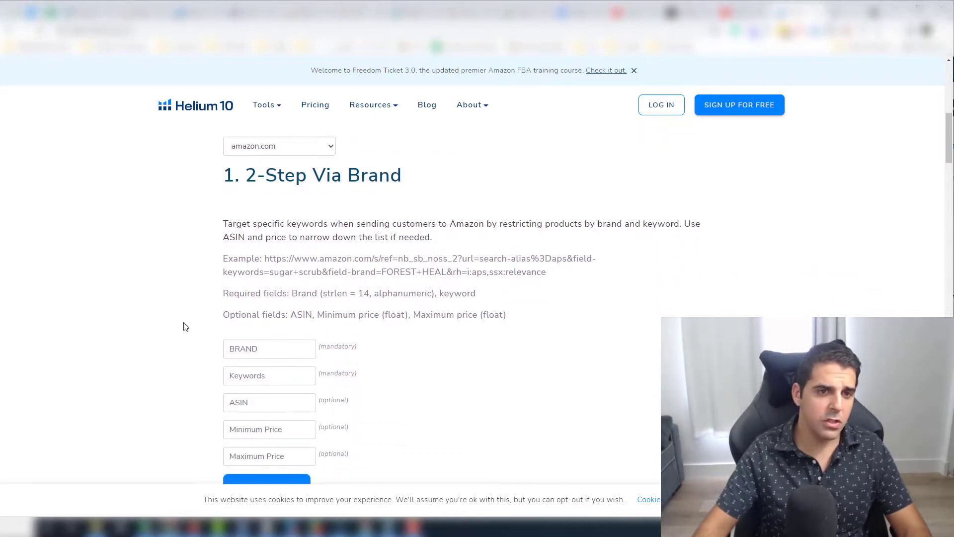
click(10, 32)
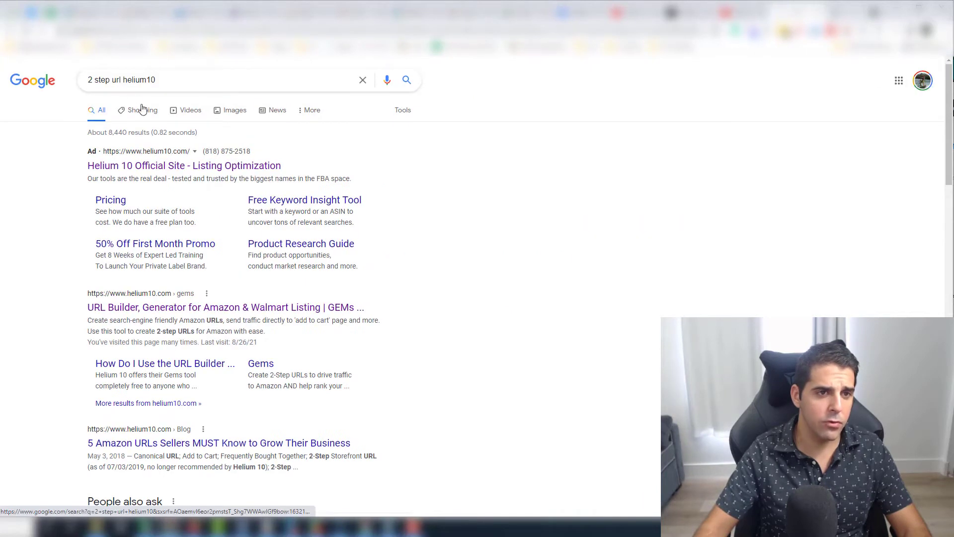
click(149, 307)
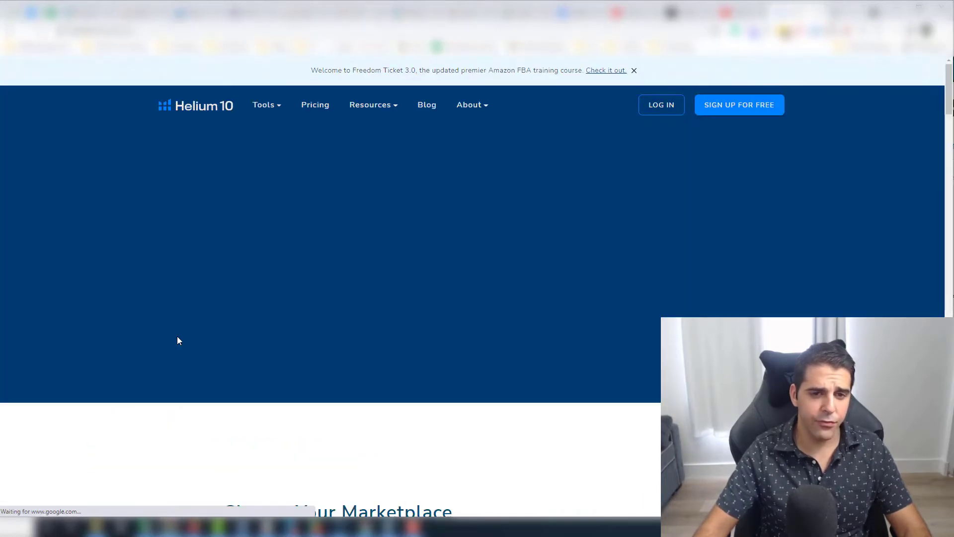
scroll(156, 331, down, 6)
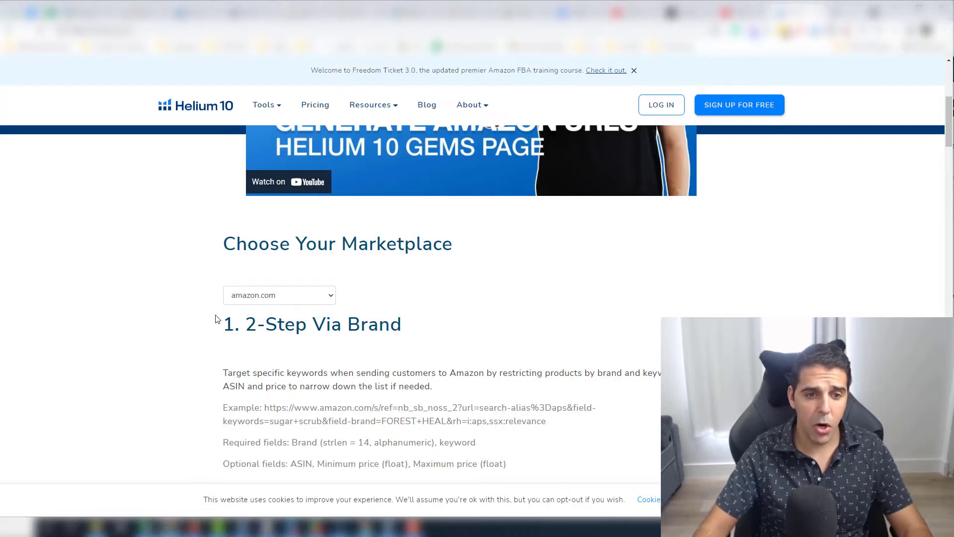
scroll(209, 334, down, 1)
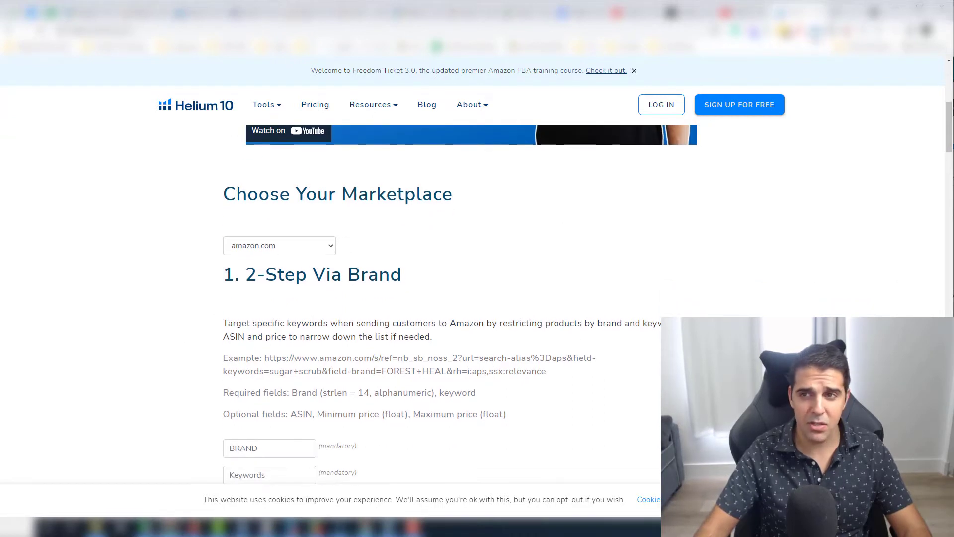
Open Amazon in a new tab and go to the recent orders list
key(ctrl+t)
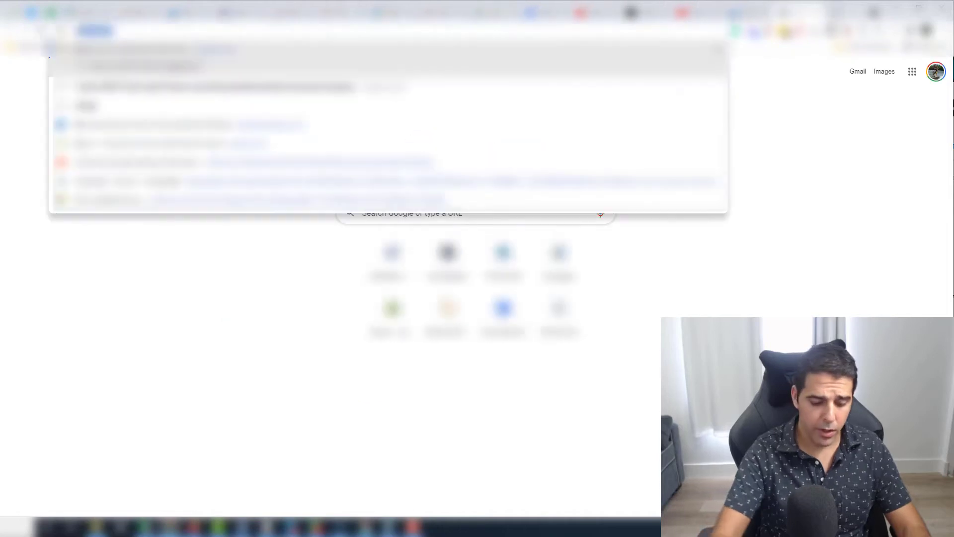
key(Return)
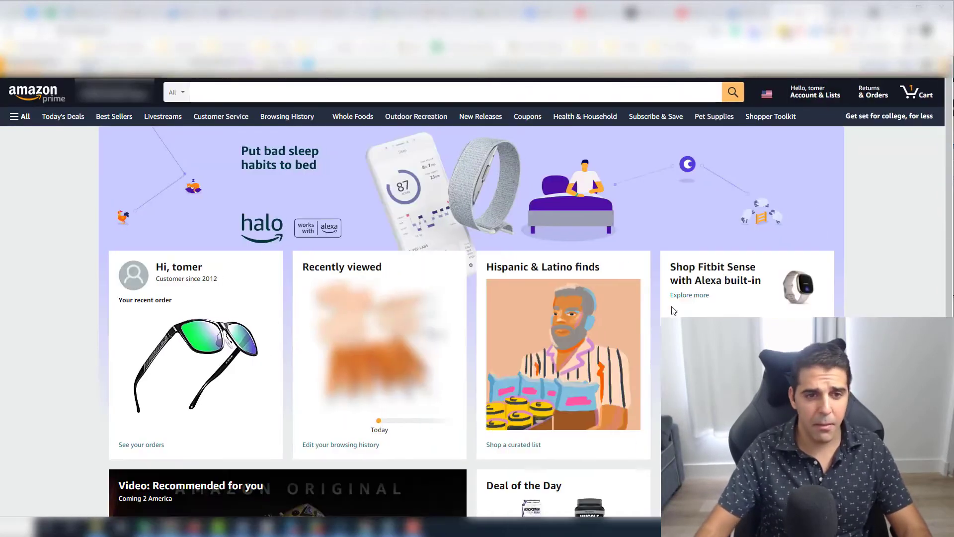
click(221, 342)
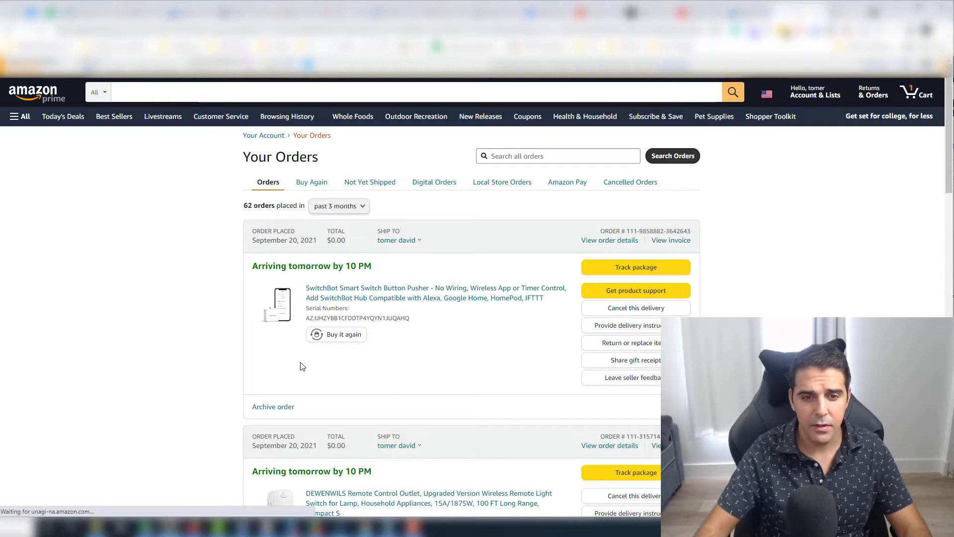
scroll(218, 329, down, 6)
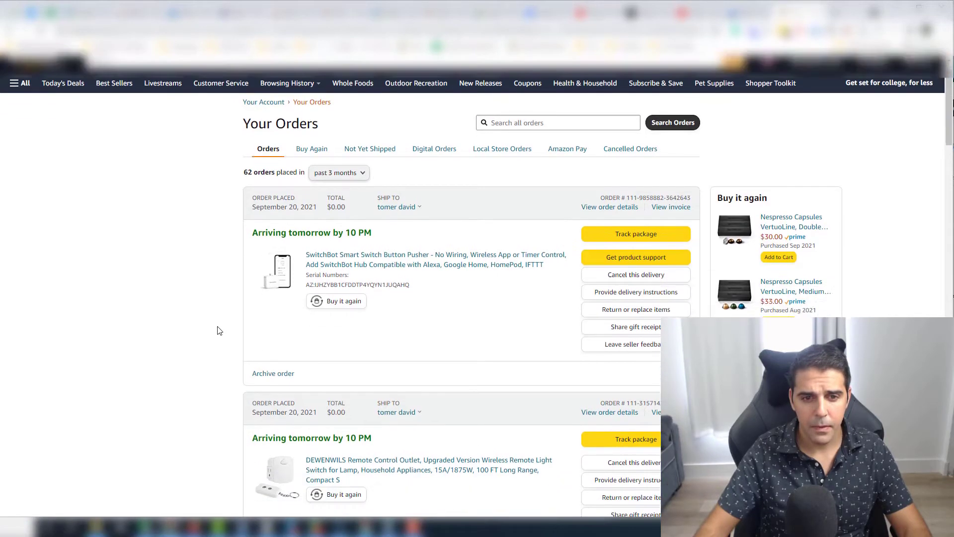
scroll(216, 325, down, 8)
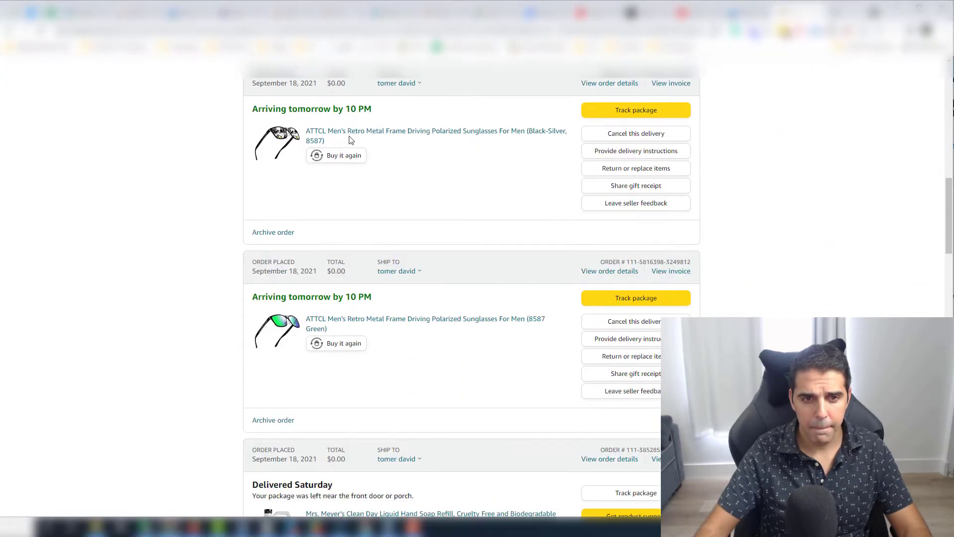
Open the ATTCL Men's Retro Metal Frame sunglasses page and select the ATTCL Store brand name
click(350, 134)
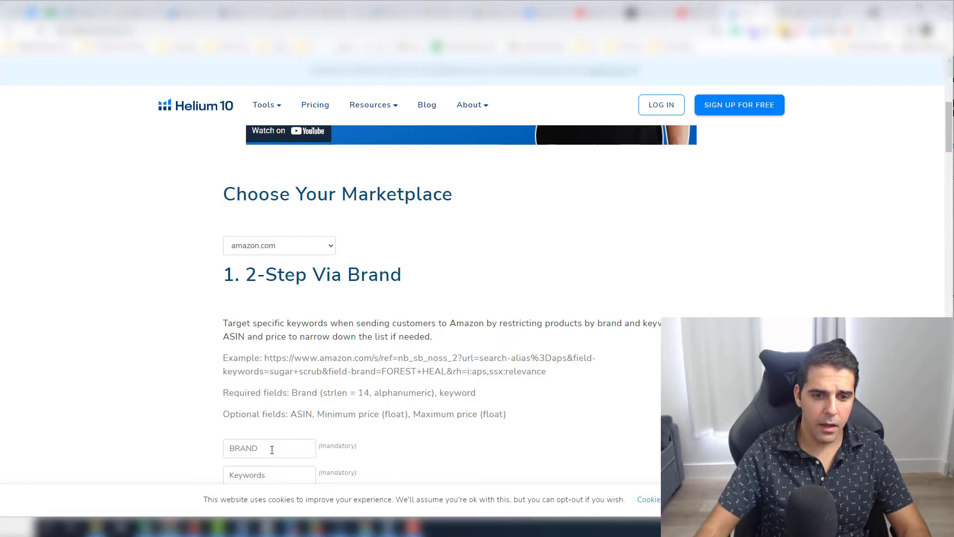
click(271, 450)
scroll(151, 417, down, 3)
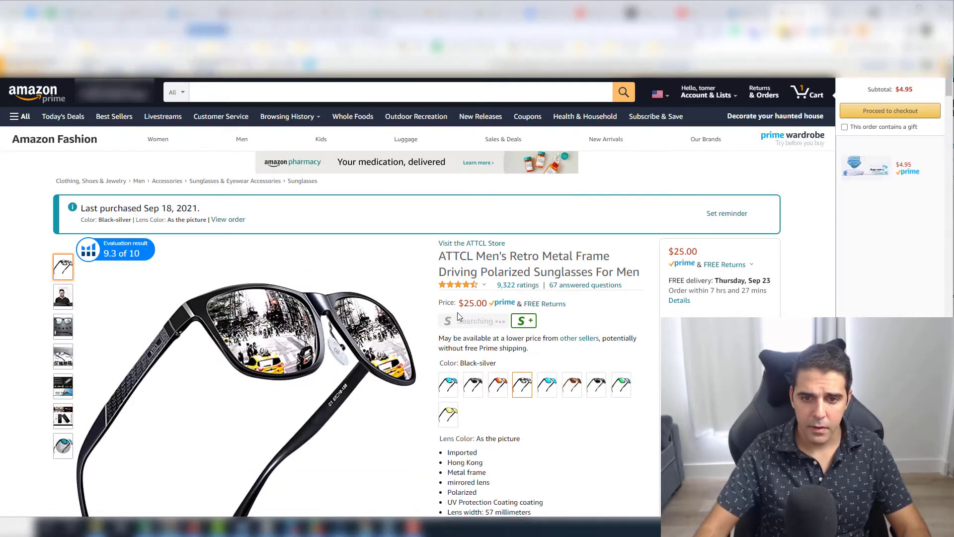
drag(482, 242, 466, 243)
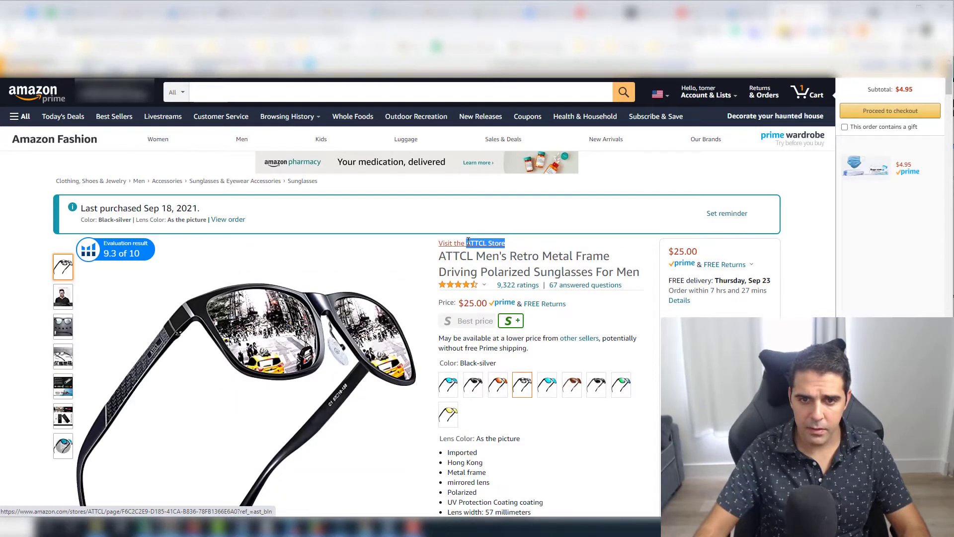
Copy the brand and enter ATTCL in the GEMs Brand field
key(ctrl+c)
key(alt+Tab)
key(ctrl+v)
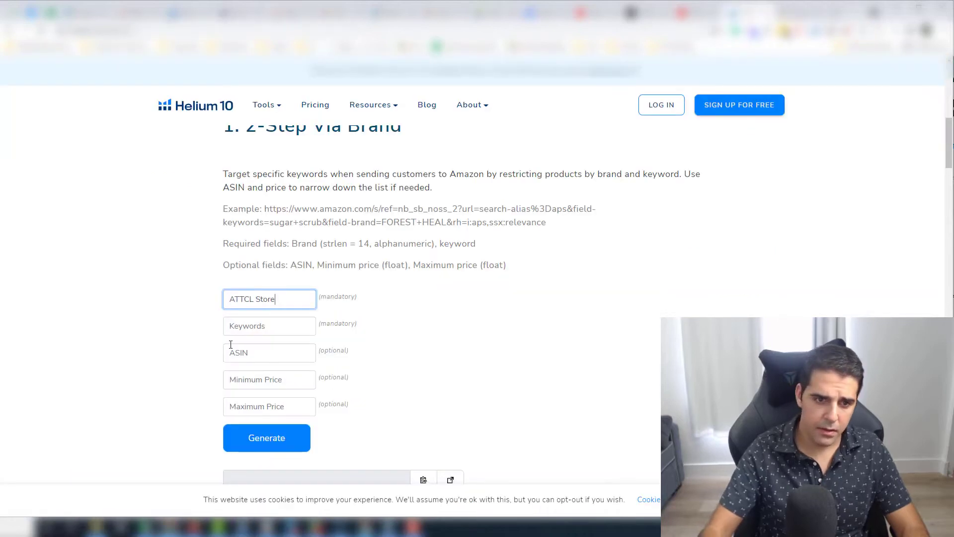
key(BackSpace)
key(BackSpace)
key(BackSpace)
key(BackSpace)
key(BackSpace)
key(BackSpace)
key(Tab)
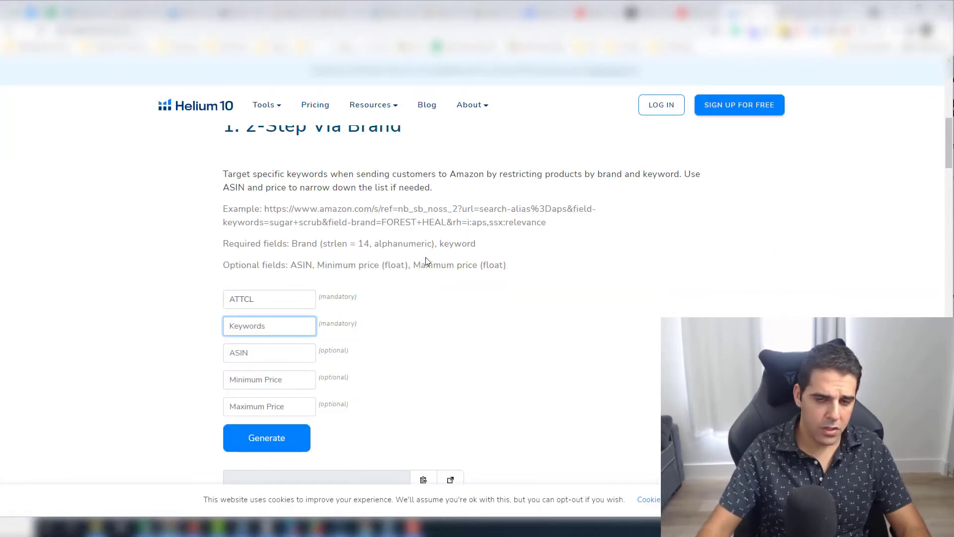
Copy the product title words into Keywords, trimmed to 'Retro Metal Frame Sunglasses'
key(alt+Tab)
click(475, 268)
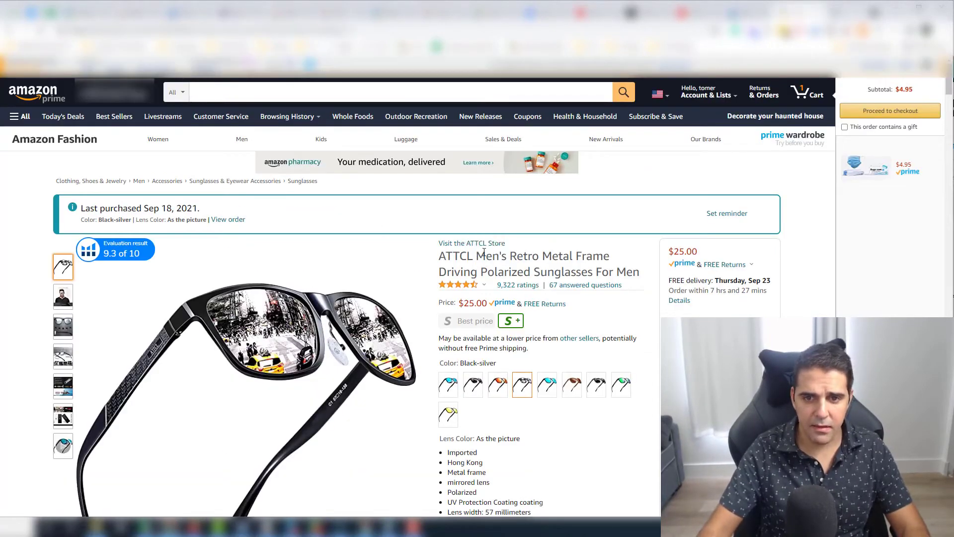
drag(510, 255, 589, 275)
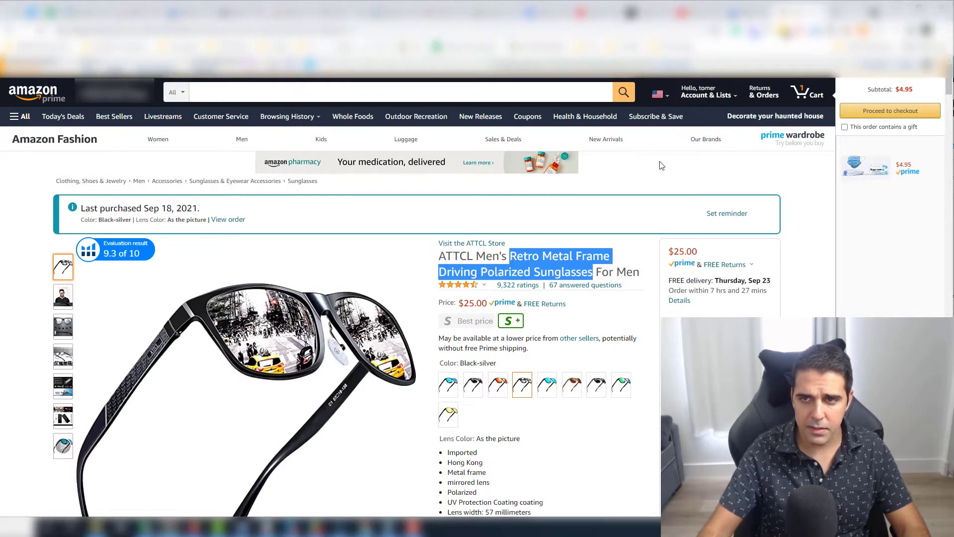
key(ctrl+c)
key(ctrl+Tab)
key(ctrl+v)
key(ctrl+a)
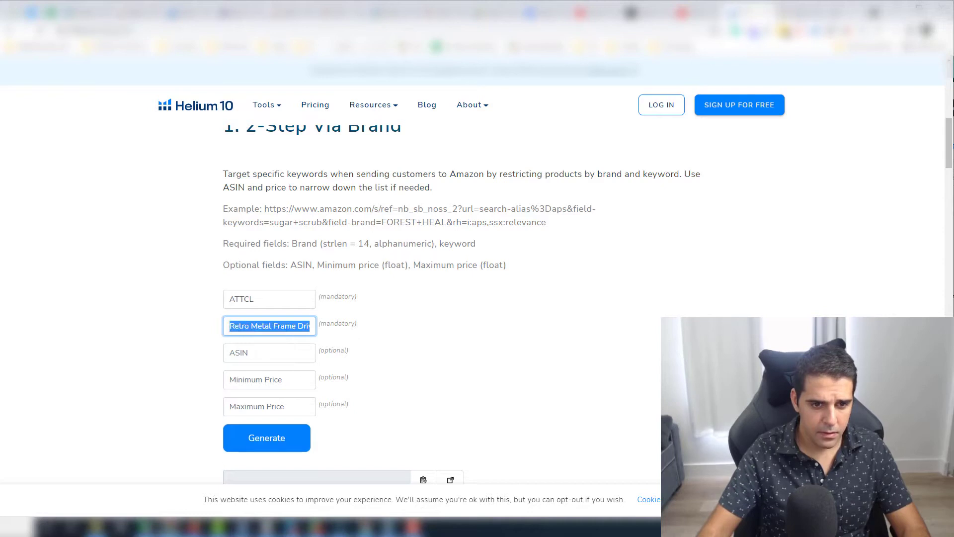
click(265, 326)
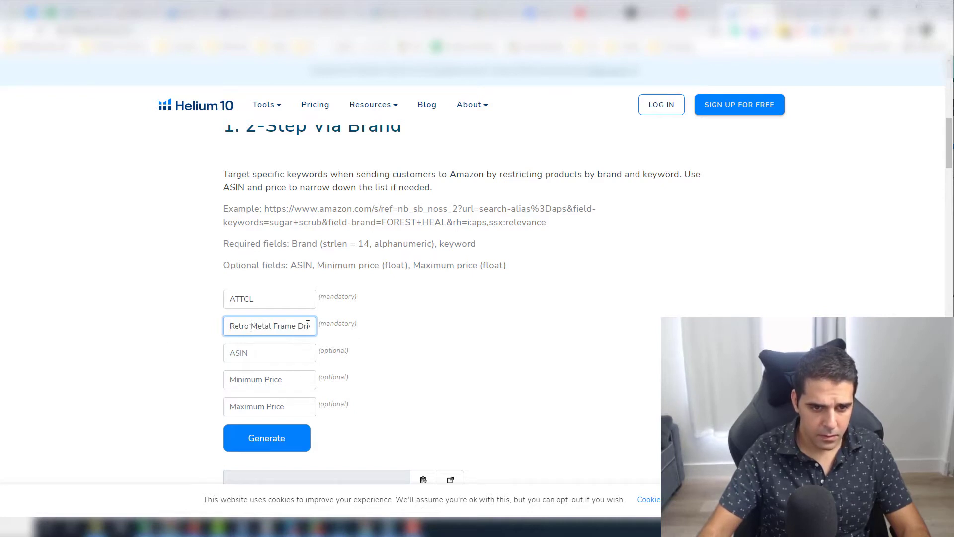
drag(297, 326, 264, 326)
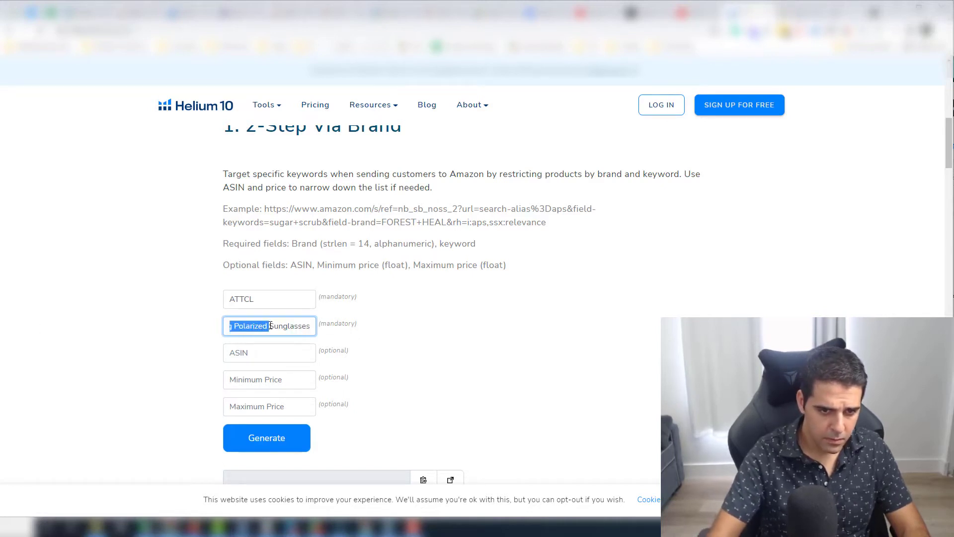
key(BackSpace)
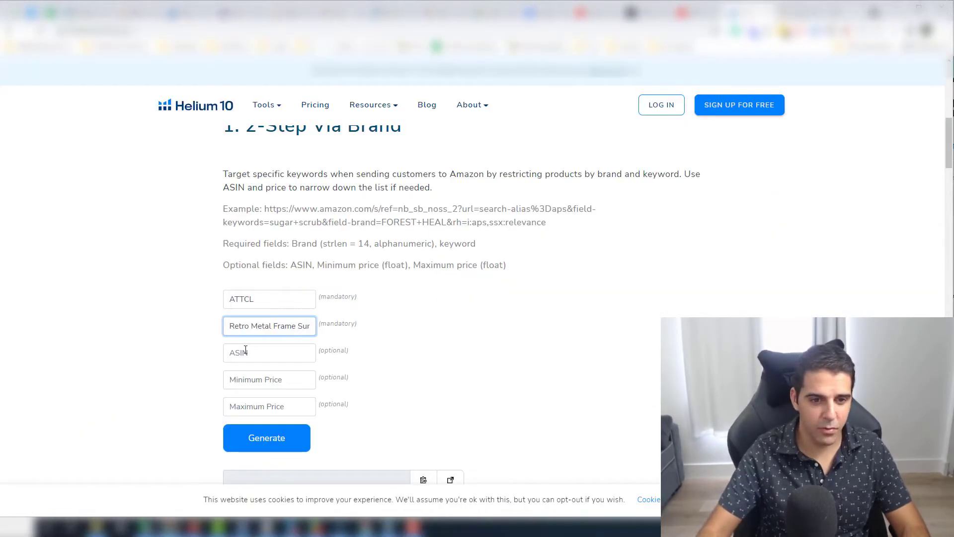
Paste ASIN B01N4WJ898, generate the 2-step brand URL, and open it in a new tab
click(246, 352)
key(ctrl+v)
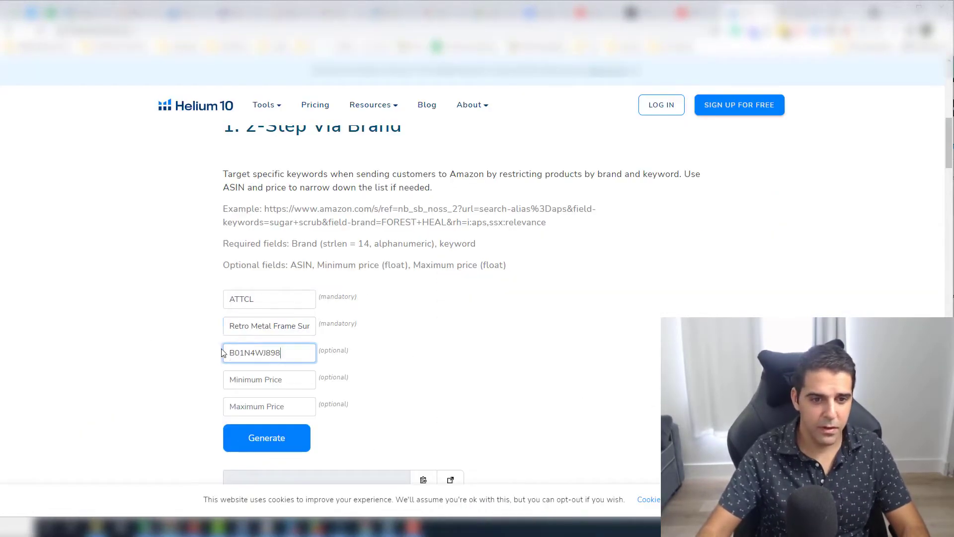
scroll(258, 353, down, 2)
click(262, 347)
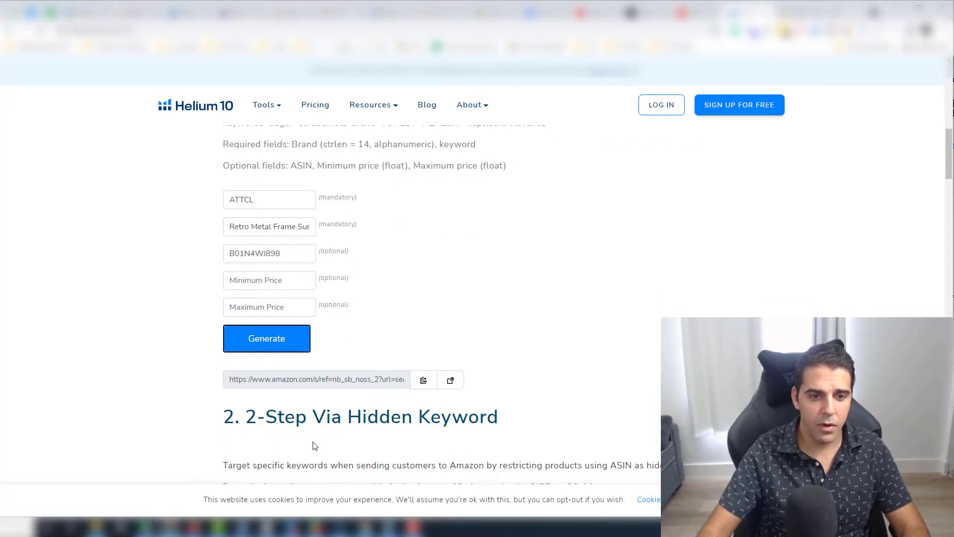
click(450, 380)
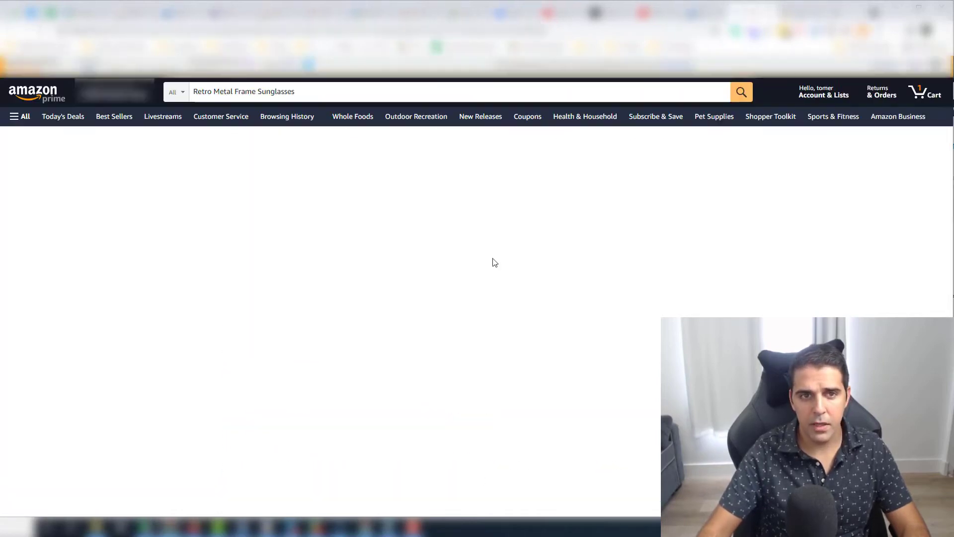
Review the single ATTCL result and its product page, then select the filtered search URL
triple_click(209, 101)
click(249, 332)
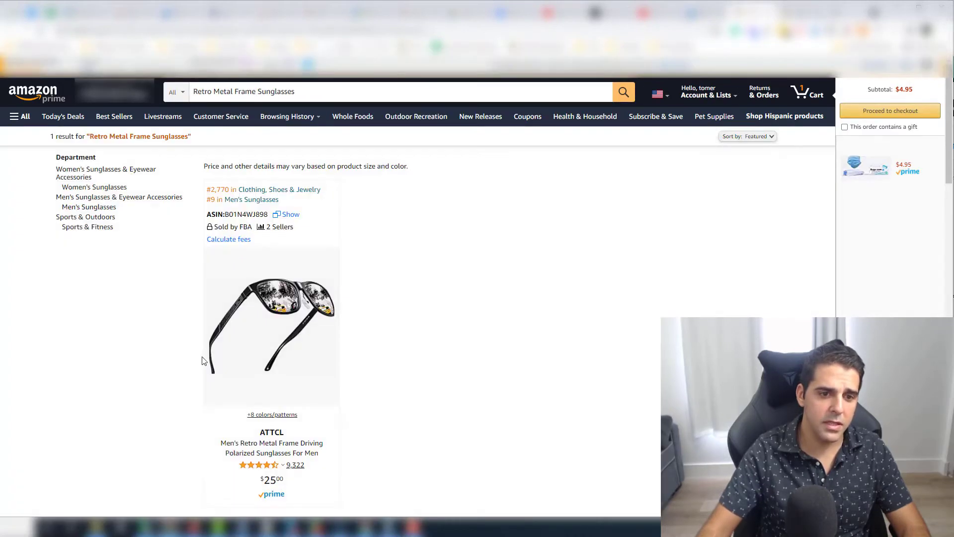
scroll(139, 401, down, 2)
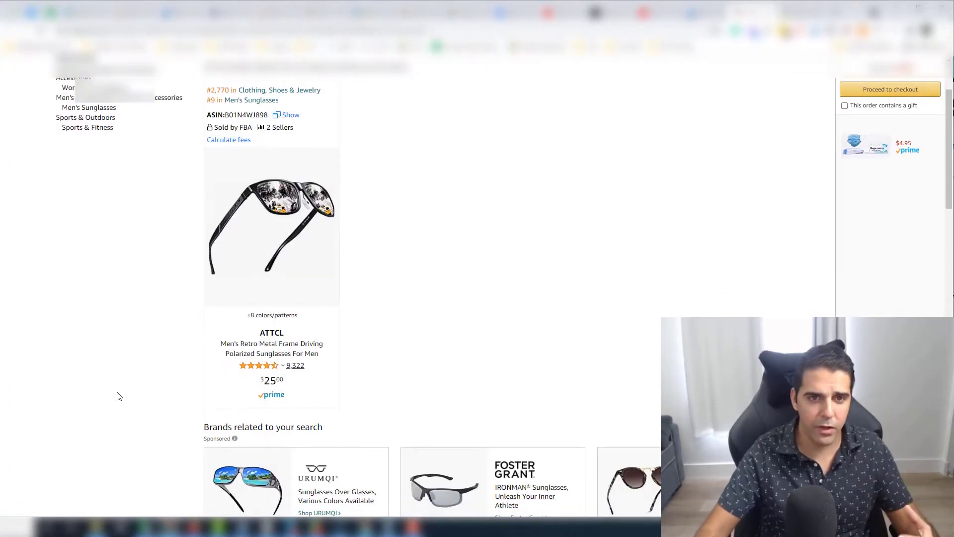
scroll(296, 393, up, 2)
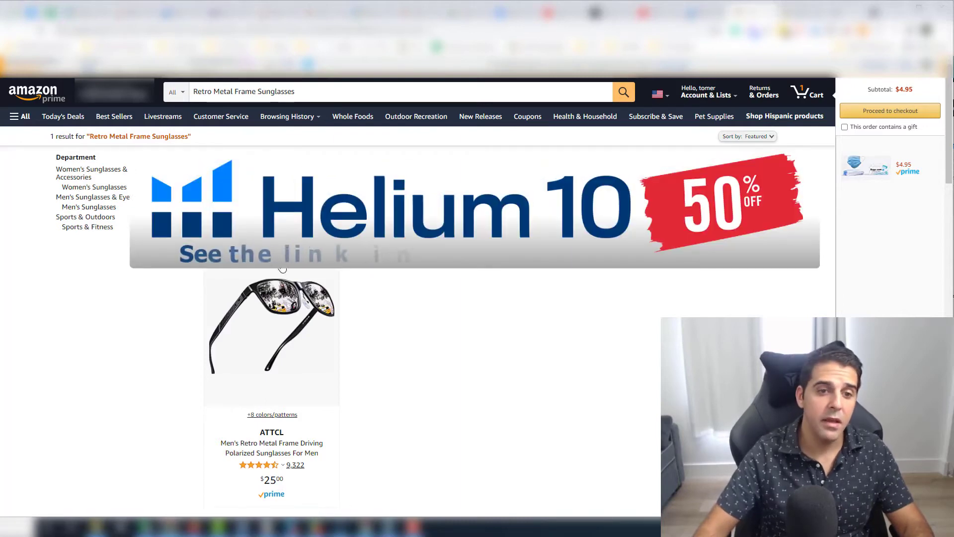
click(287, 297)
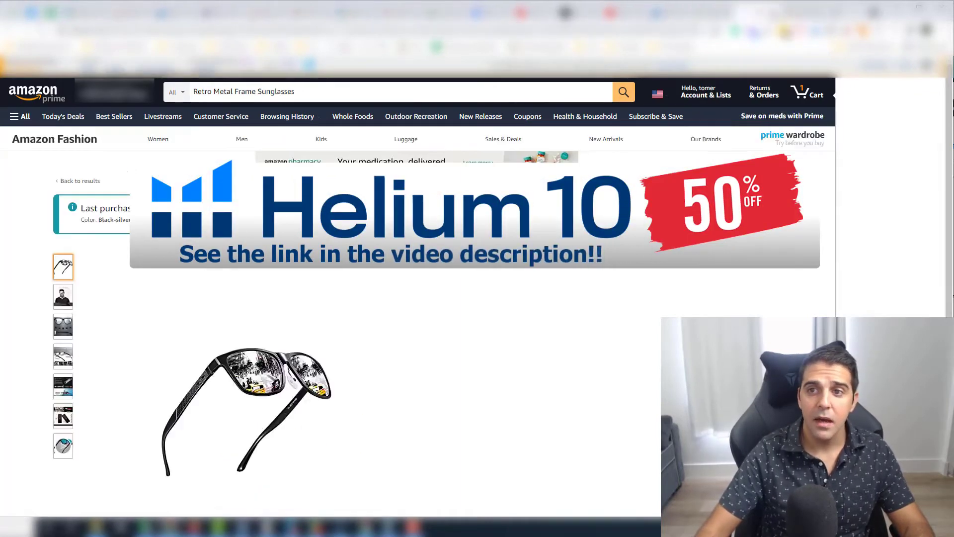
key(alt+Left)
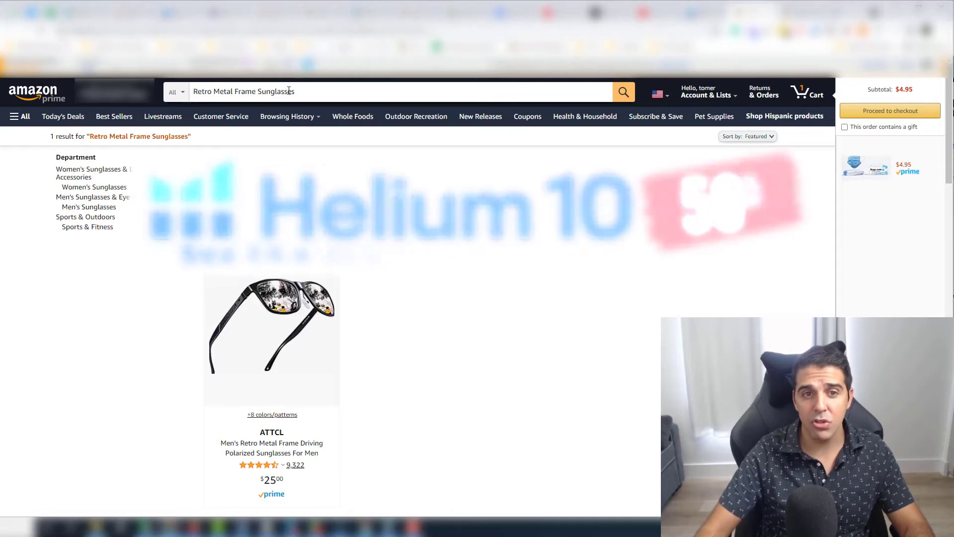
double_click(289, 91)
triple_click(289, 91)
click(533, 250)
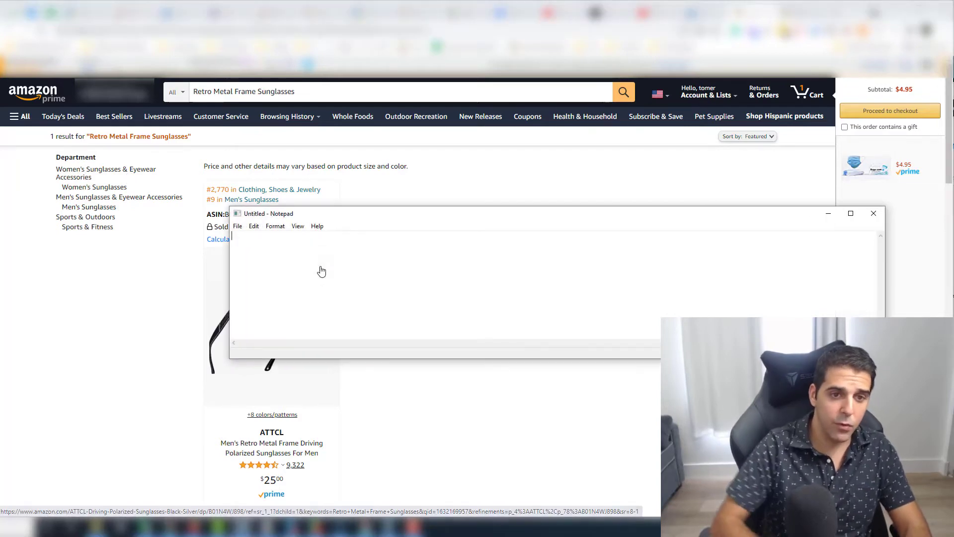
Paste the filtered search URL into a new Notepad note and load the product's short link
key(ctrl+v)
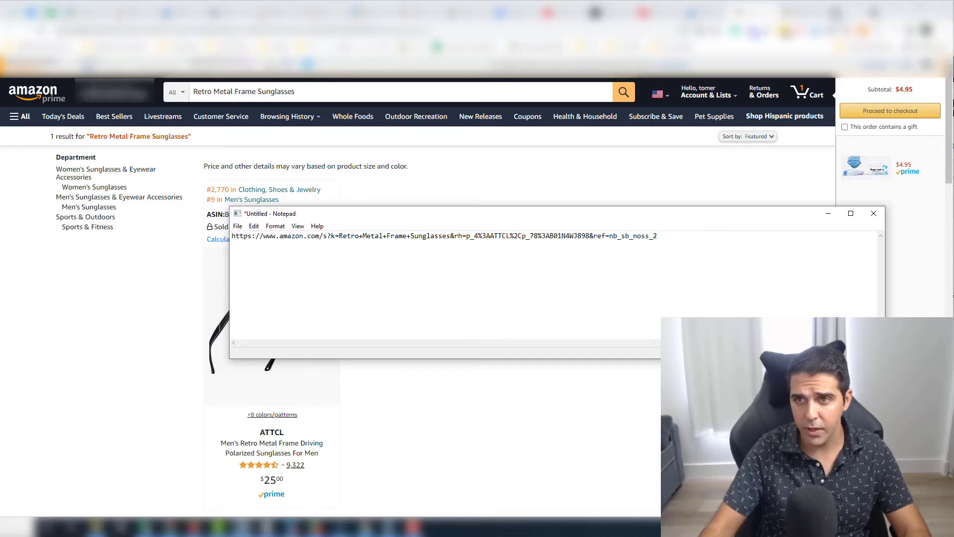
click(215, 282)
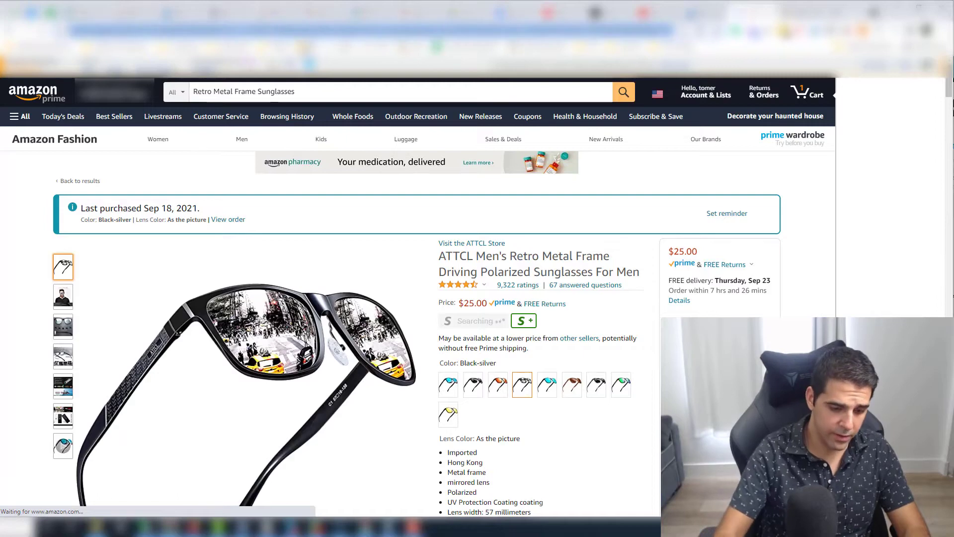
key(alt+Tab)
key(alt+Tab)
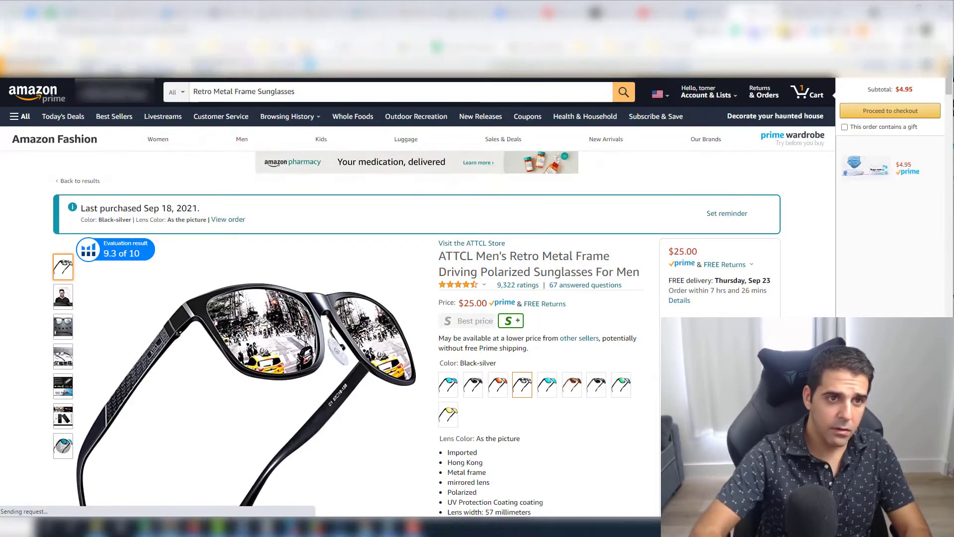
key(F5)
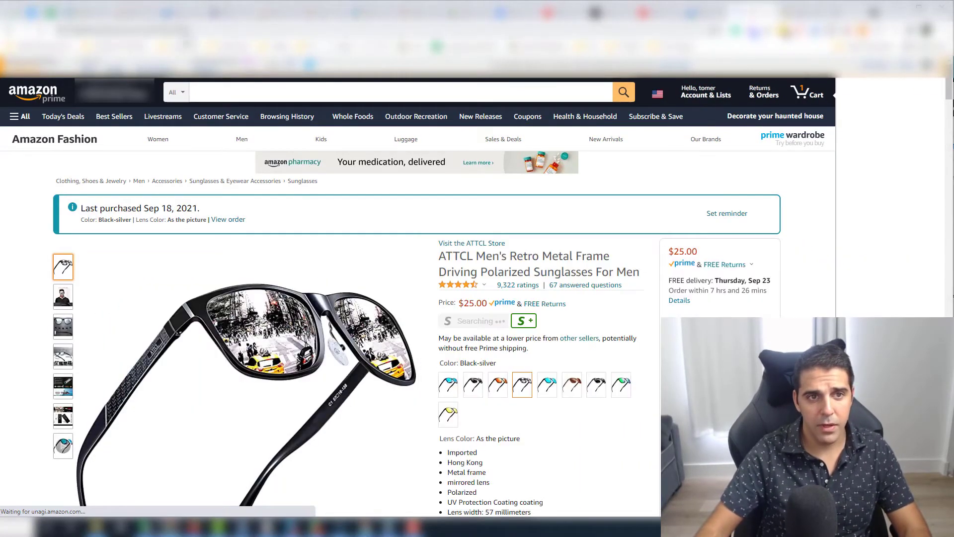
key(alt+Tab)
text(https://www.amazon.com/gp/product/B01N4WJ898)
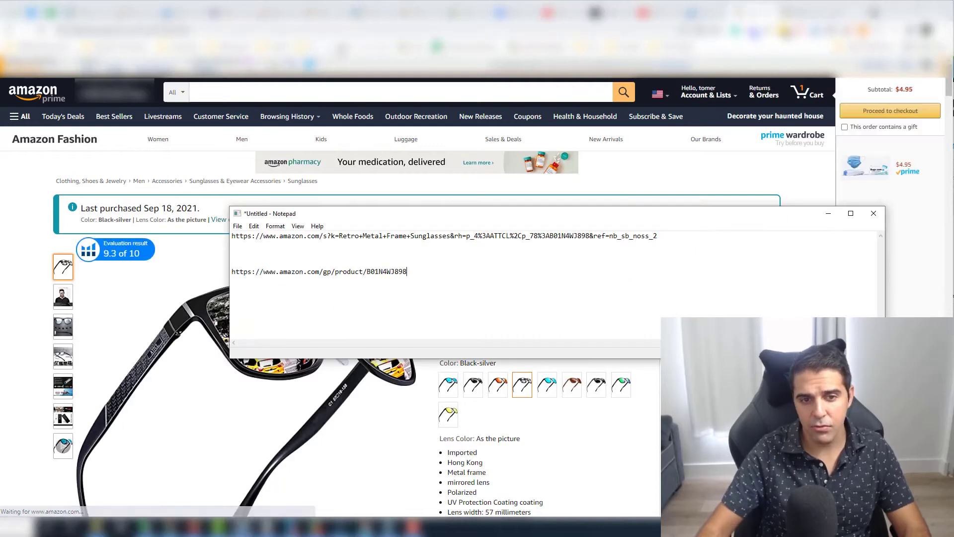
key(Return)
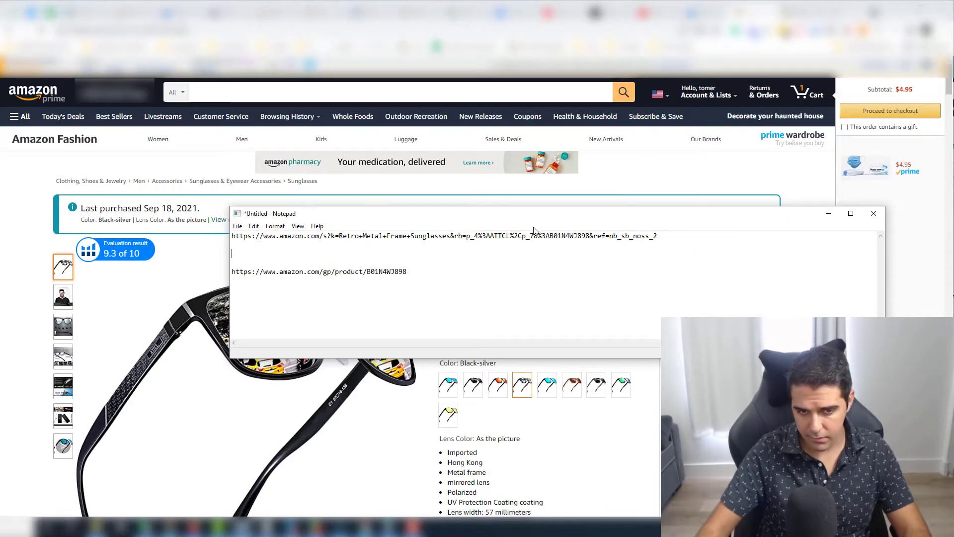
key(ctrl+Home)
key(End)
key(Delete)
key(Delete)
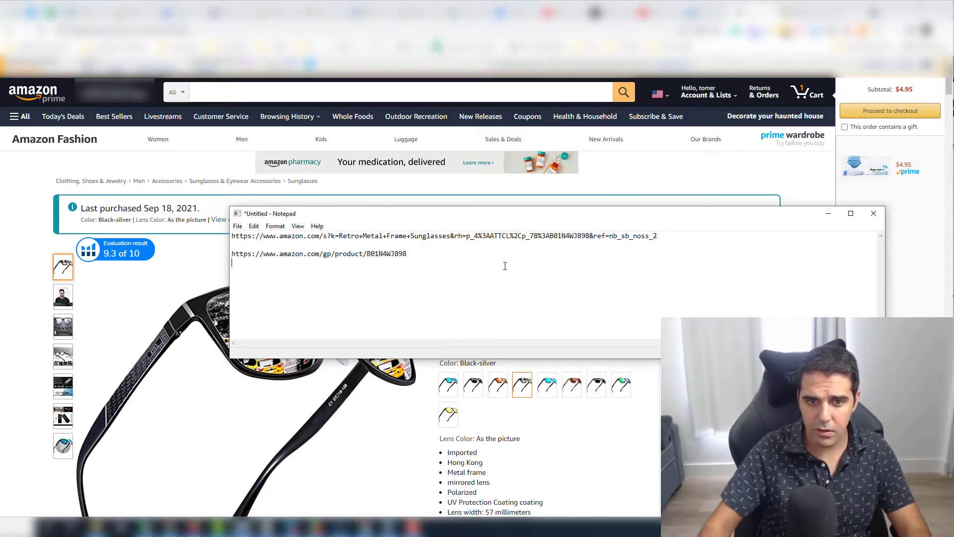
key(alt+Tab)
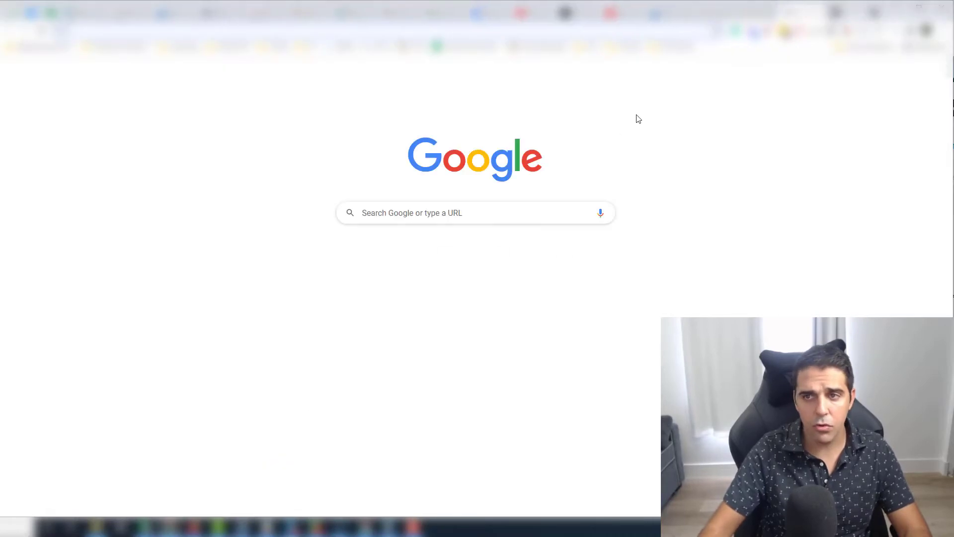
Search for google ads, open the Google Ads site, sign in, and choose the manager account
key(ctrl+l)
text(ama)
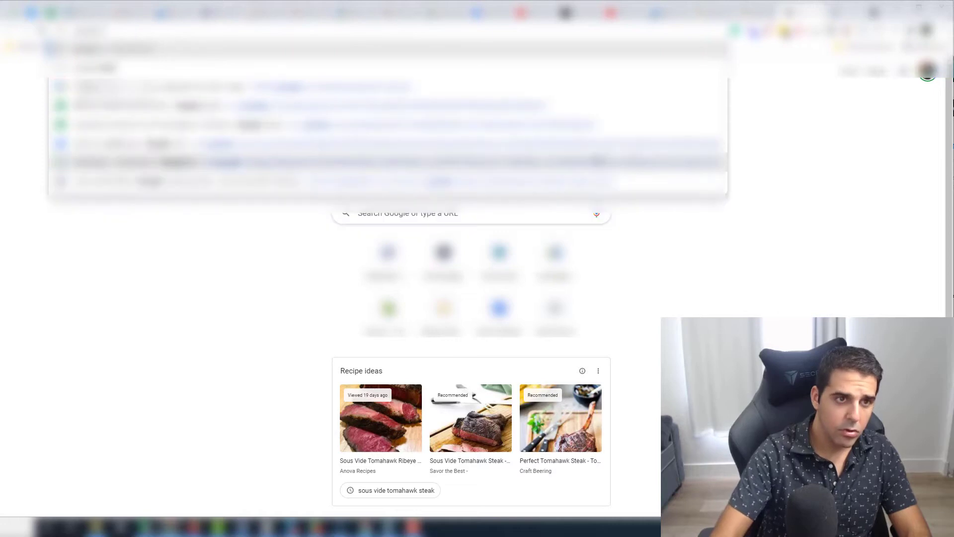
click(598, 158)
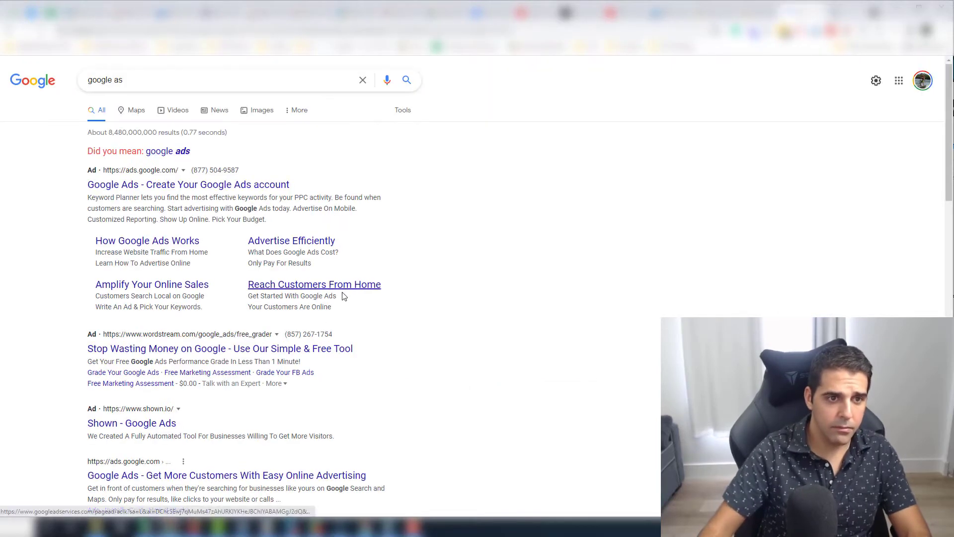
click(172, 151)
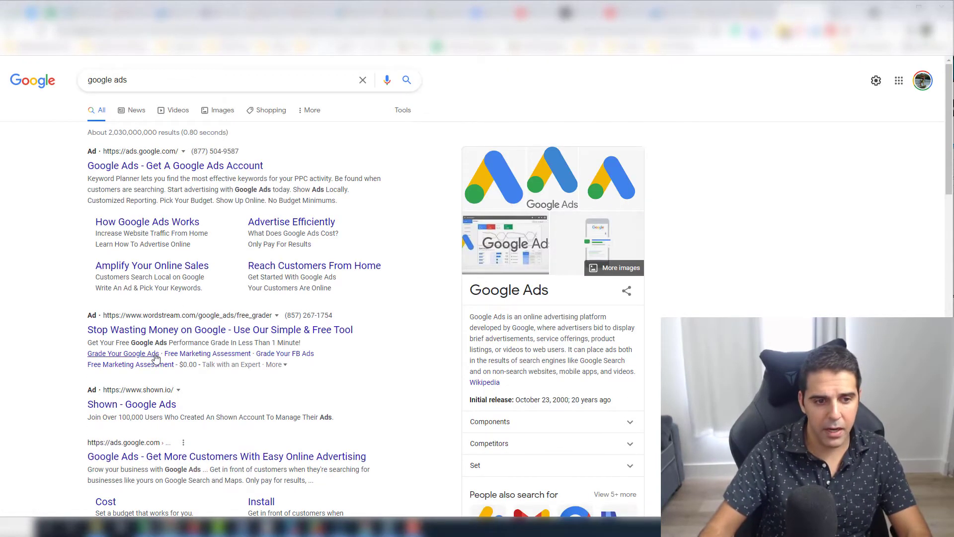
click(188, 174)
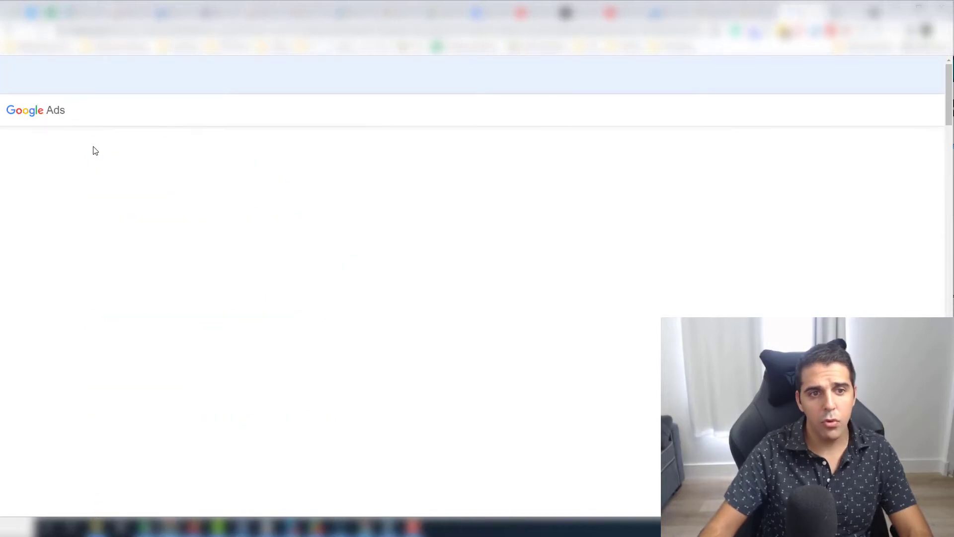
click(855, 113)
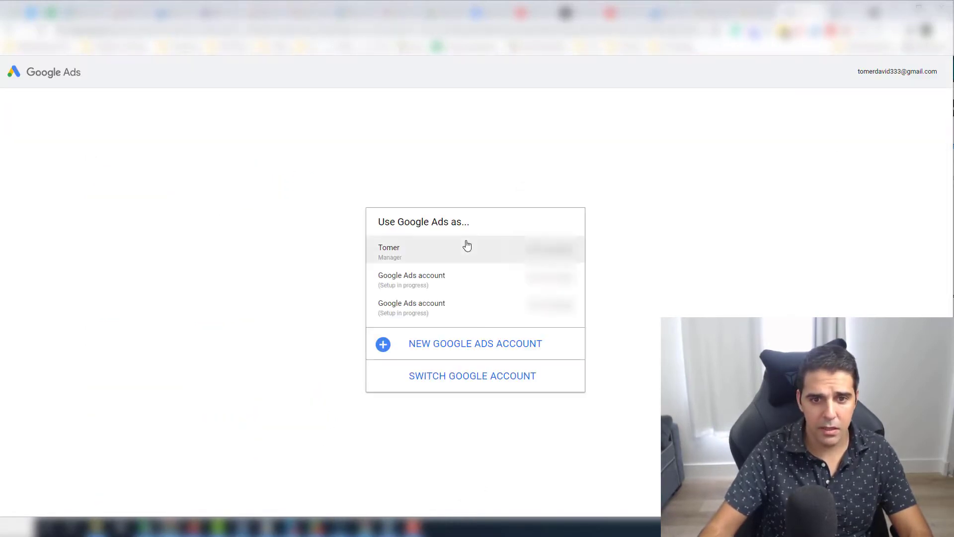
click(467, 243)
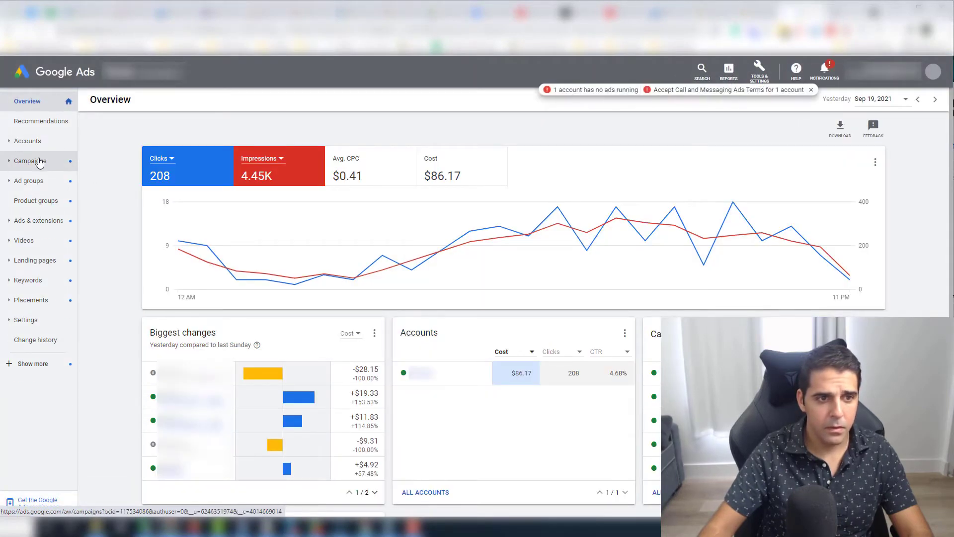
Start a new campaign for the chosen account with a Website traffic goal and Search type
click(31, 161)
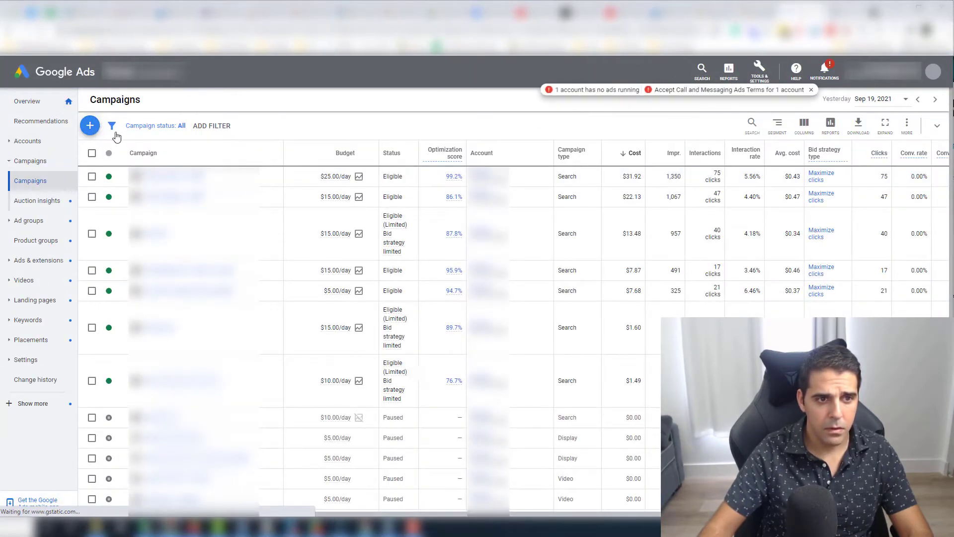
click(91, 127)
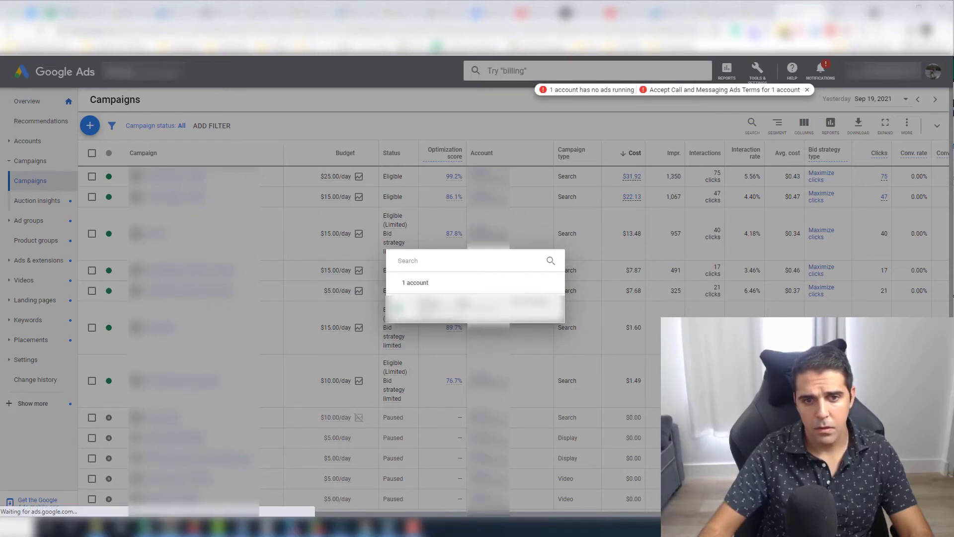
click(460, 304)
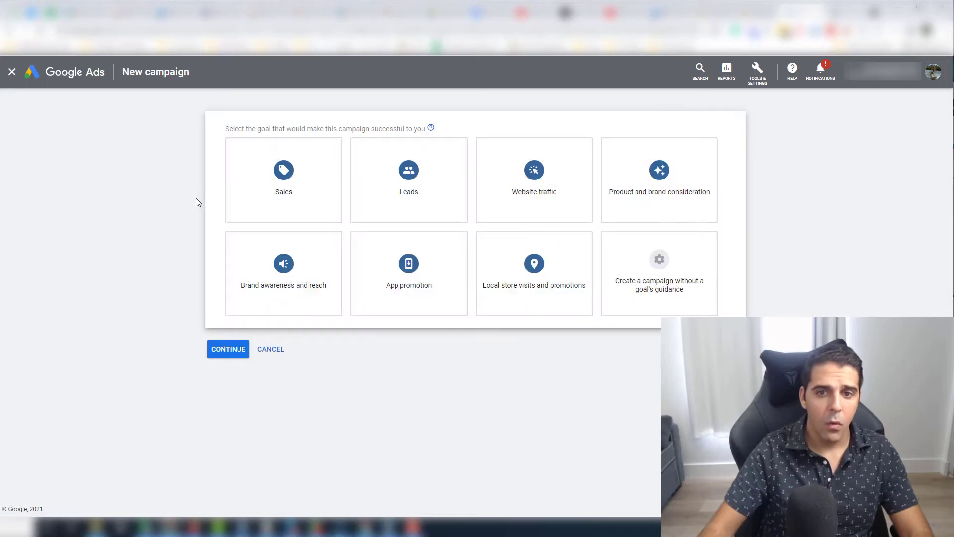
click(510, 199)
click(298, 300)
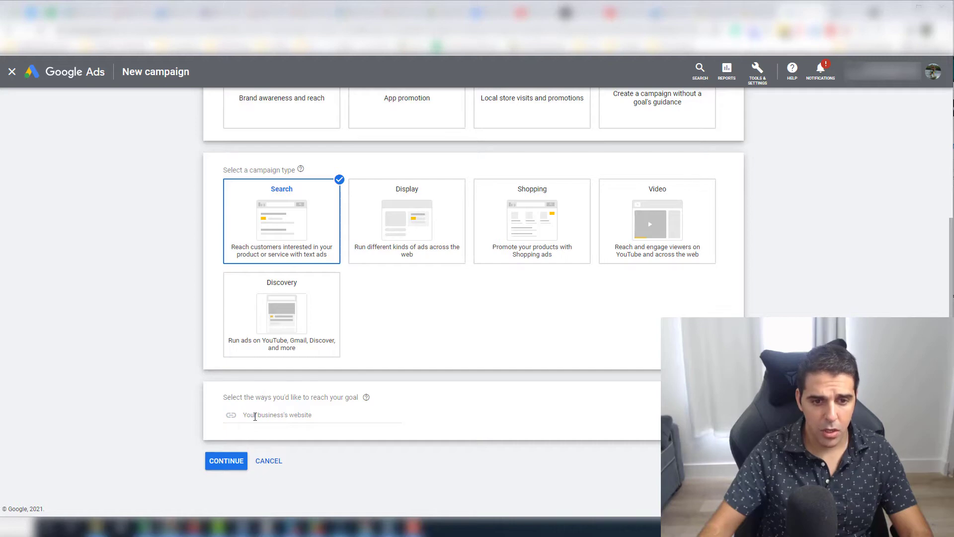
click(255, 417)
key(alt+Tab)
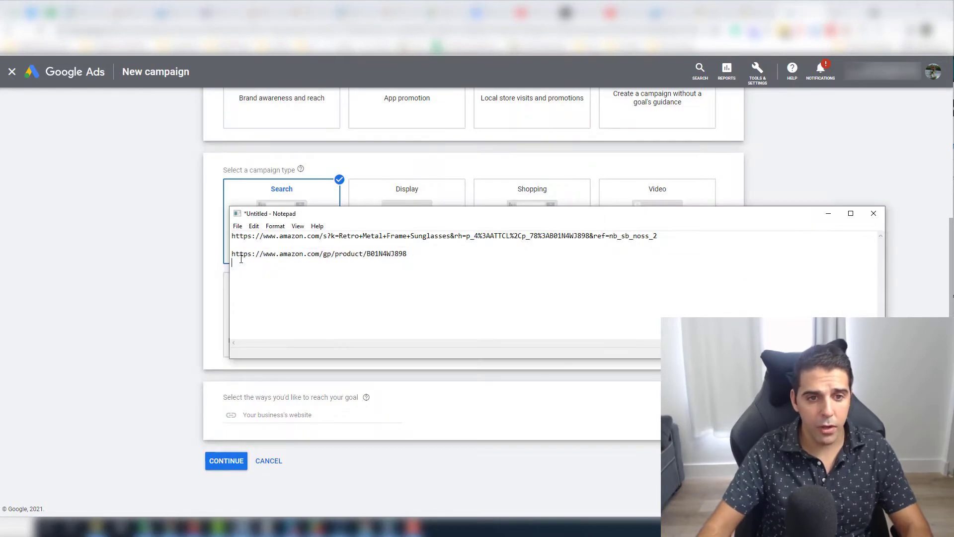
drag(410, 254, 232, 254)
key(ctrl+c)
key(alt+Tab)
key(ctrl+v)
click(233, 459)
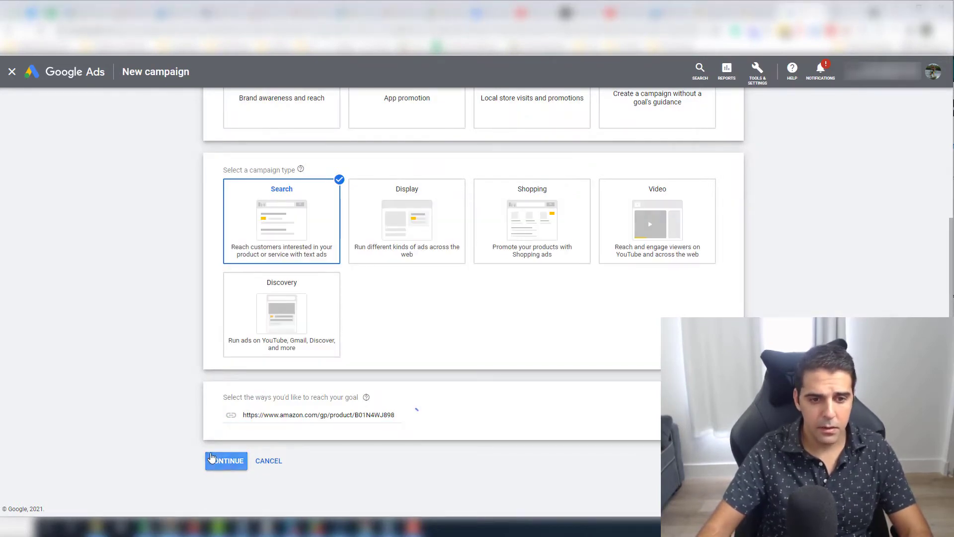
triple_click(342, 177)
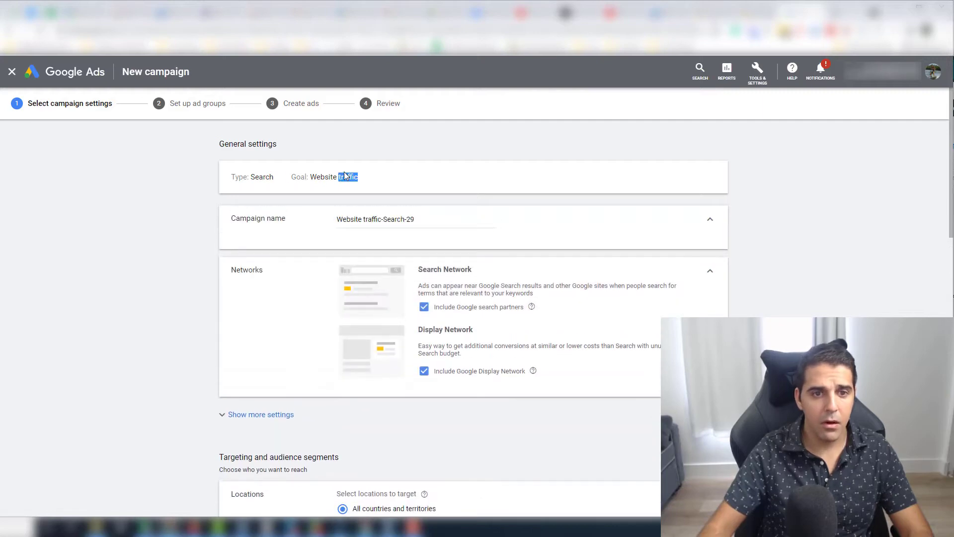
Edit the campaign name and stop showing ads on the Display Network
triple_click(351, 219)
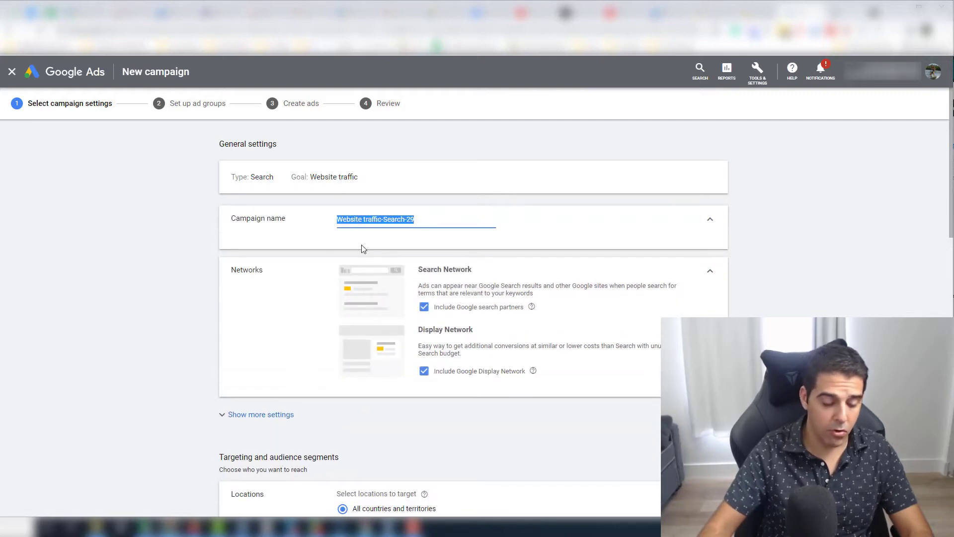
key(alt+Tab)
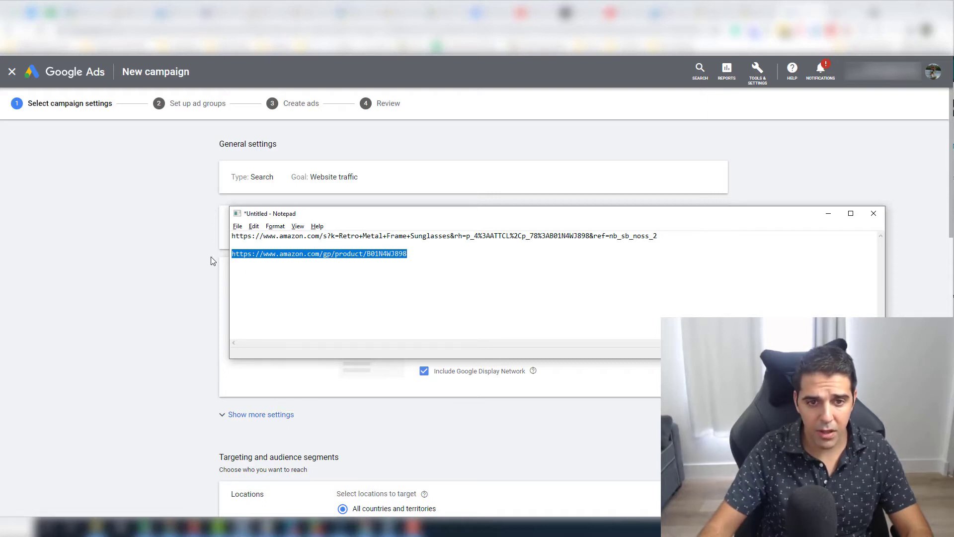
key(alt+Tab)
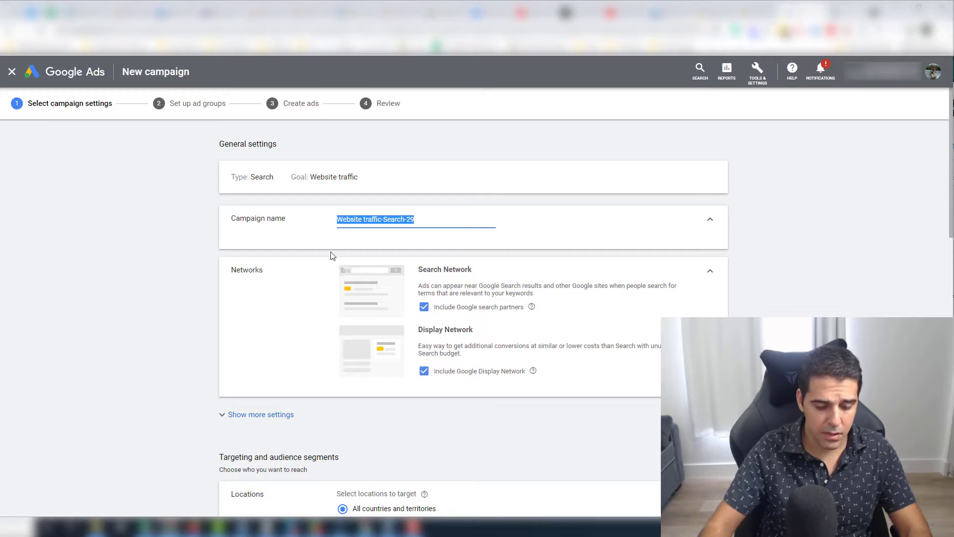
text(retro sunglasses)
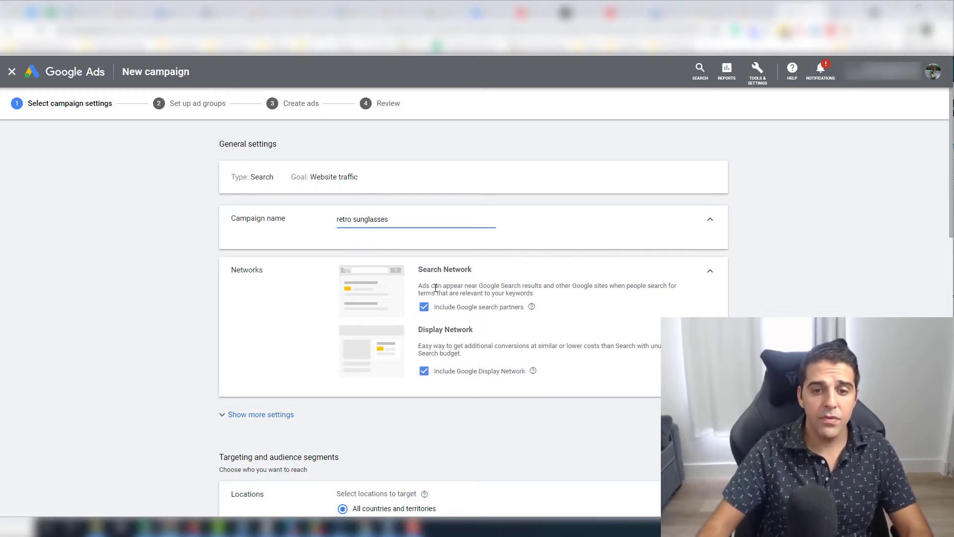
click(423, 372)
Target the United States, keeping presence-only location targeting after comparing the options
scroll(341, 424, down, 3)
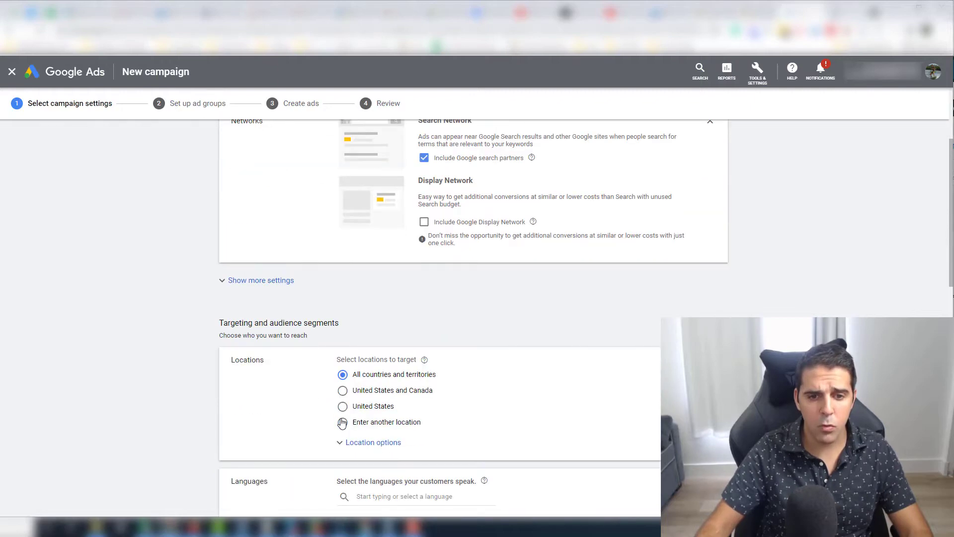
click(342, 406)
scroll(283, 447, down, 2)
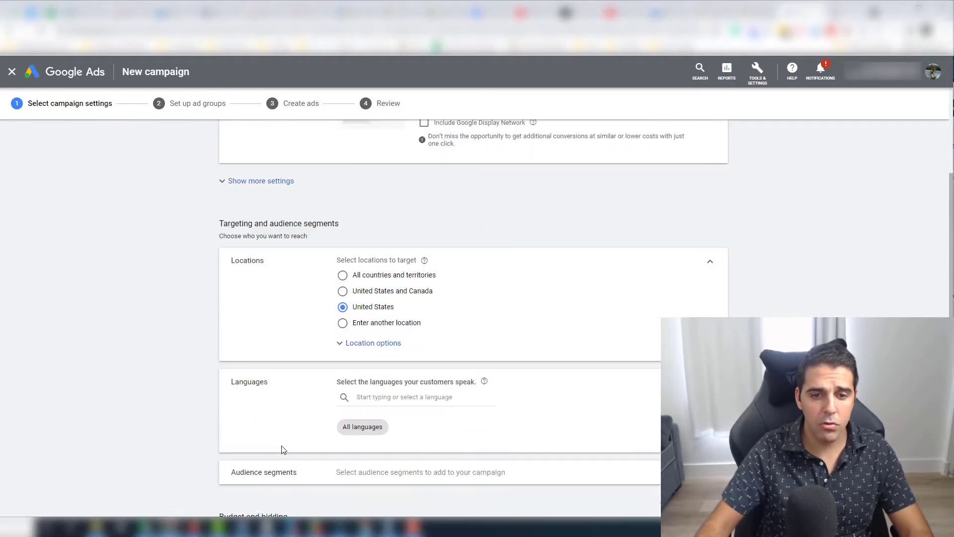
click(349, 343)
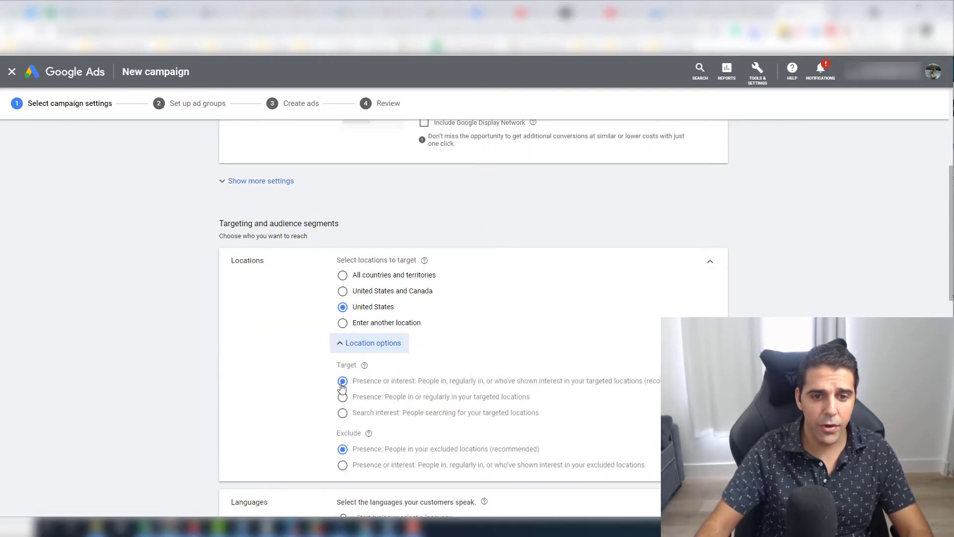
click(360, 398)
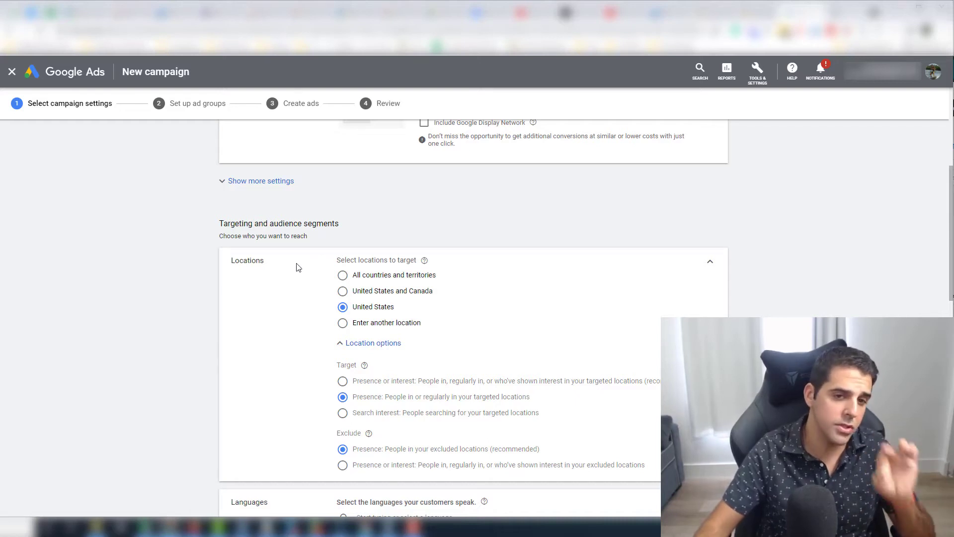
scroll(298, 267, down, 1)
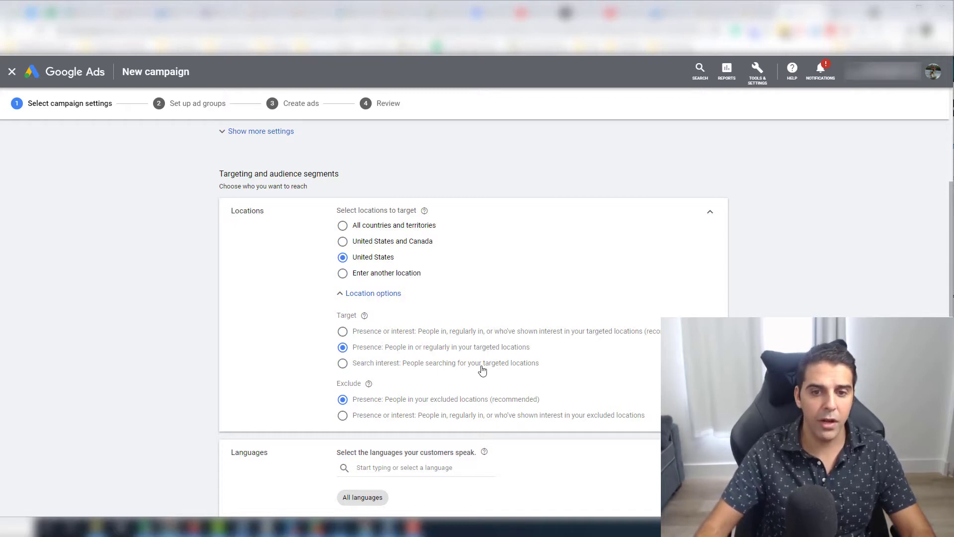
click(392, 332)
click(370, 350)
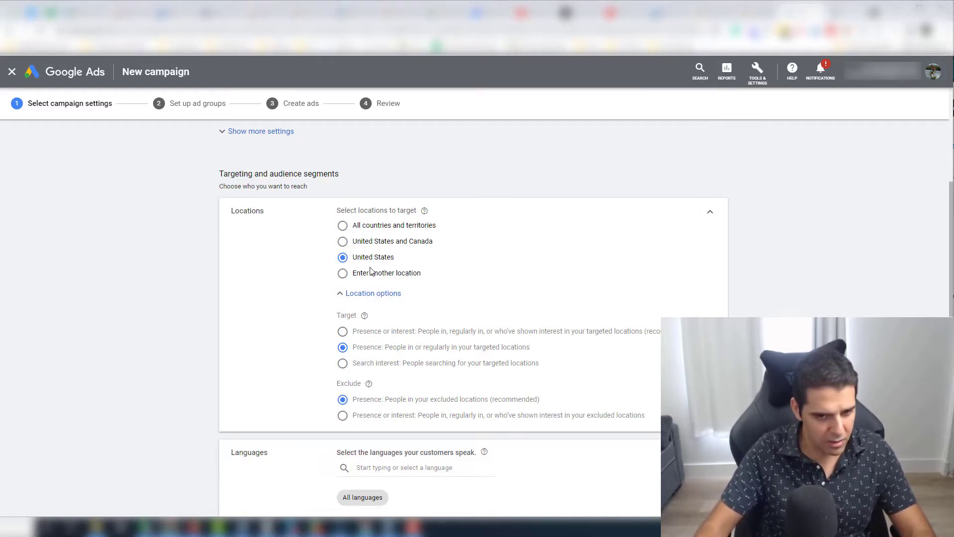
scroll(320, 273, down, 2)
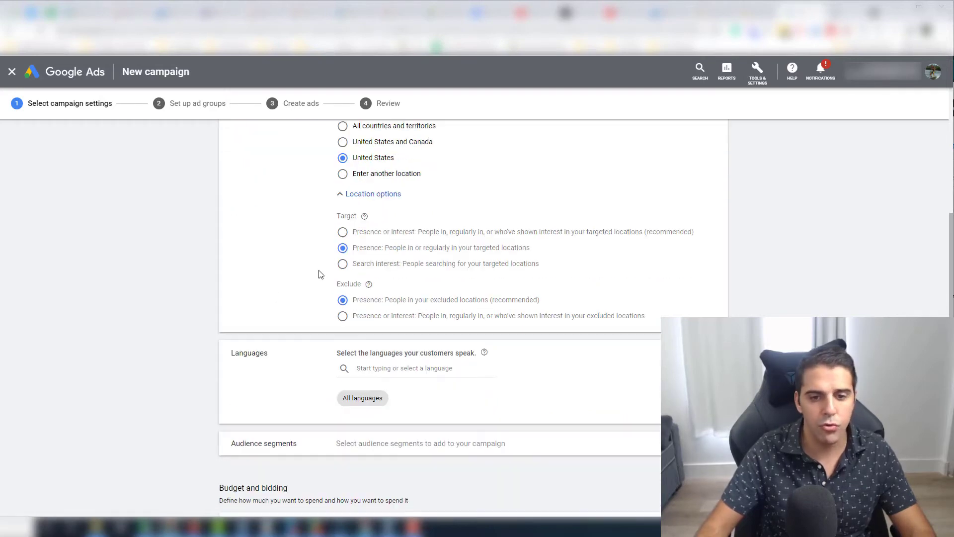
scroll(269, 368, down, 3)
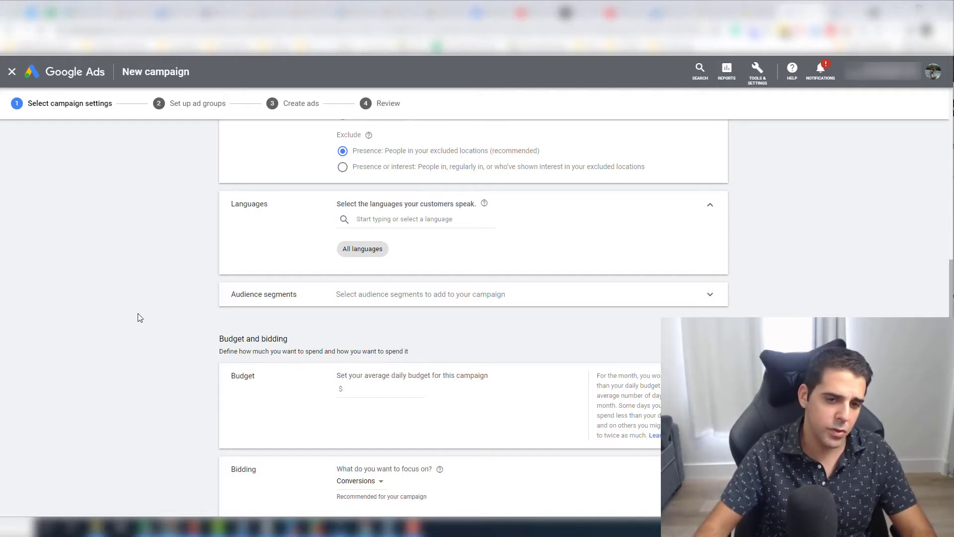
Enter a $10.00 average daily budget and switch the bidding focus to Clicks
scroll(138, 317, down, 1)
click(364, 340)
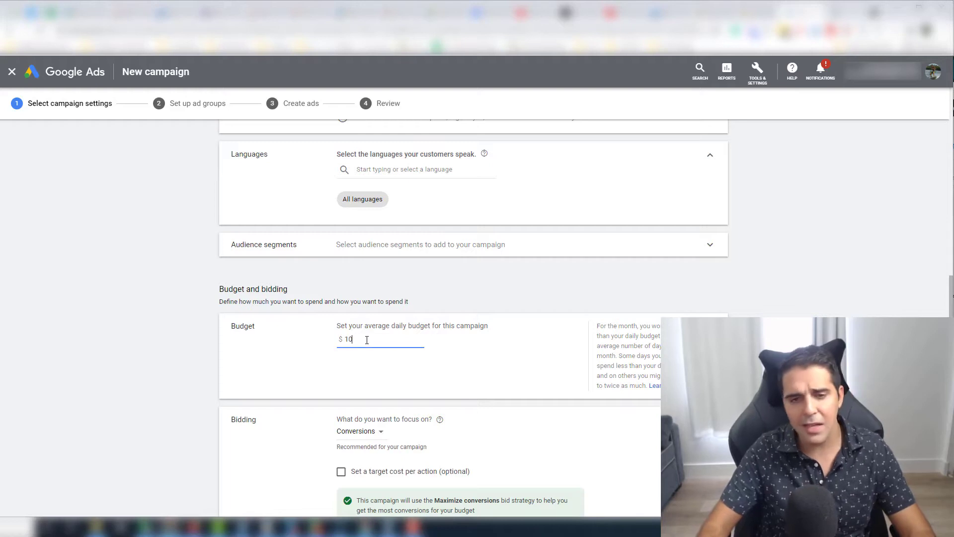
click(332, 347)
scroll(332, 347, down, 3)
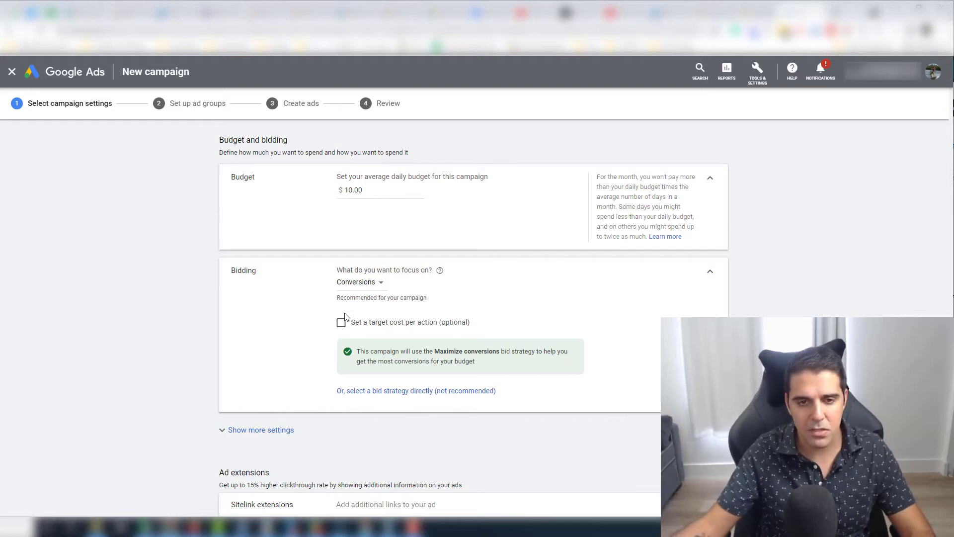
click(340, 284)
click(353, 336)
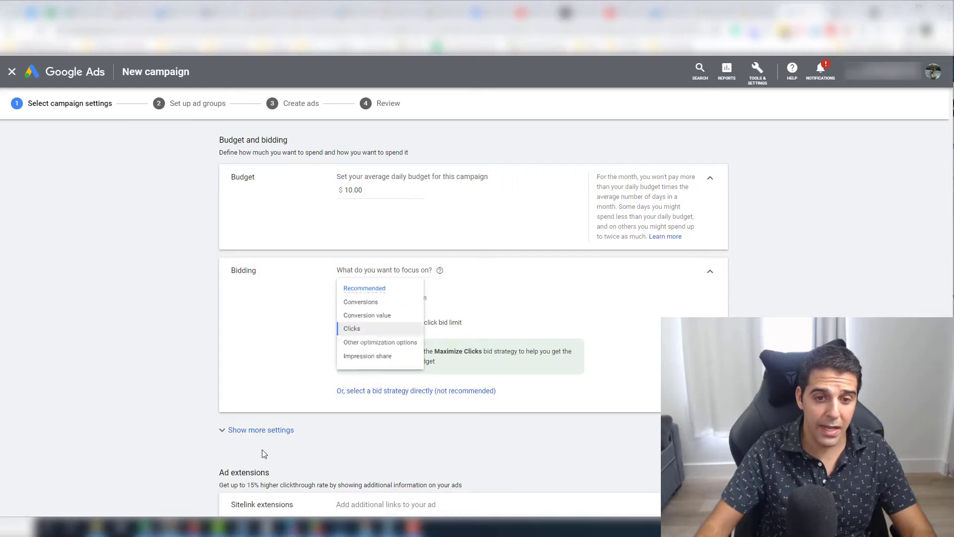
click(341, 289)
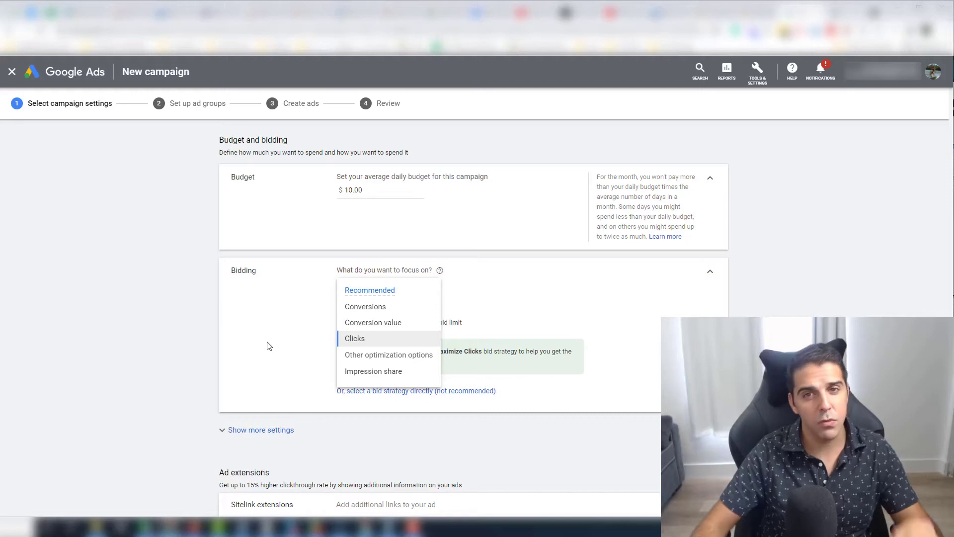
Confirm Clicks as the bidding focus
click(288, 372)
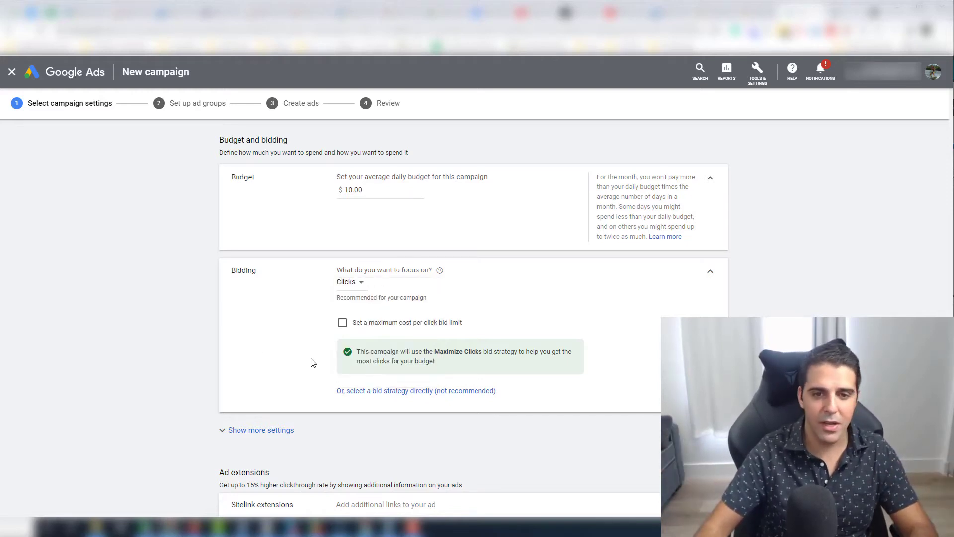
click(348, 281)
click(353, 343)
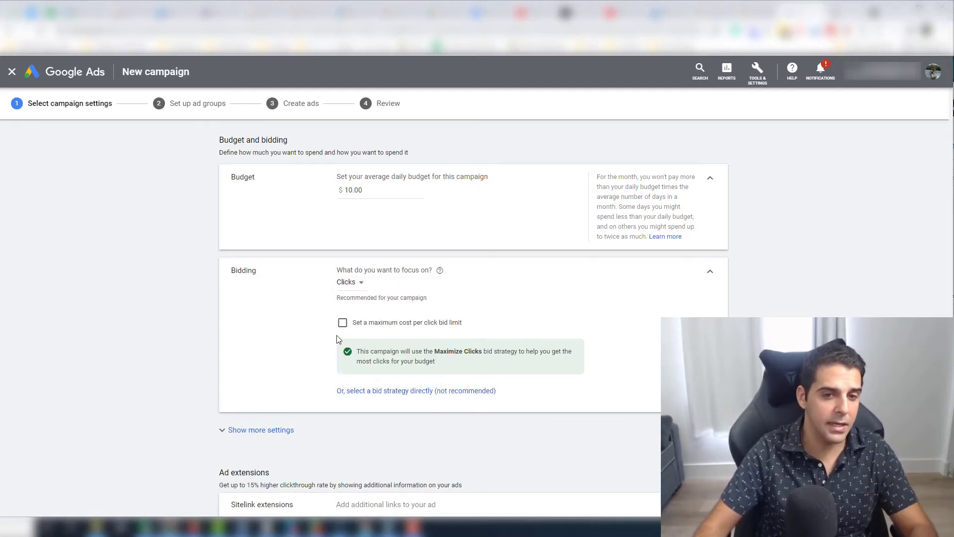
click(346, 287)
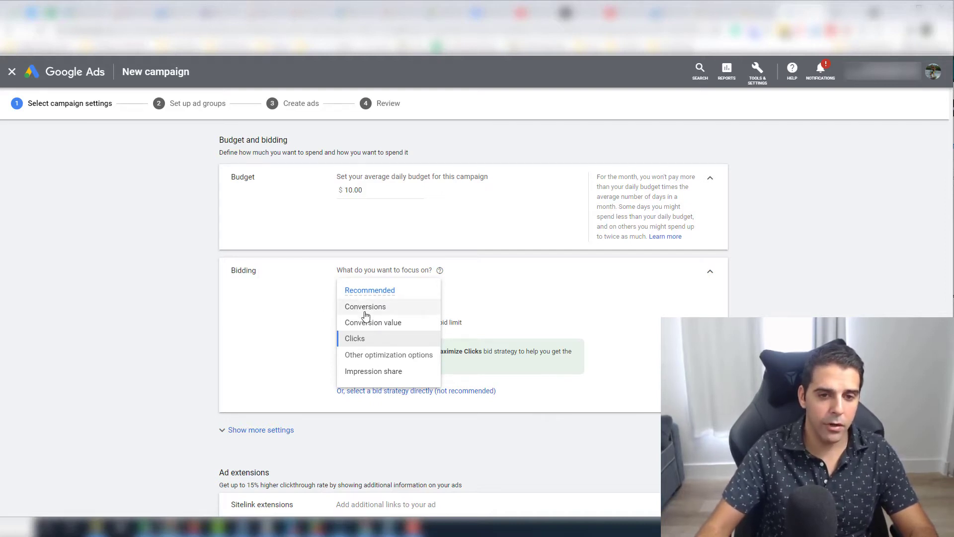
click(254, 322)
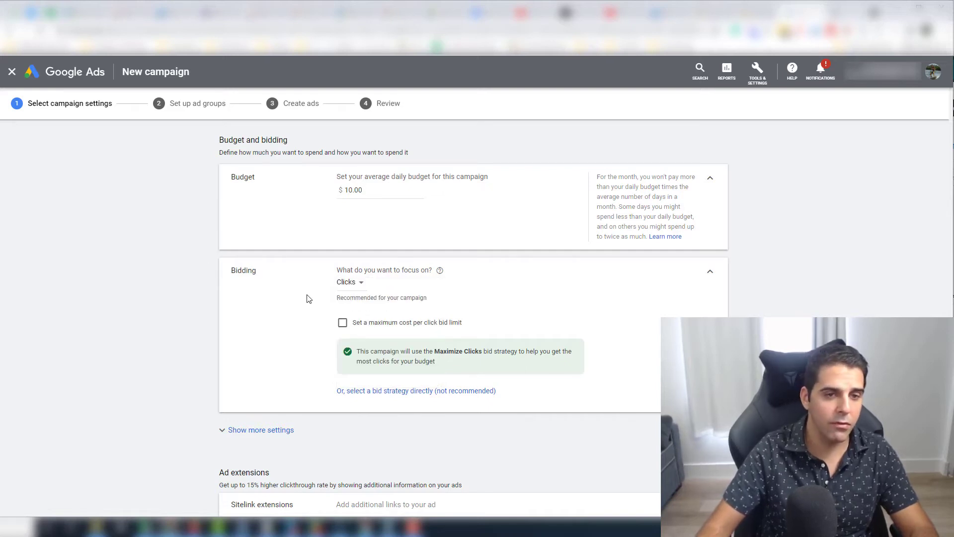
Turn on a maximum cost-per-click bid limit, first entering 0.30
click(344, 323)
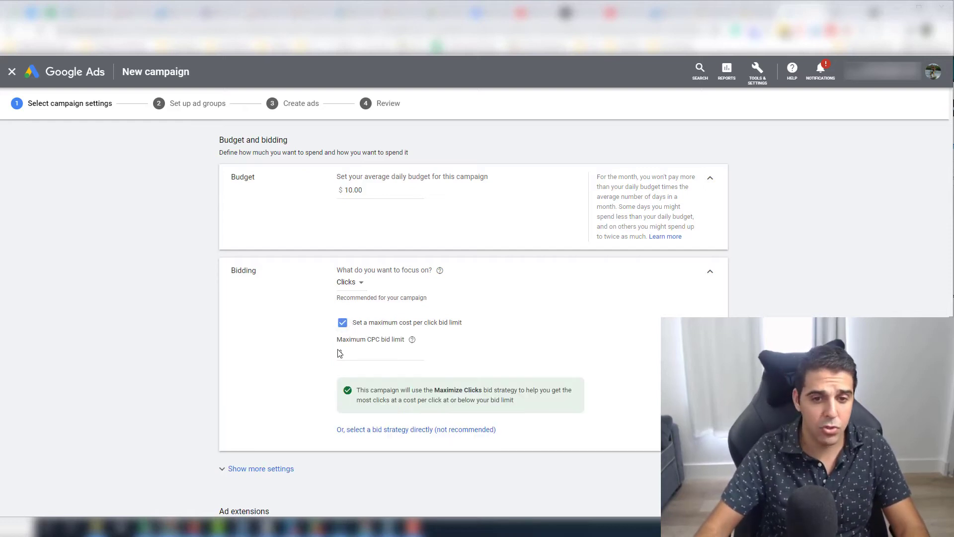
click(368, 353)
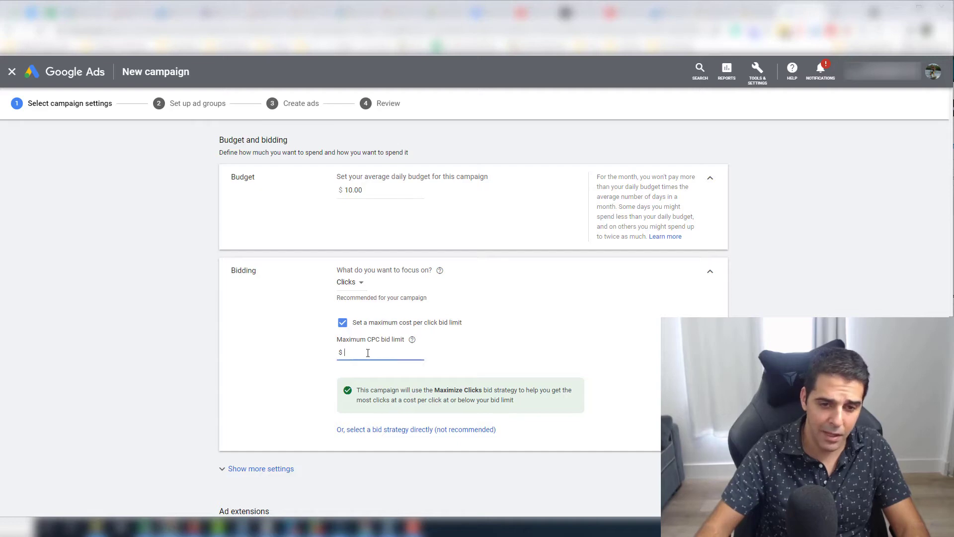
text(0.30)
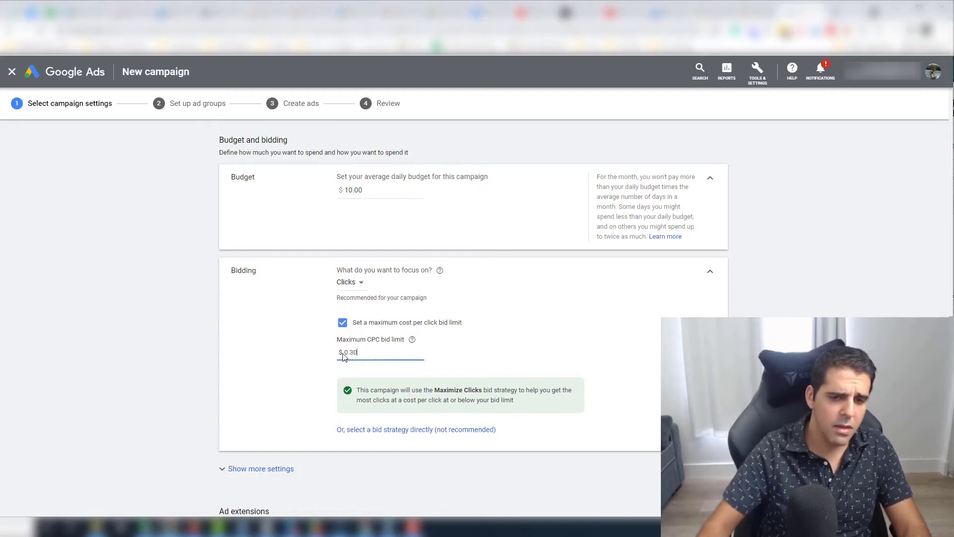
scroll(318, 354, down, 2)
scroll(298, 353, up, 2)
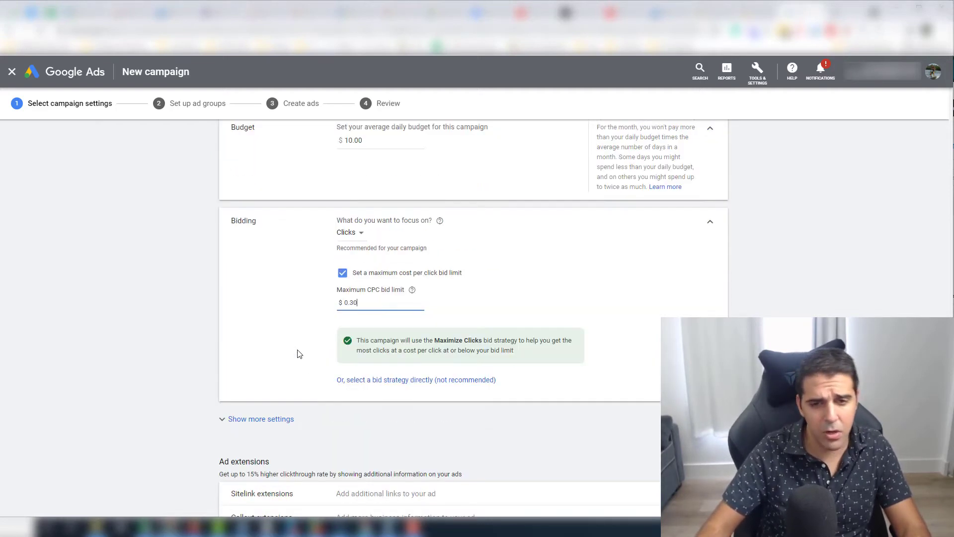
double_click(350, 352)
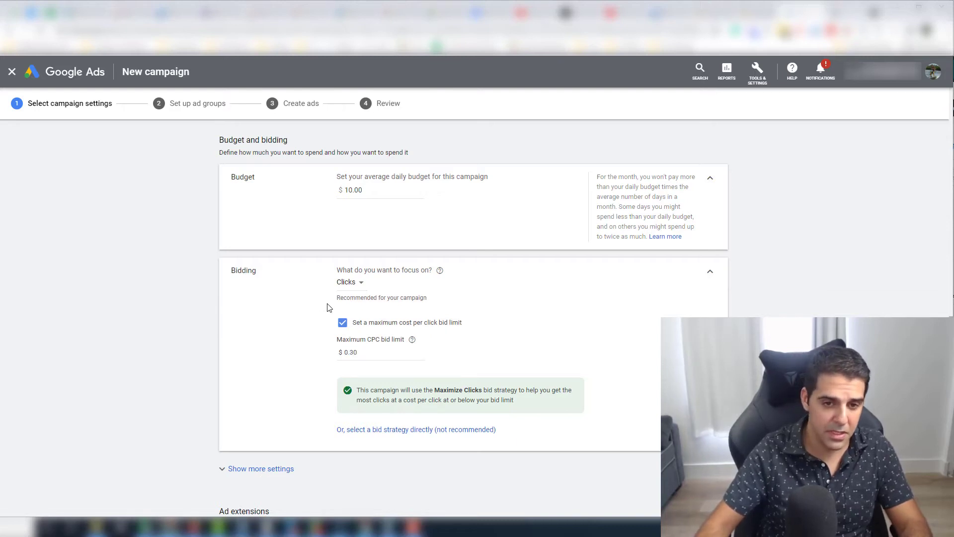
Correct the bid limit to $0.35 and save the campaign settings
scroll(326, 309, down, 2)
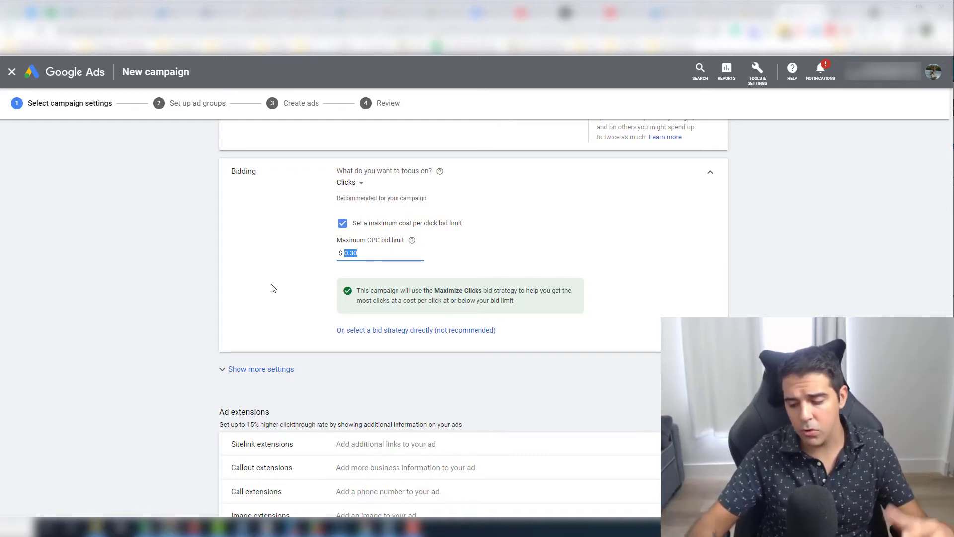
text(.352)
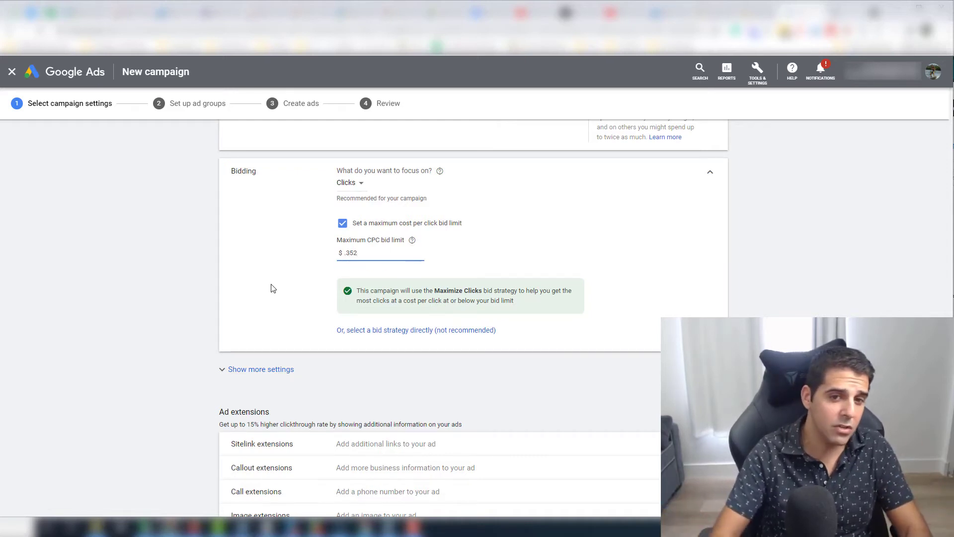
scroll(288, 259, up, 4)
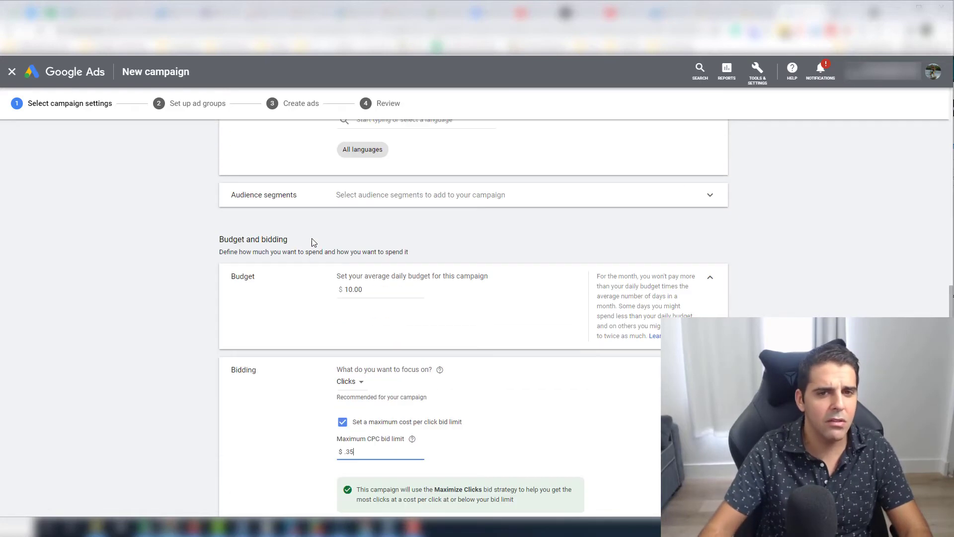
double_click(350, 285)
double_click(350, 289)
scroll(323, 330, down, 3)
click(368, 307)
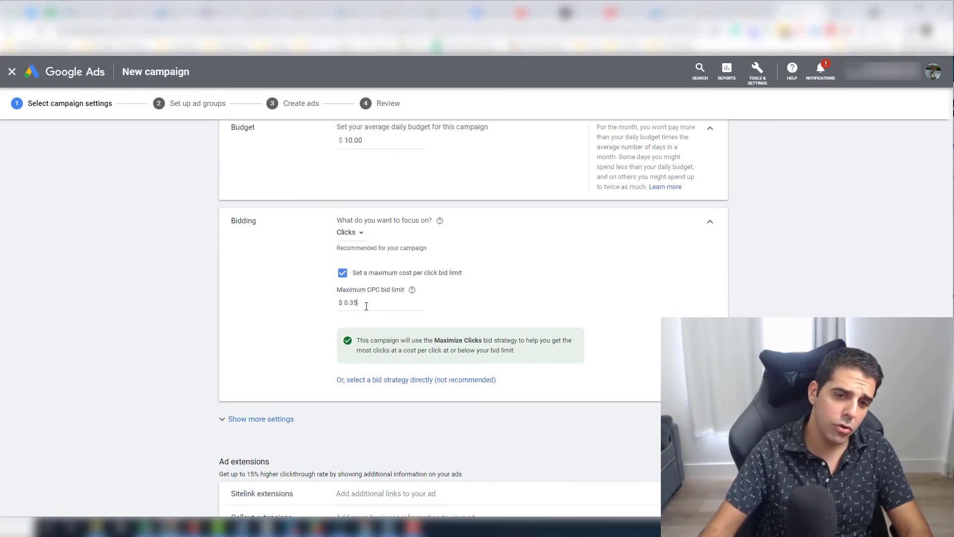
click(309, 331)
scroll(305, 331, down, 3)
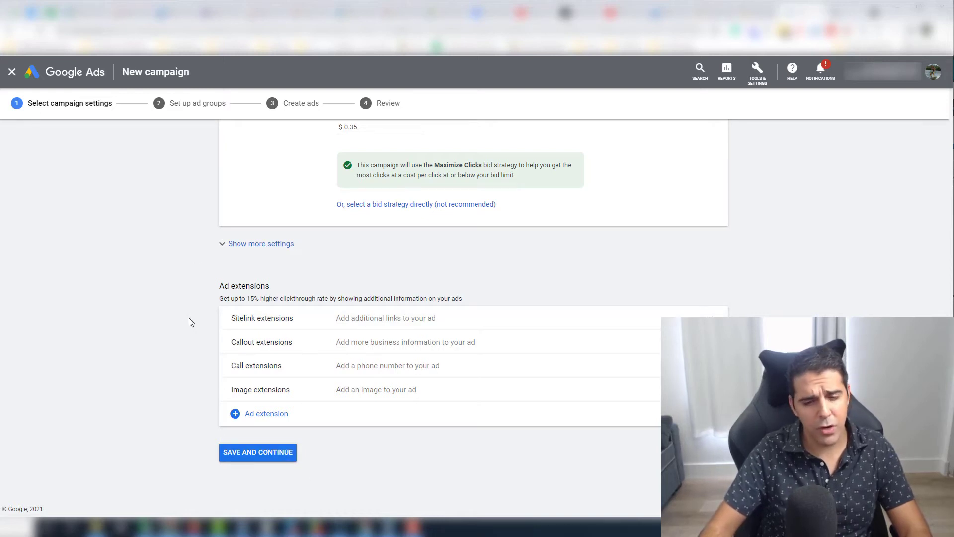
click(260, 454)
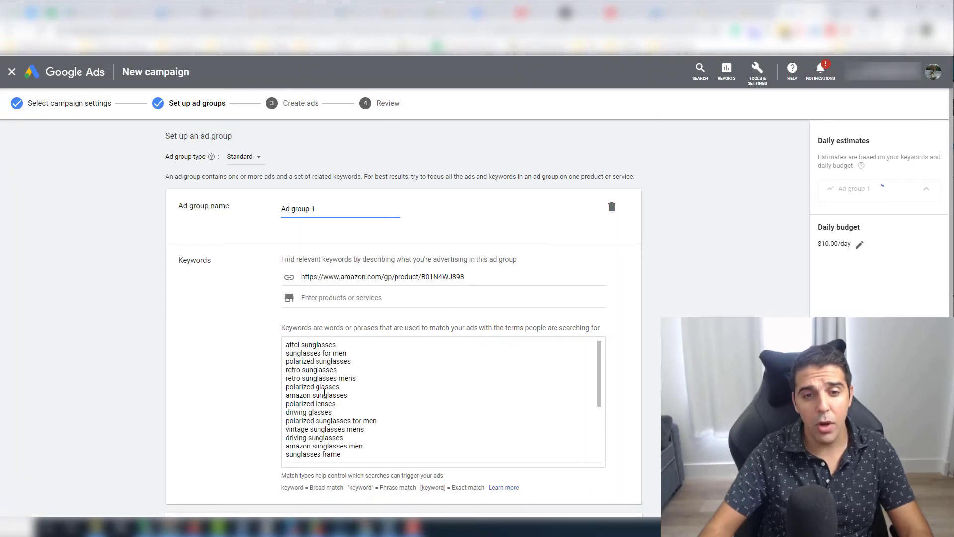
Clear the old suggested keywords from Ad group 1's keyword box
triple_click(331, 395)
click(263, 376)
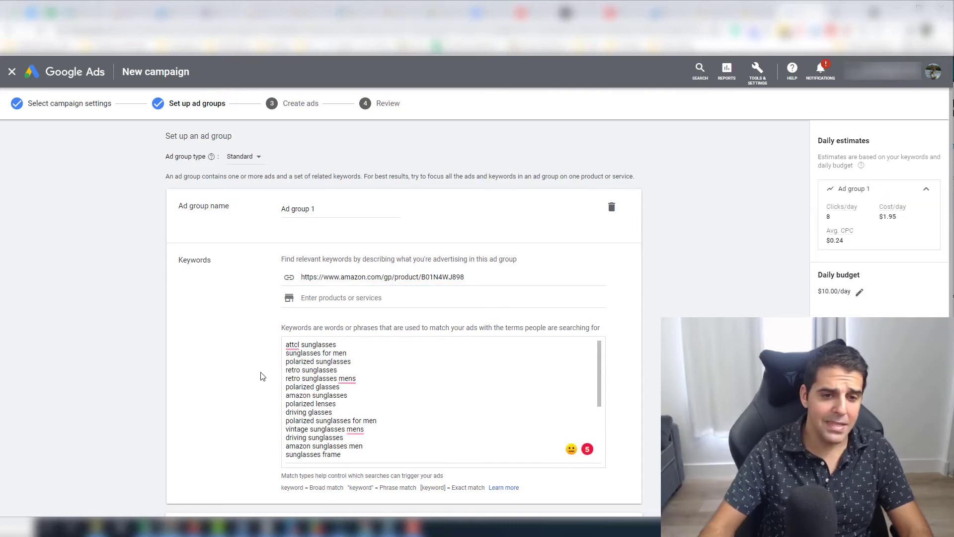
click(395, 277)
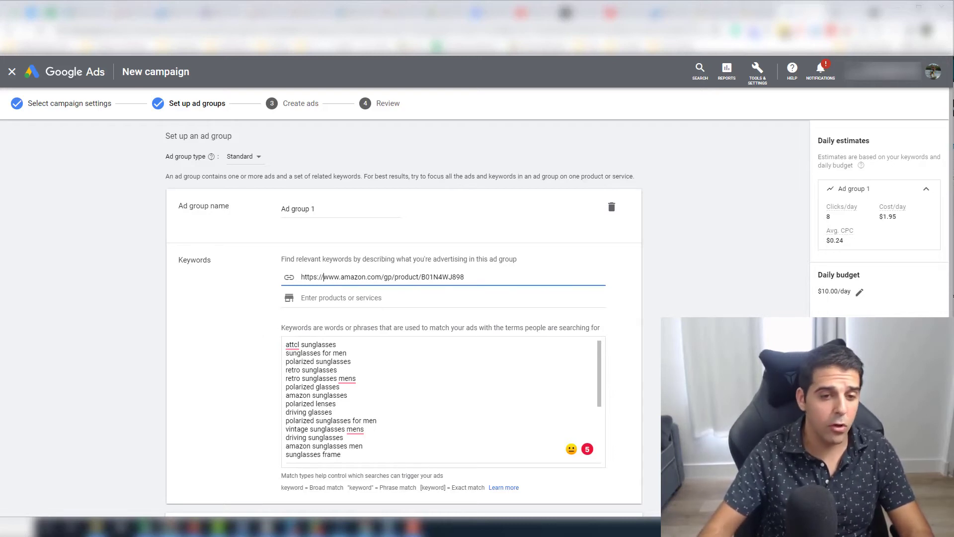
drag(346, 465, 103, 323)
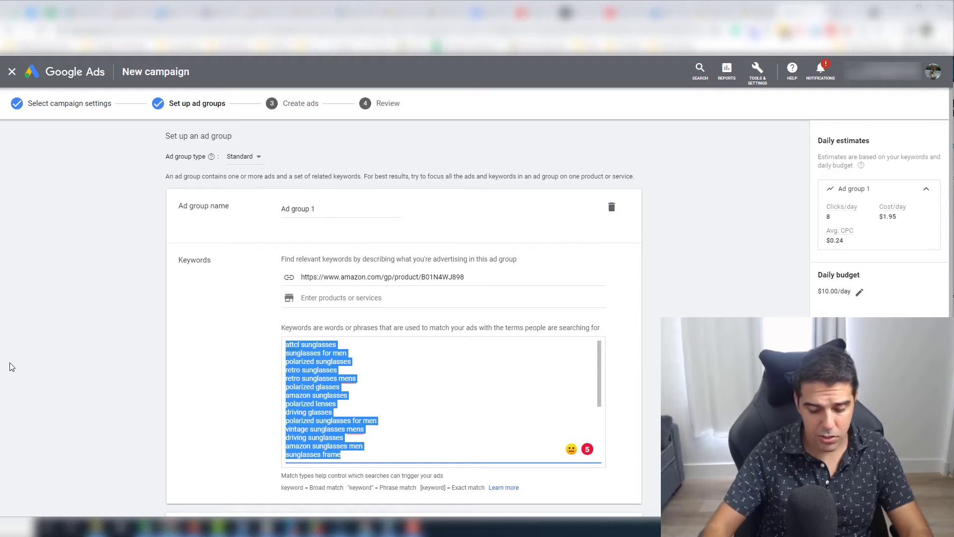
key(BackSpace)
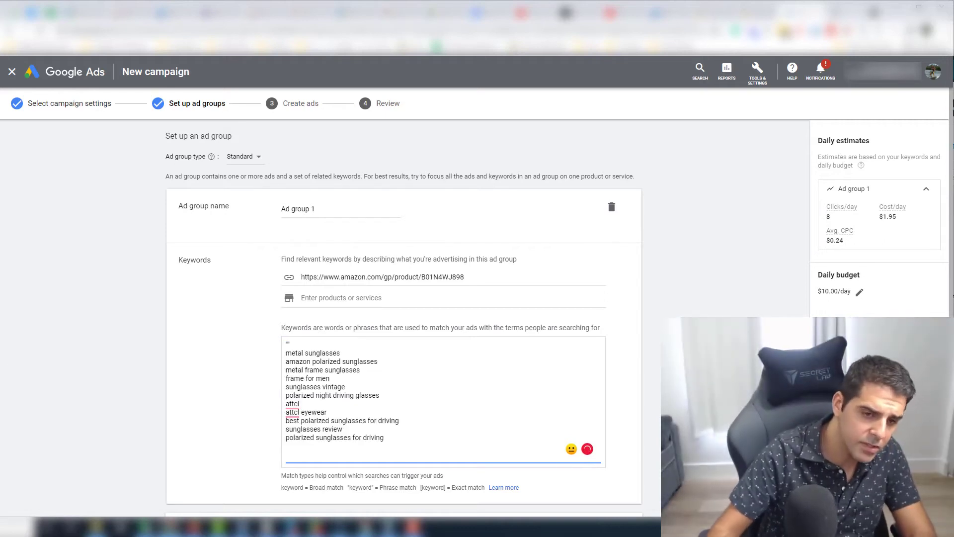
drag(414, 451, 259, 357)
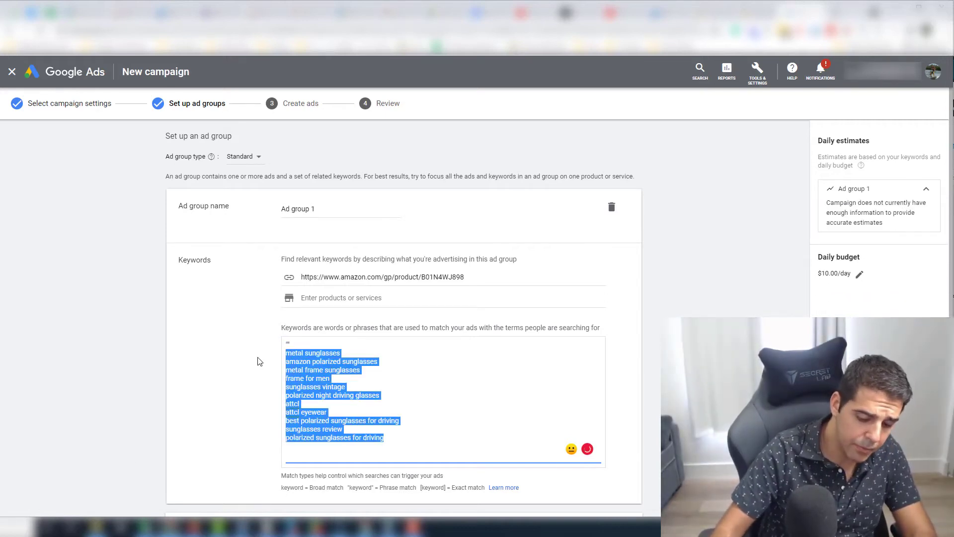
key(BackSpace)
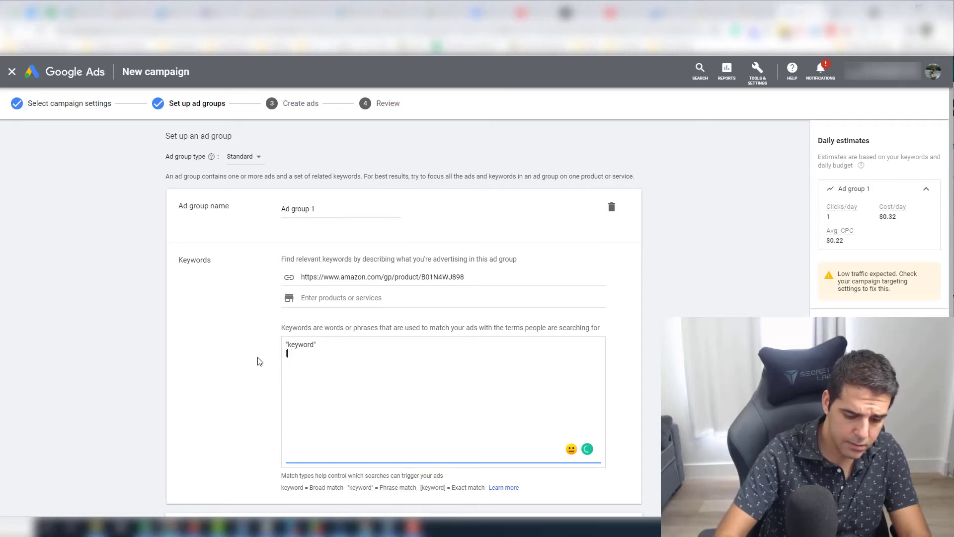
Undo the stray kw entry to restore the sunglasses keywords (8 clicks, $1.95/day estimate)
text(kw] )
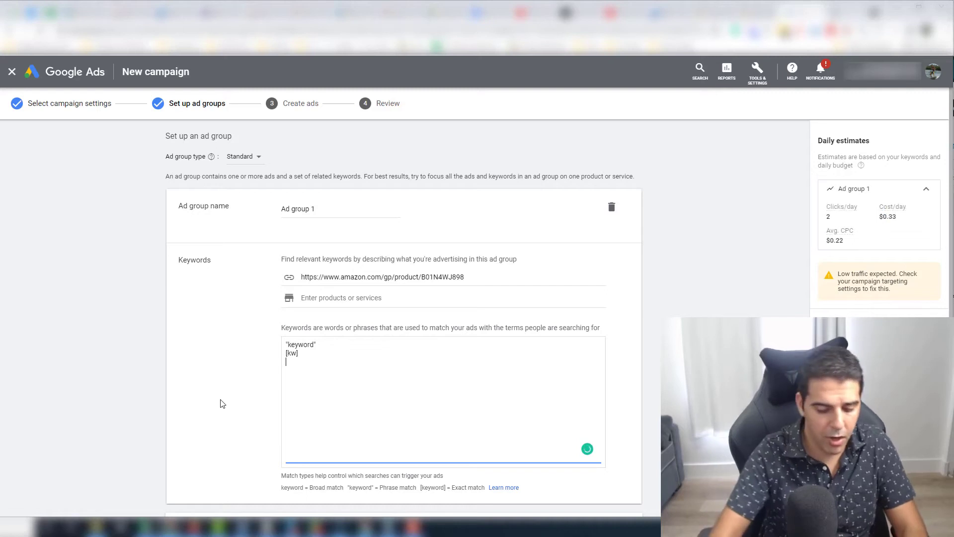
text(kw)
drag(313, 362, 253, 316)
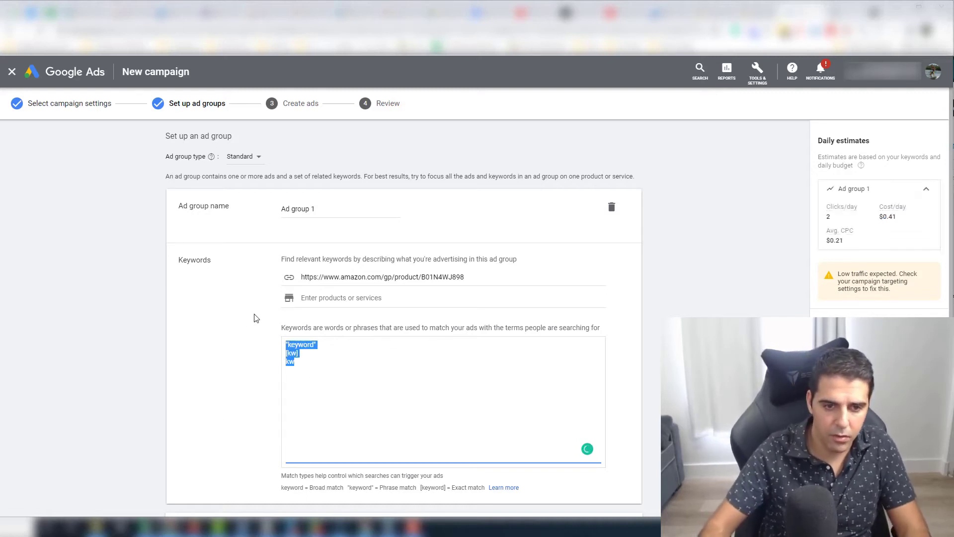
key(ctrl+z)
key(ctrl+z)
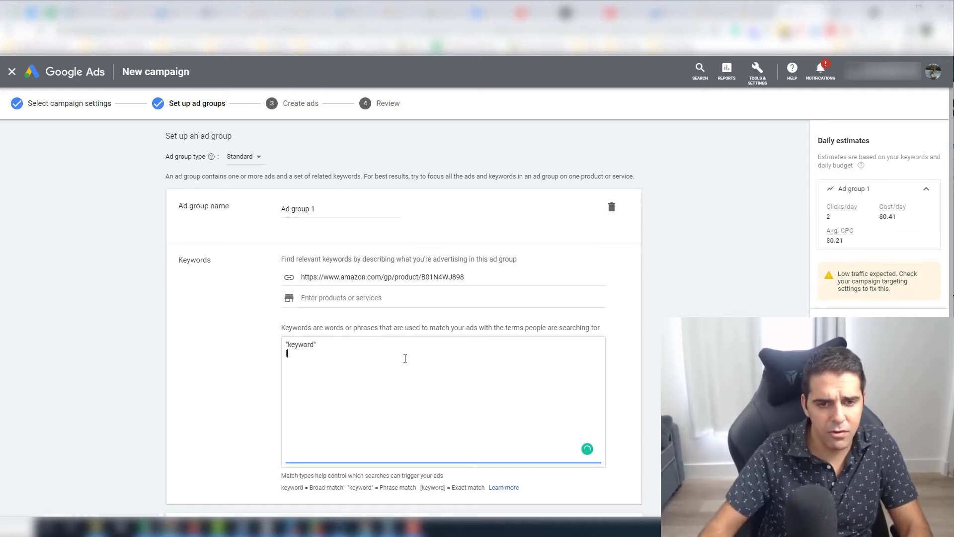
key(ctrl+z)
key(ctrl+z)
key(ctrl+z)
key(ctrl+z)
key(ctrl+z)
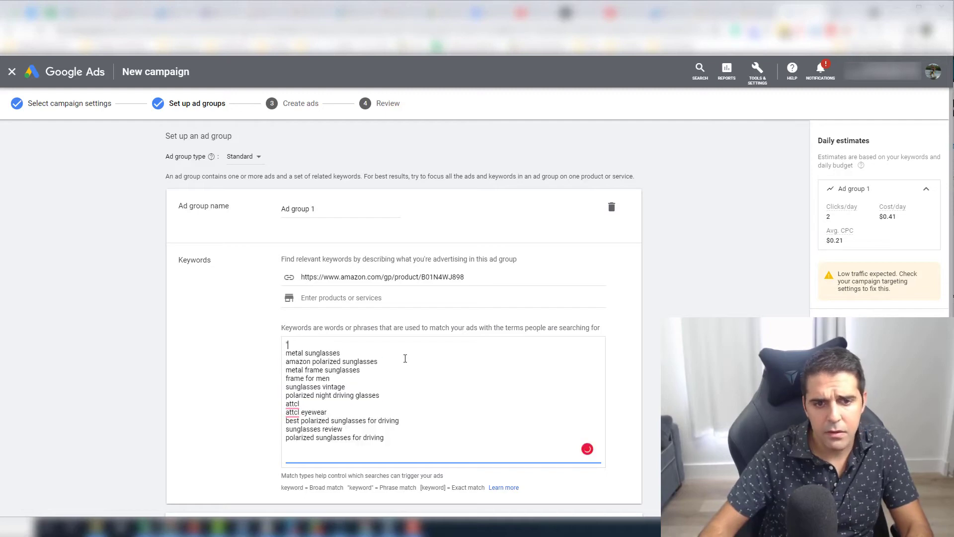
scroll(258, 357, down, 2)
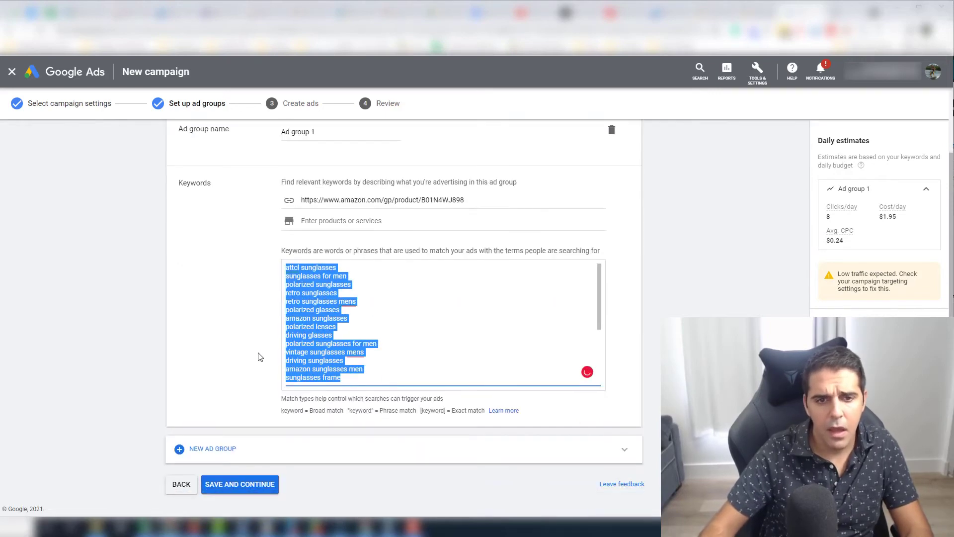
Save the ad group, review the ad's Final URL and display path, then go to Seller Central
click(243, 484)
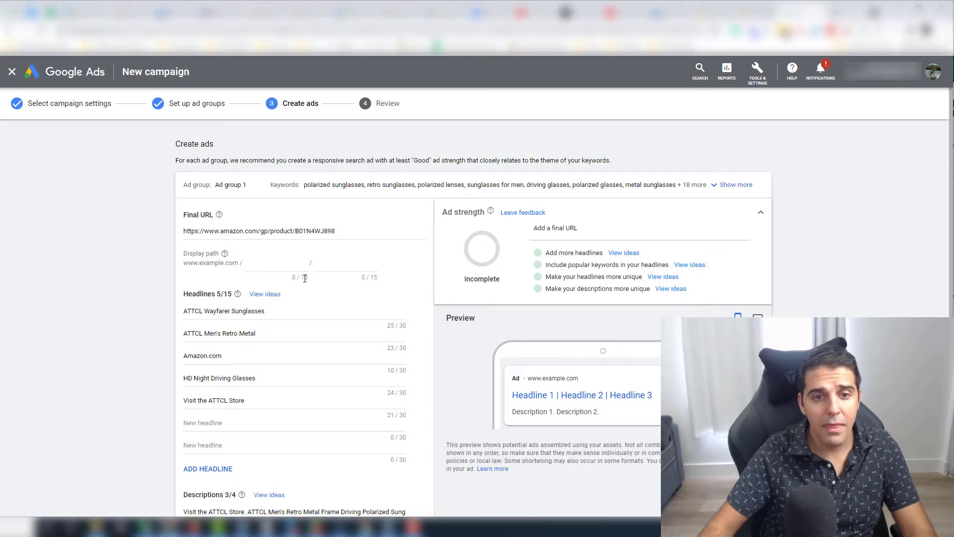
click(257, 234)
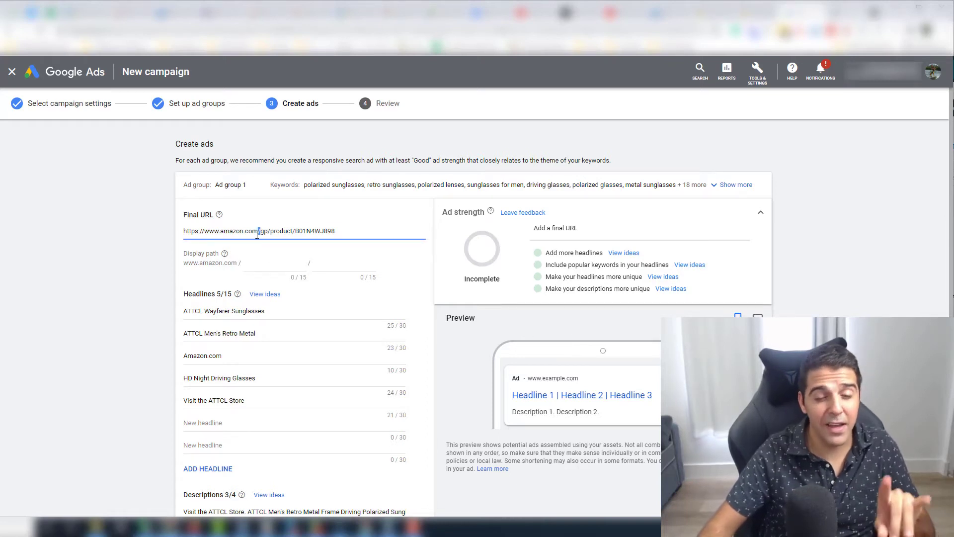
key(ctrl+a)
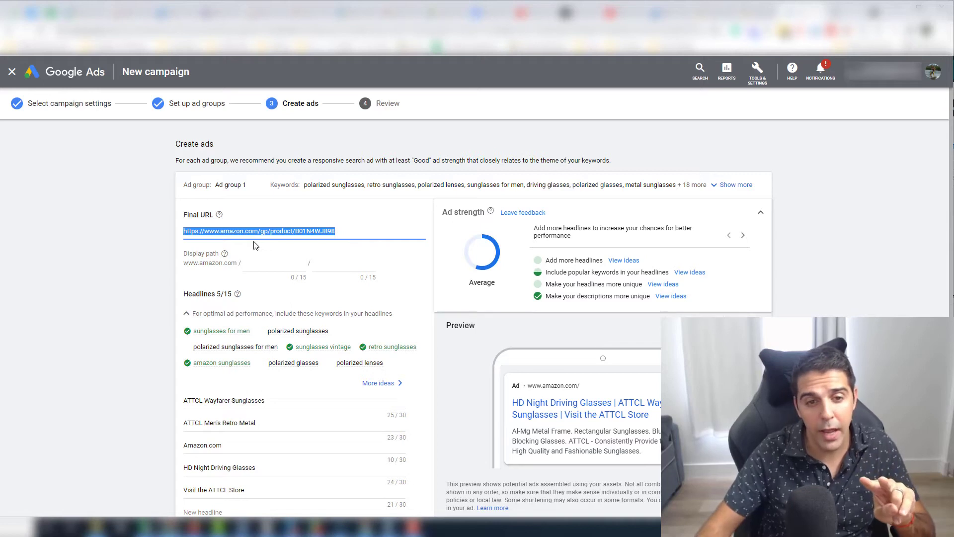
click(258, 262)
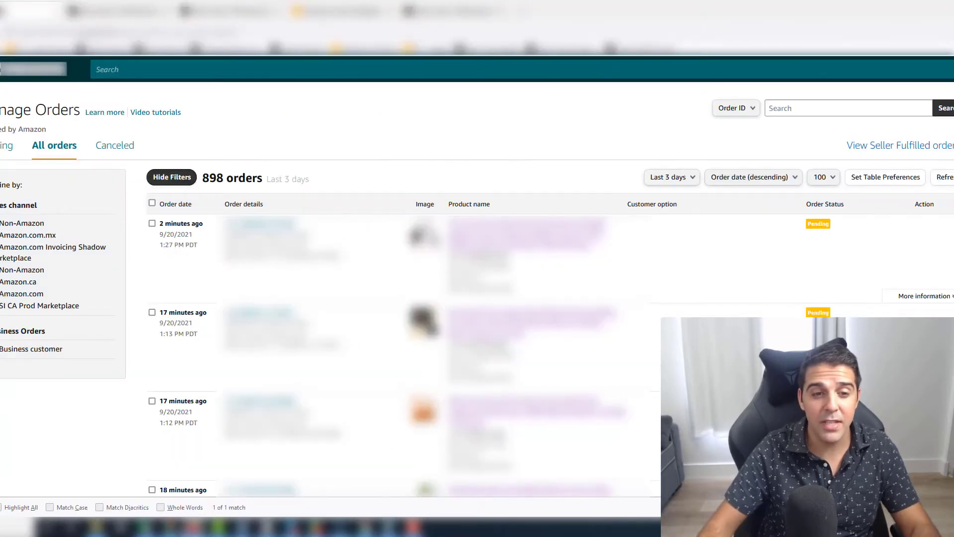
click(194, 527)
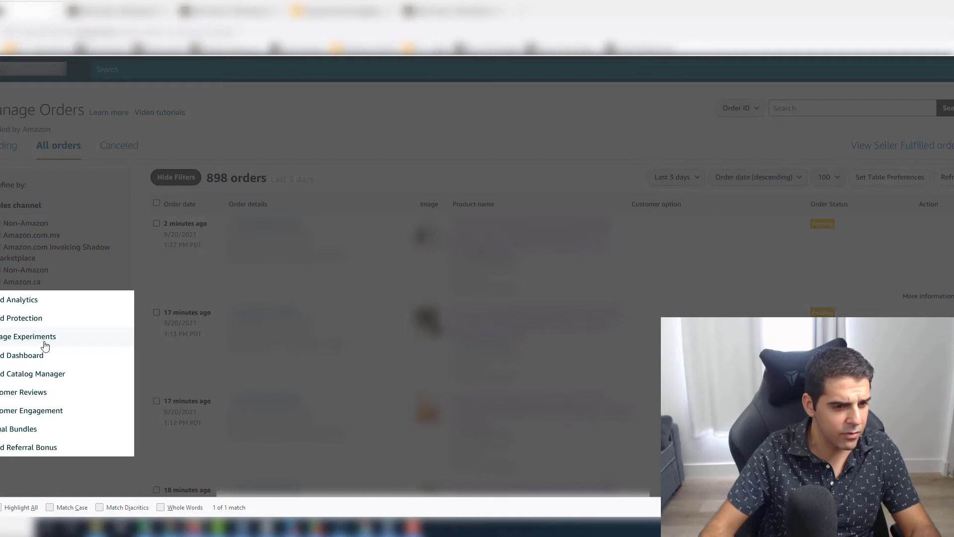
Open the Brand Referral Bonus page and open the downloaded report-1.csv in Excel
click(20, 449)
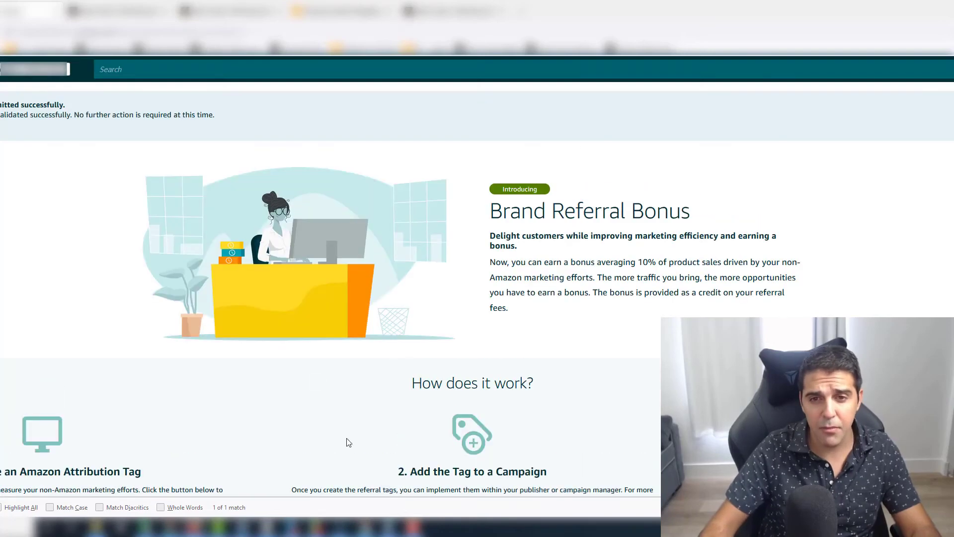
scroll(580, 344, down, 3)
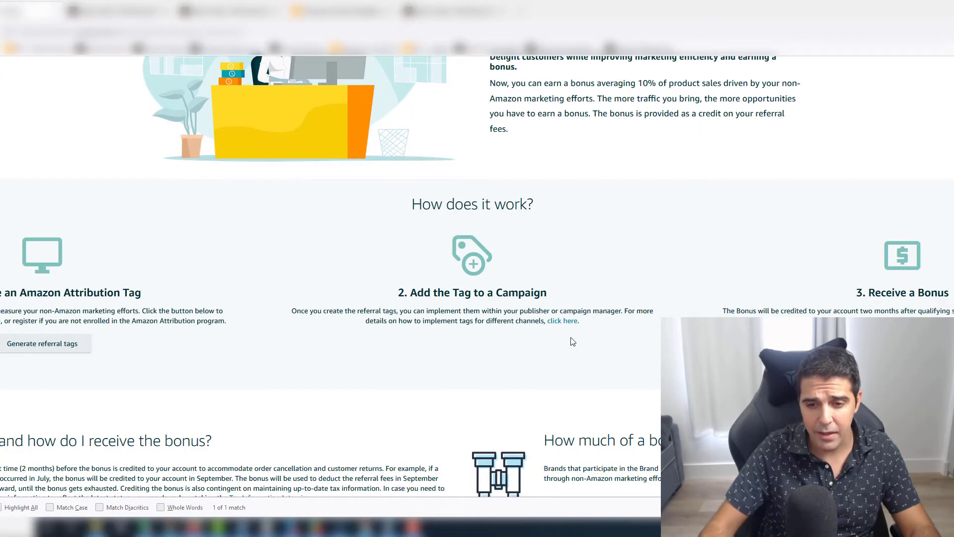
scroll(573, 342, down, 1)
scroll(115, 194, up, 1)
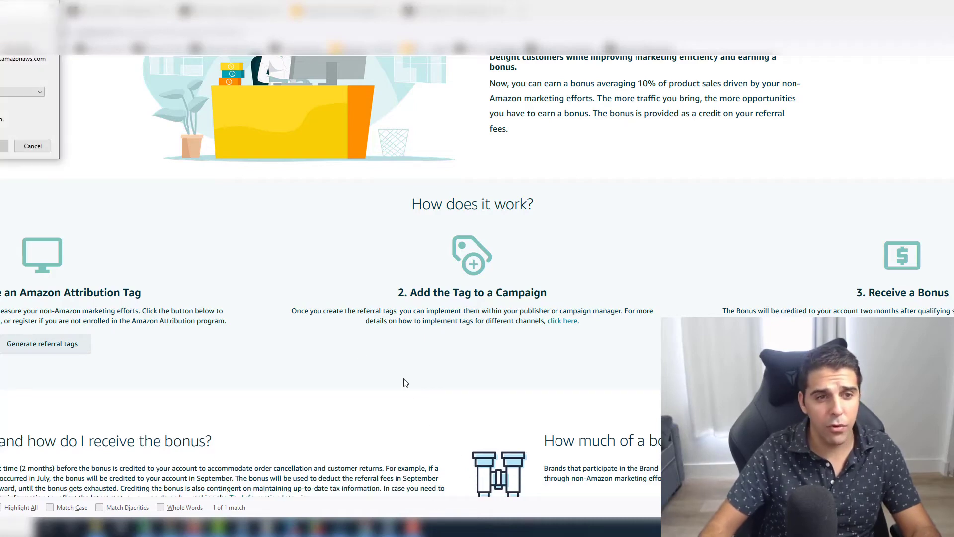
click(4, 146)
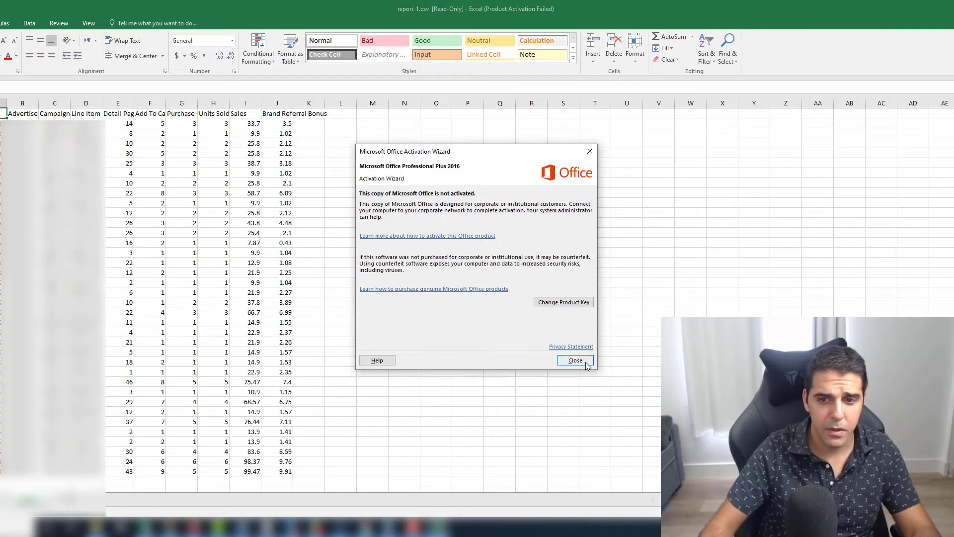
Close the Activation Wizard, maximize Excel, and discard the Document Recovery files
click(575, 360)
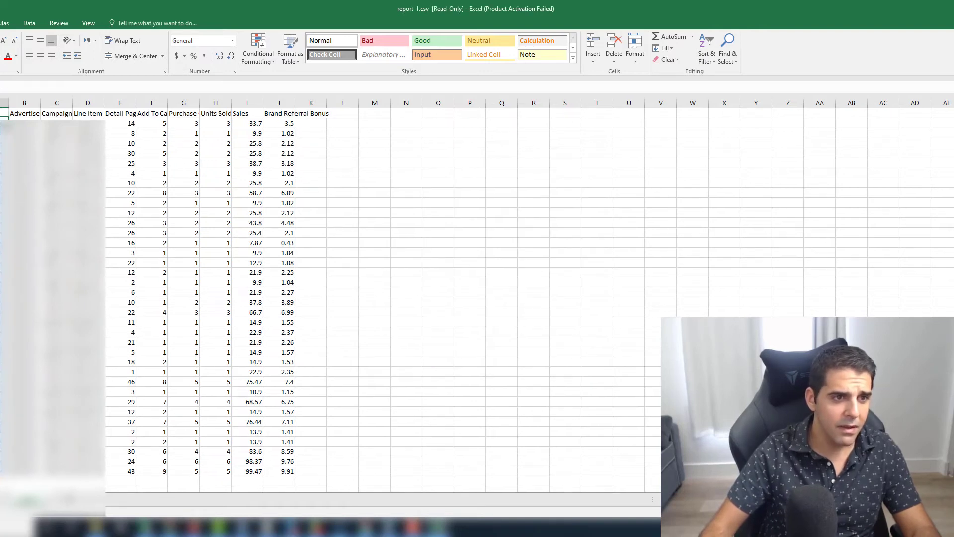
drag(5, 123, 5, 471)
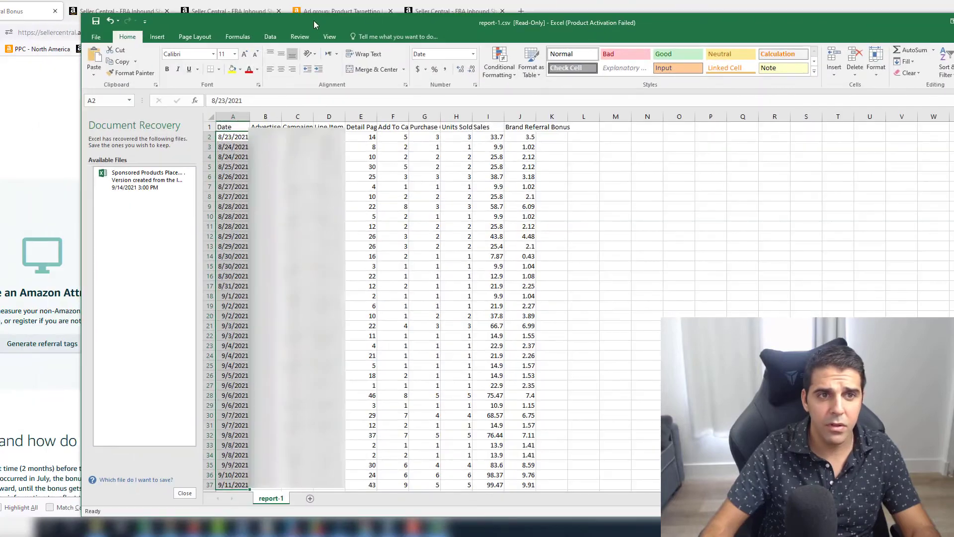
drag(314, 20, 231, 5)
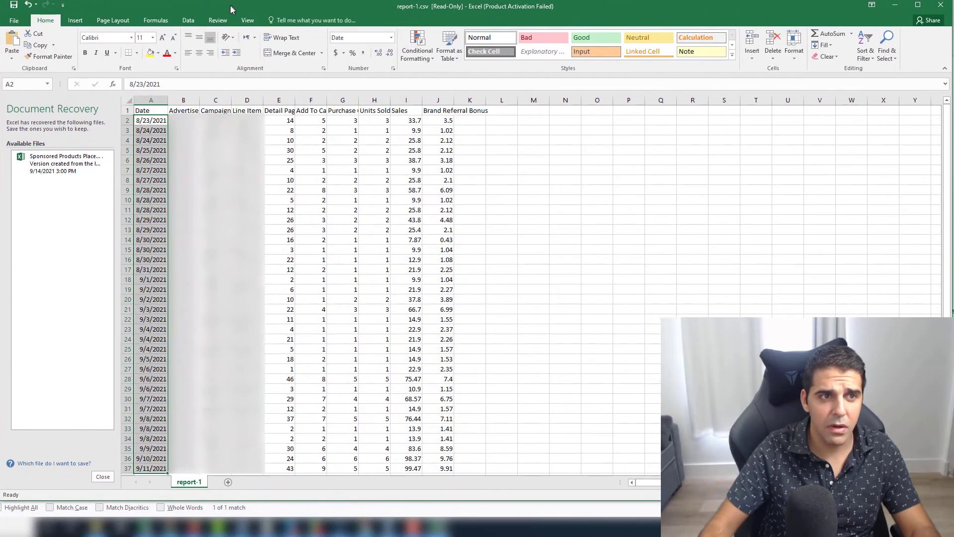
click(561, 222)
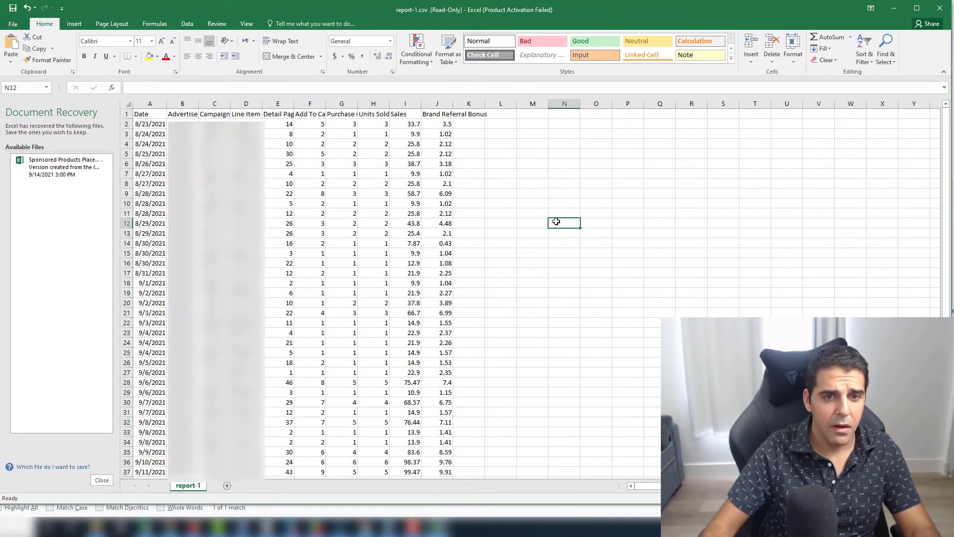
click(102, 480)
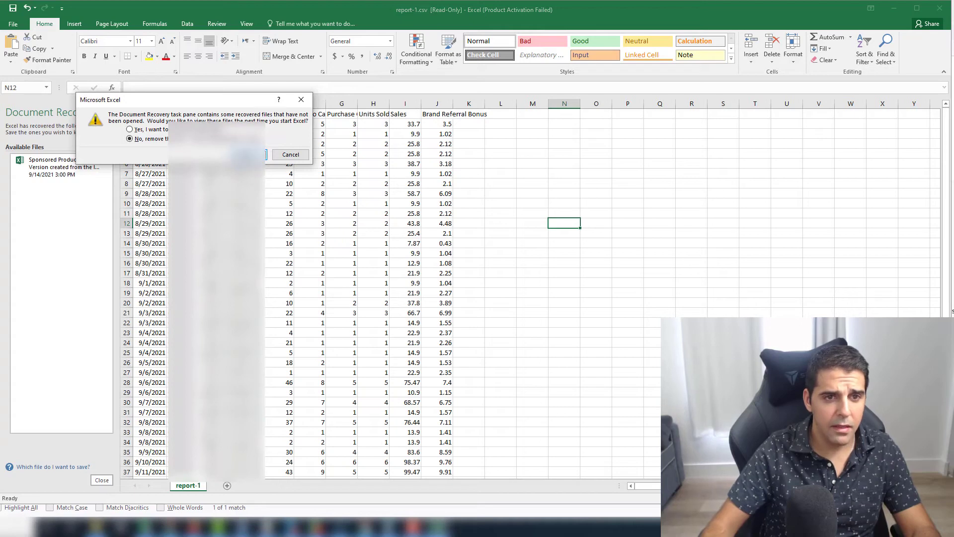
click(286, 155)
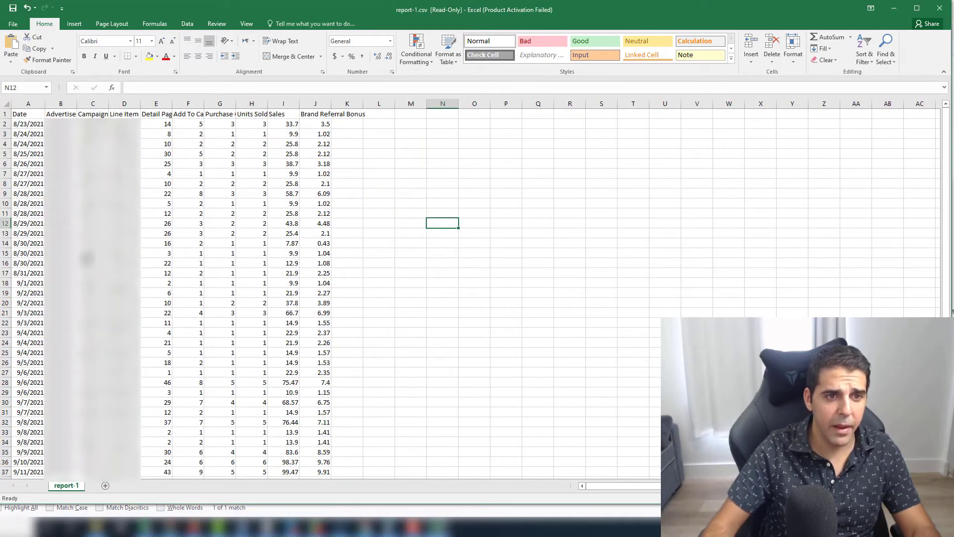
click(330, 115)
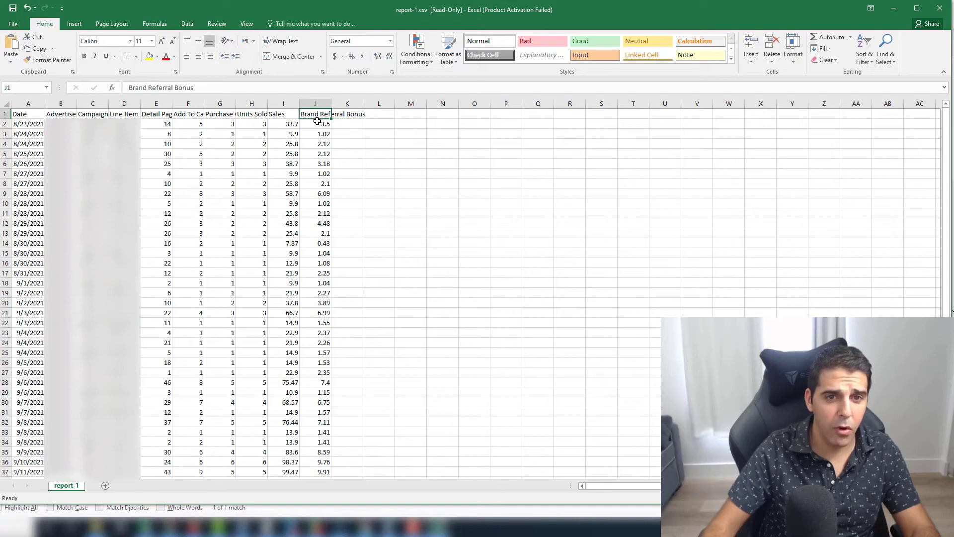
drag(317, 121, 322, 438)
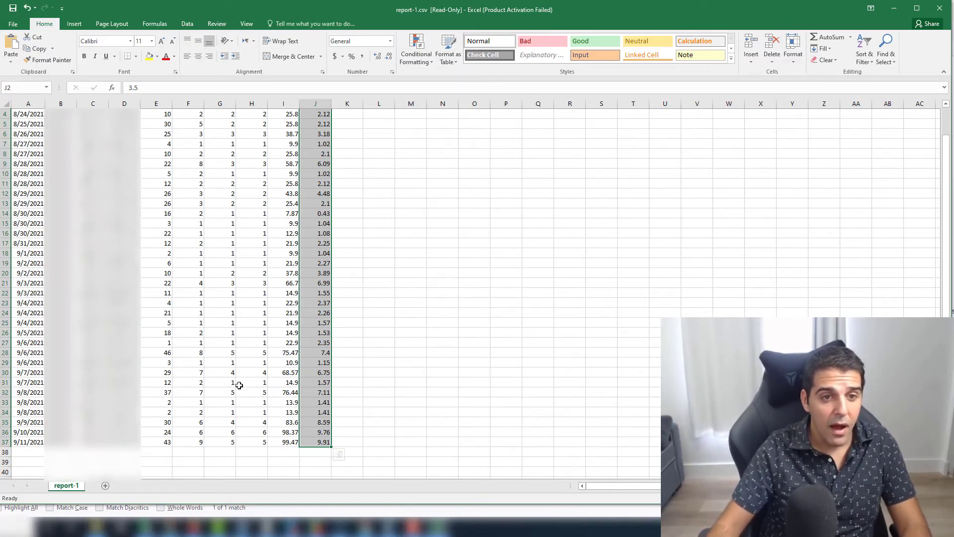
scroll(234, 388, up, 1)
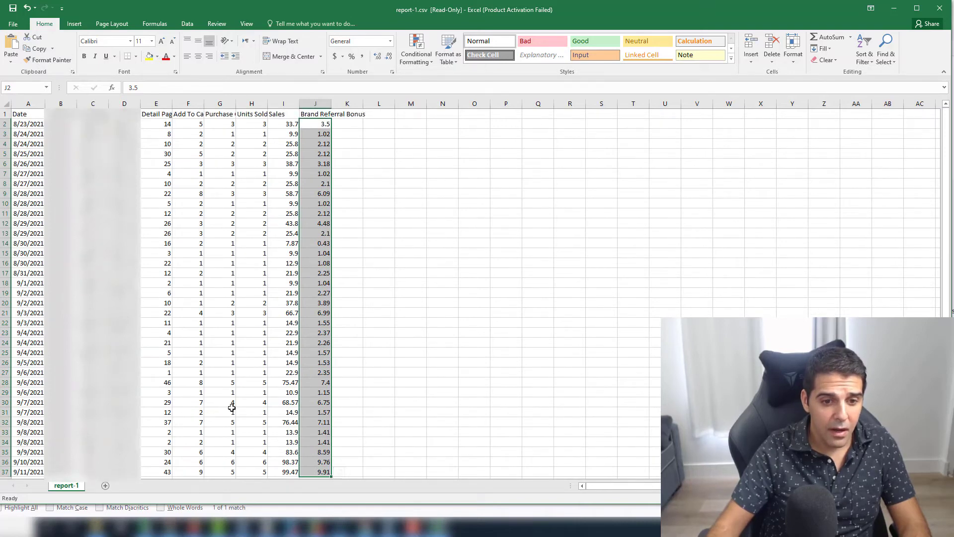
drag(279, 402, 144, 423)
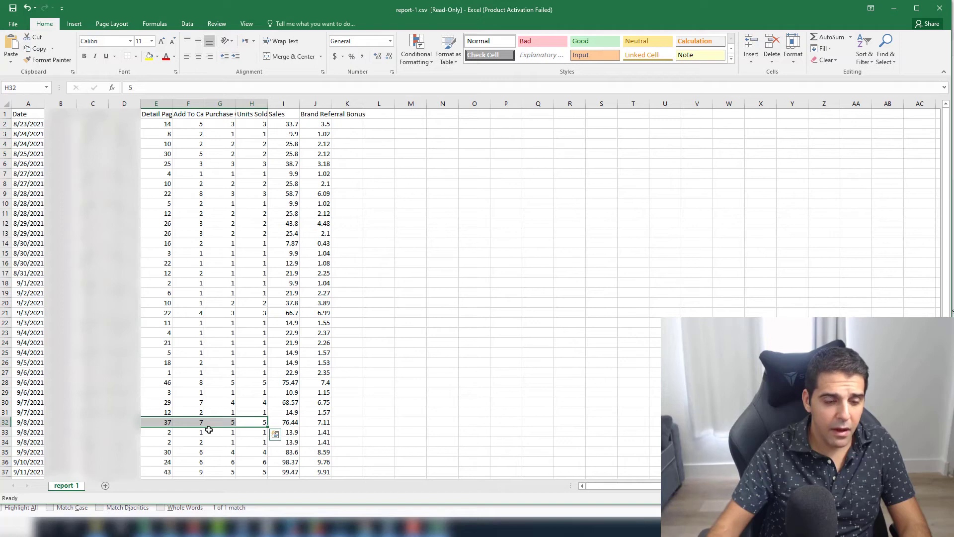
click(167, 421)
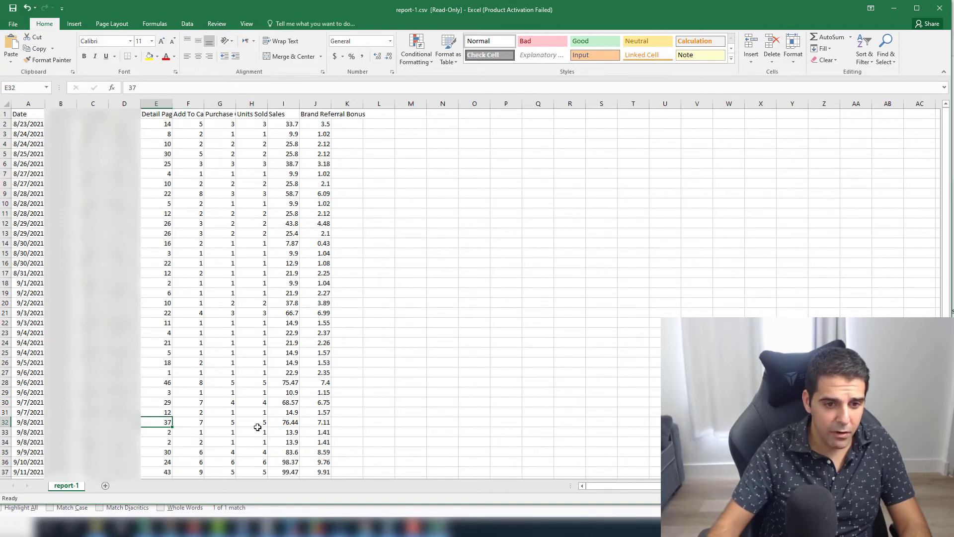
drag(261, 423, 193, 423)
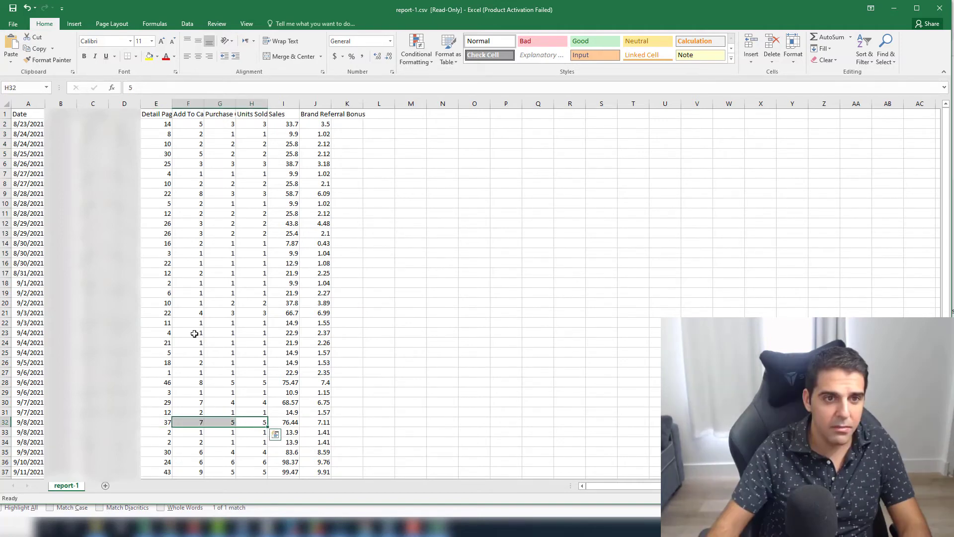
click(261, 421)
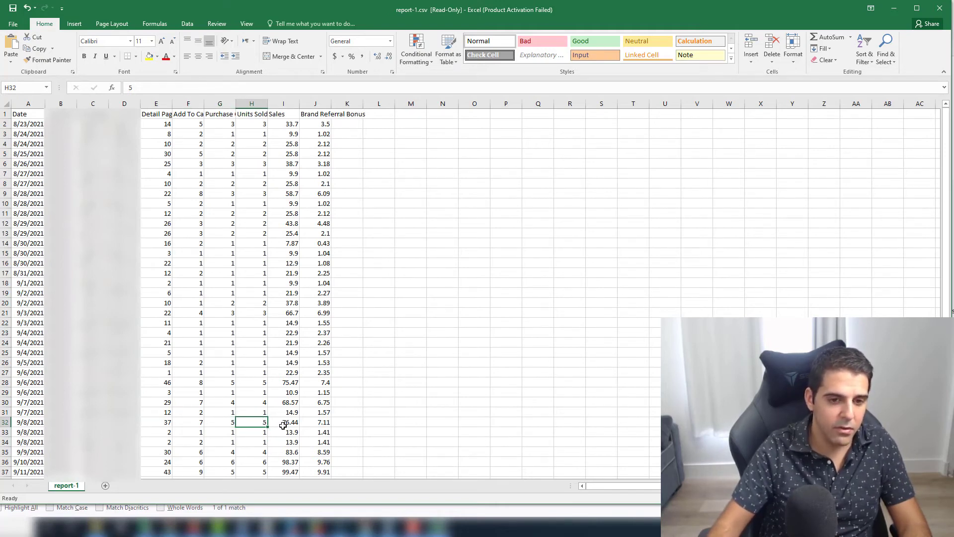
click(282, 425)
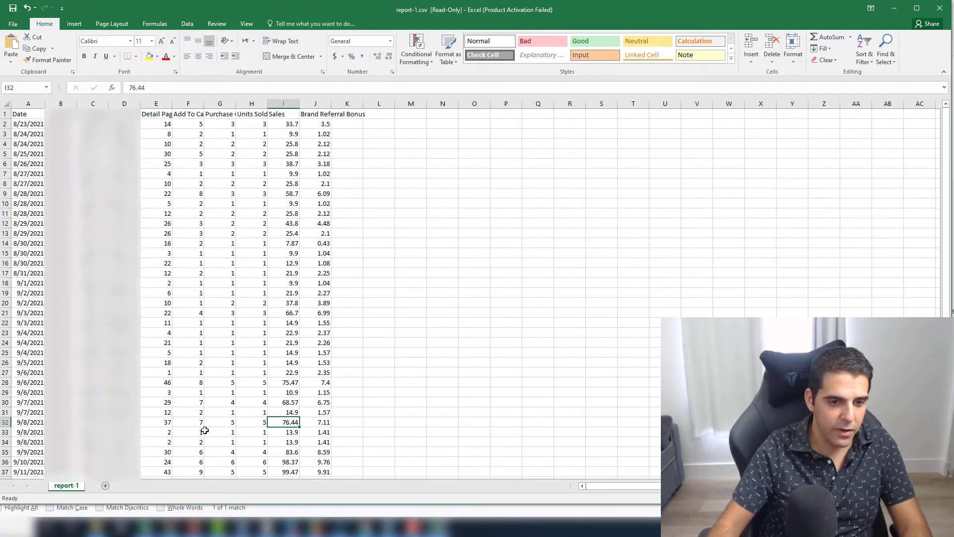
scroll(205, 430, down, 2)
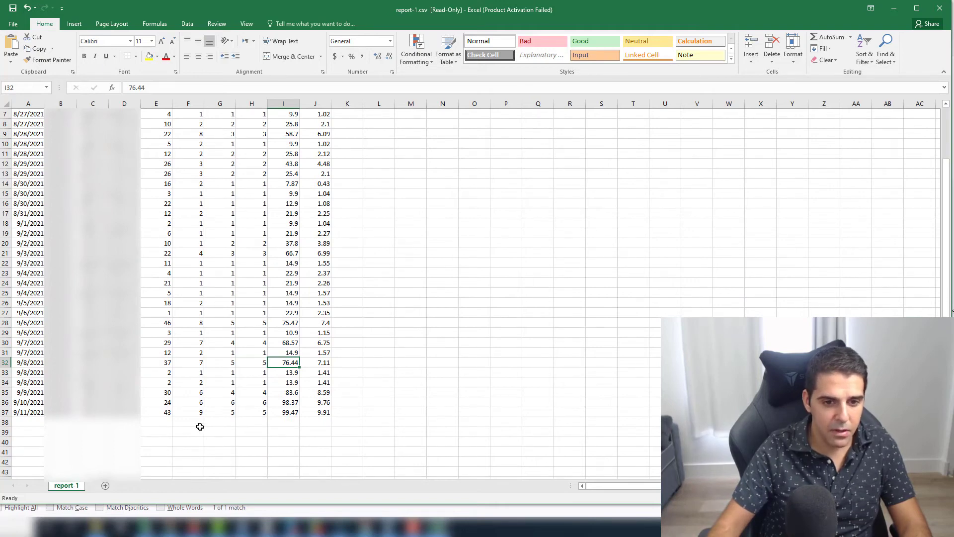
Check the last rows' bonus and sales values, including 9.91 in J37 and 99.47 in I37
mouse_move(264, 404)
mouse_down()
mouse_move(264, 412)
mouse_move(254, 392)
mouse_up()
key(ctrl+v)
click(230, 411)
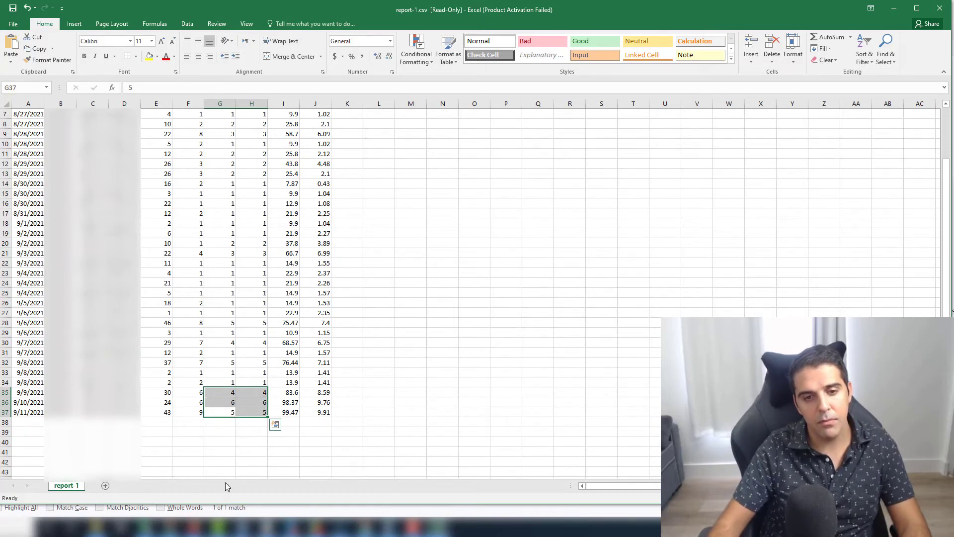
click(370, 422)
key(alt)
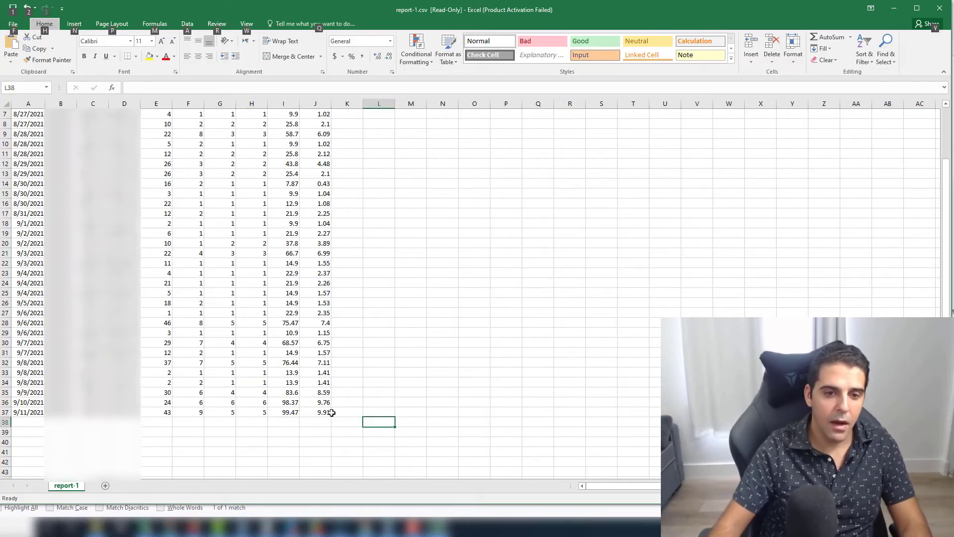
drag(331, 413, 323, 393)
click(324, 413)
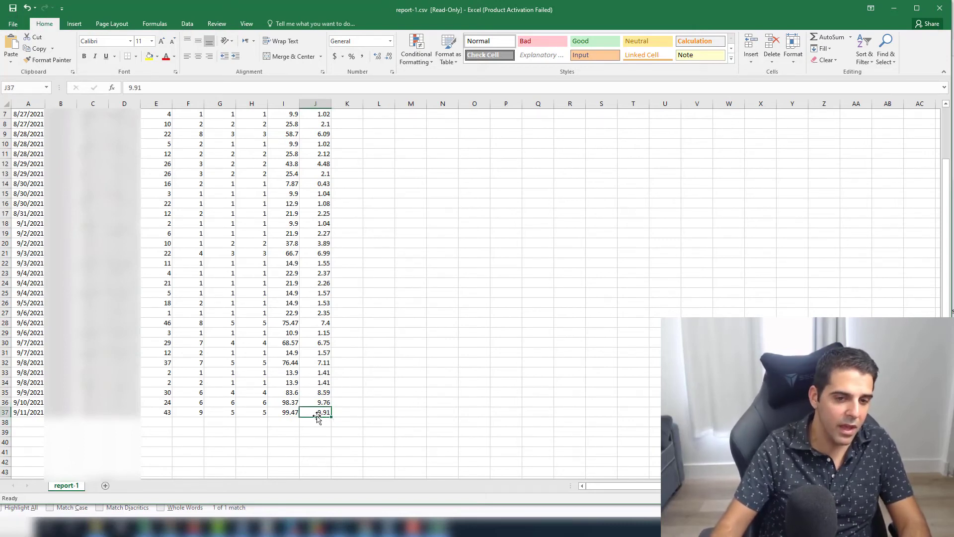
click(286, 412)
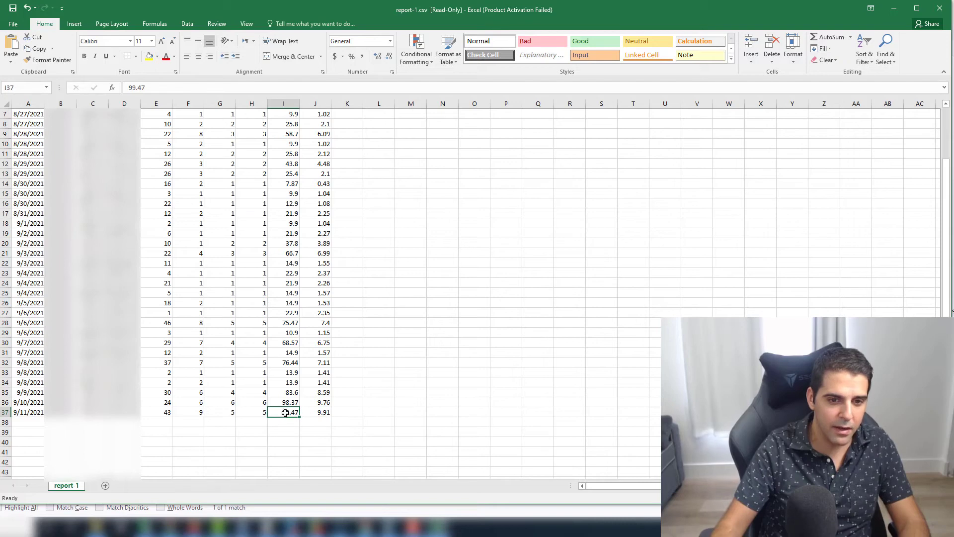
click(312, 413)
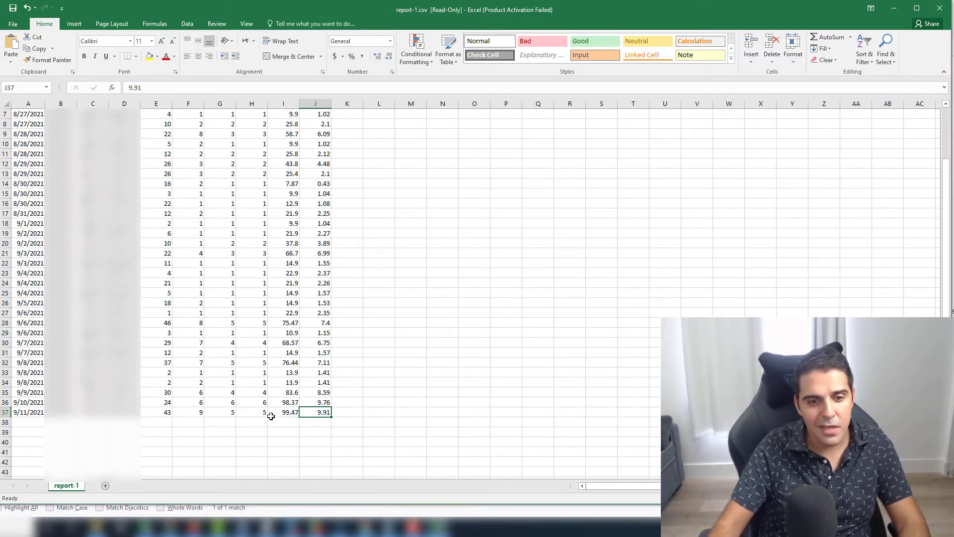
Inspect the 9/11/2021 figures across G37:K37, then select an empty cell
drag(259, 413, 369, 420)
click(327, 412)
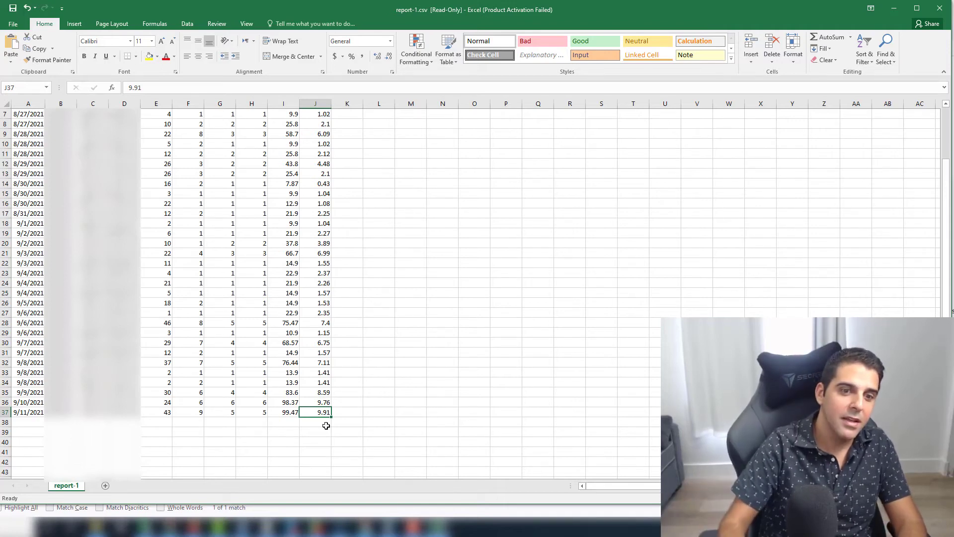
drag(231, 411, 298, 412)
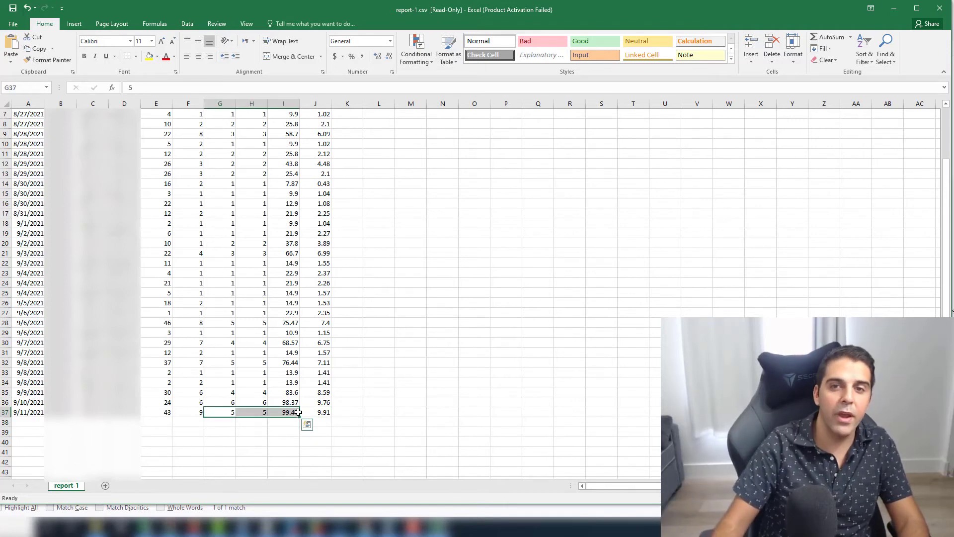
click(265, 413)
click(295, 414)
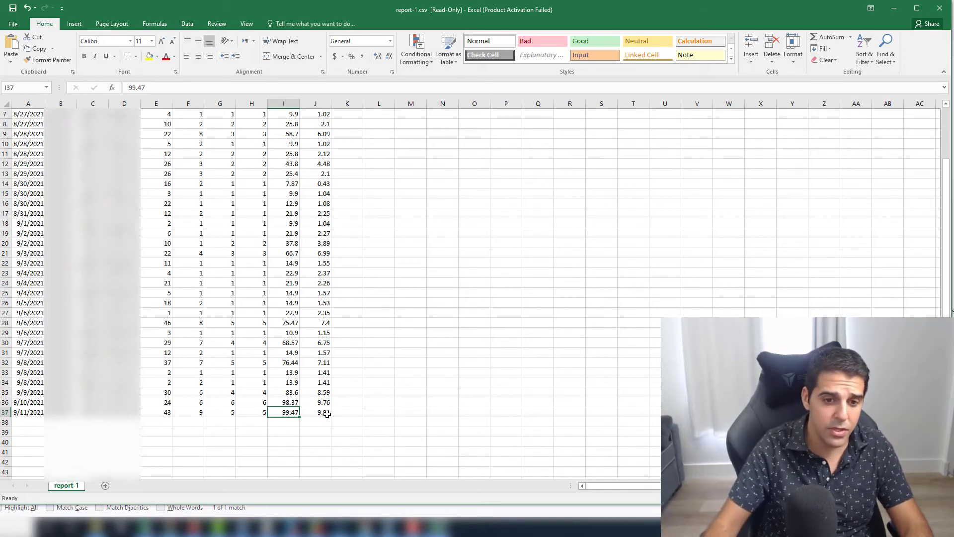
click(375, 441)
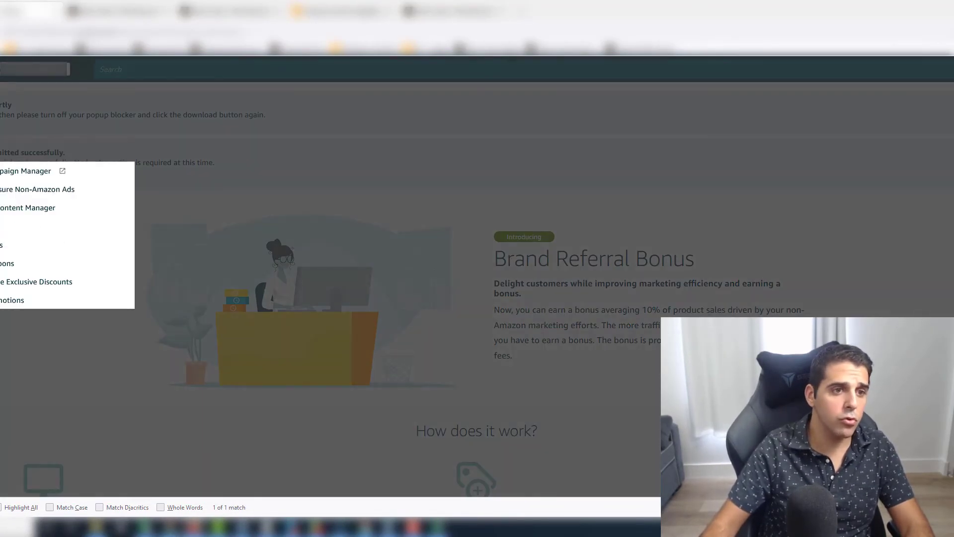
Open Measure Non-Amazon Ads, register and log in to Amazon Attribution, choosing the second entity
click(19, 193)
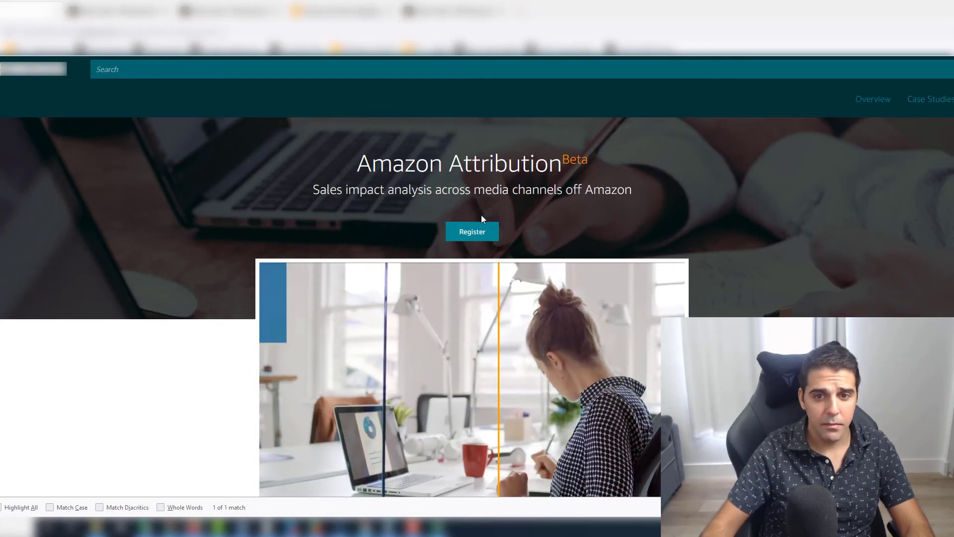
scroll(481, 215, down, 5)
scroll(478, 208, up, 6)
scroll(467, 223, down, 2)
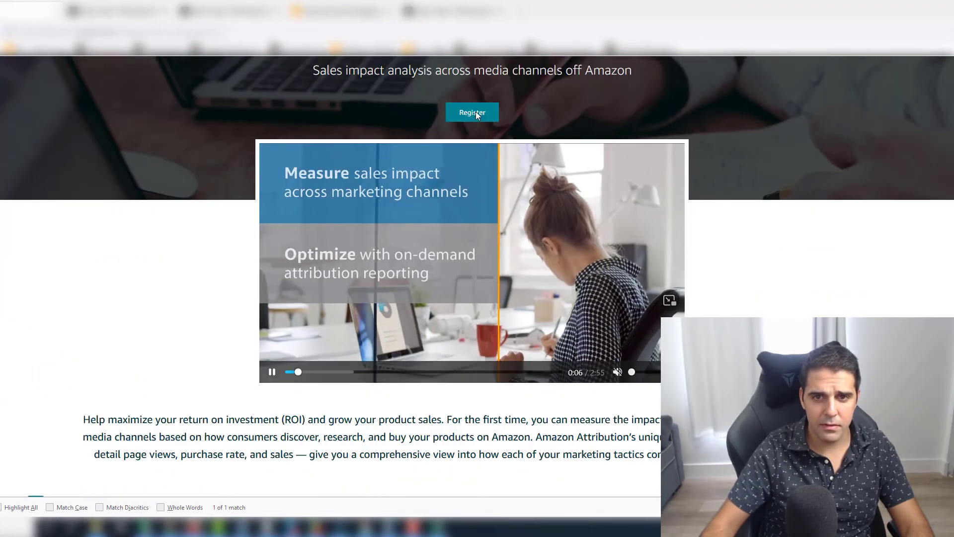
click(475, 111)
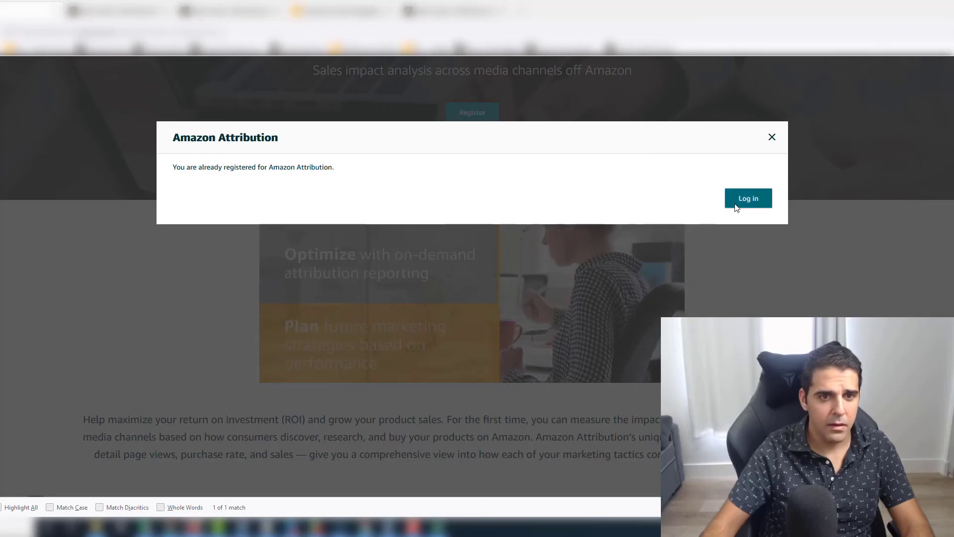
click(735, 201)
click(371, 187)
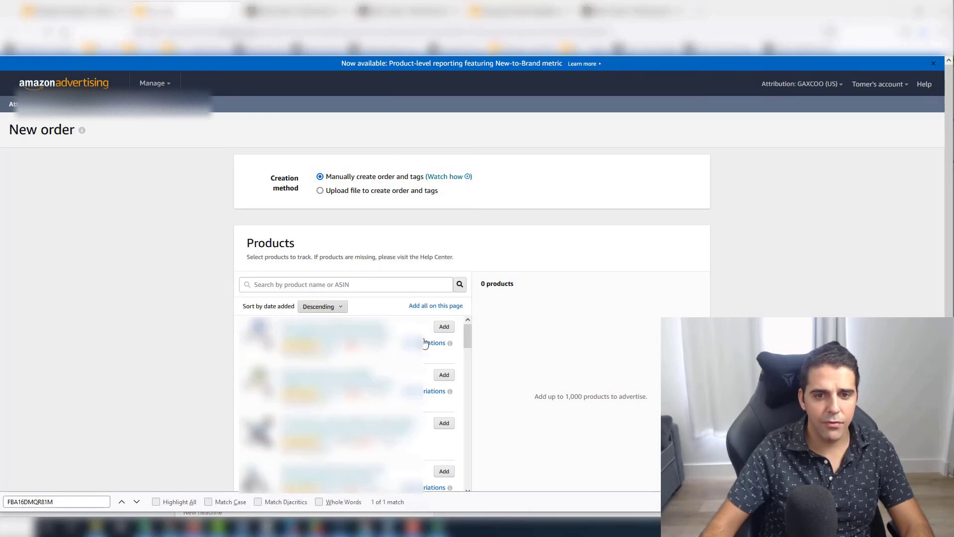
Add the first product and create the retro sunglasses order
click(444, 327)
scroll(557, 348, down, 4)
click(398, 351)
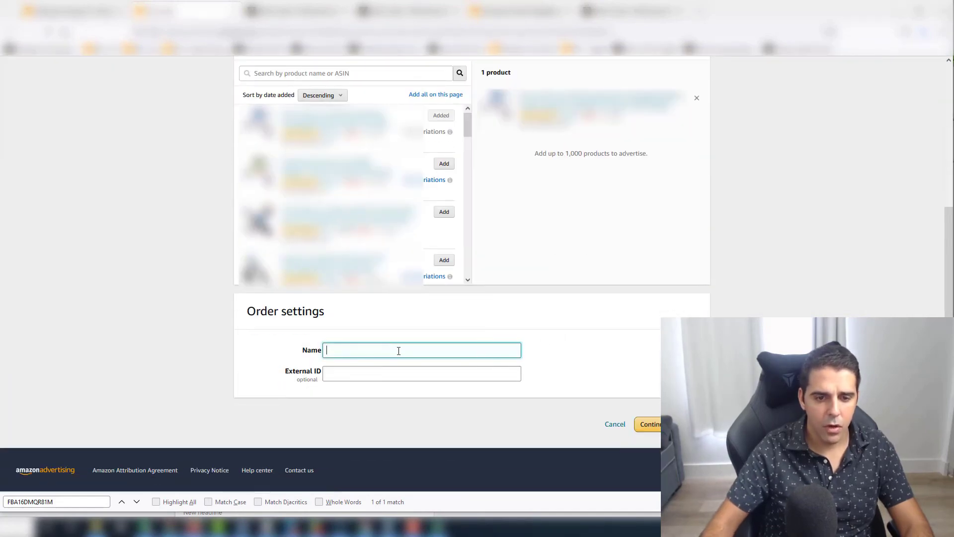
text(retro su)
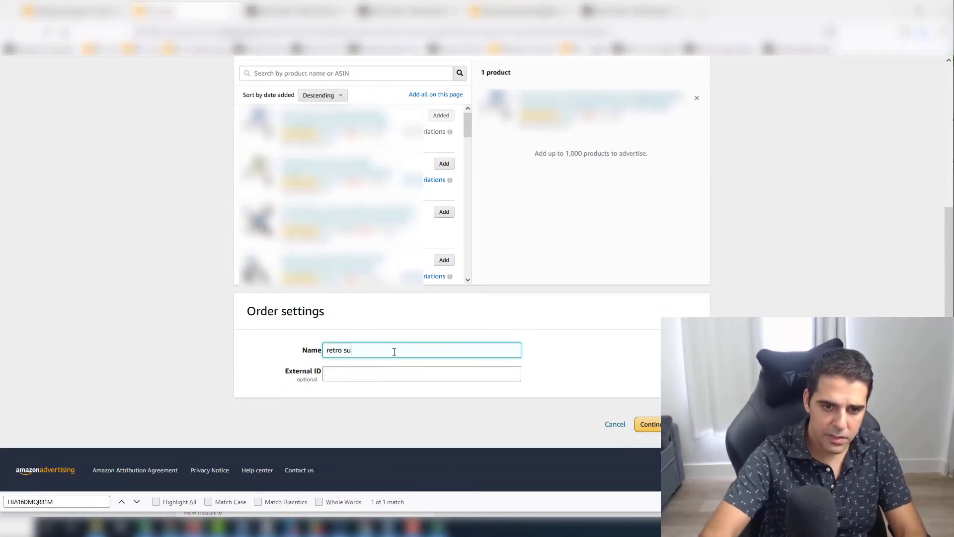
text(nglasses)
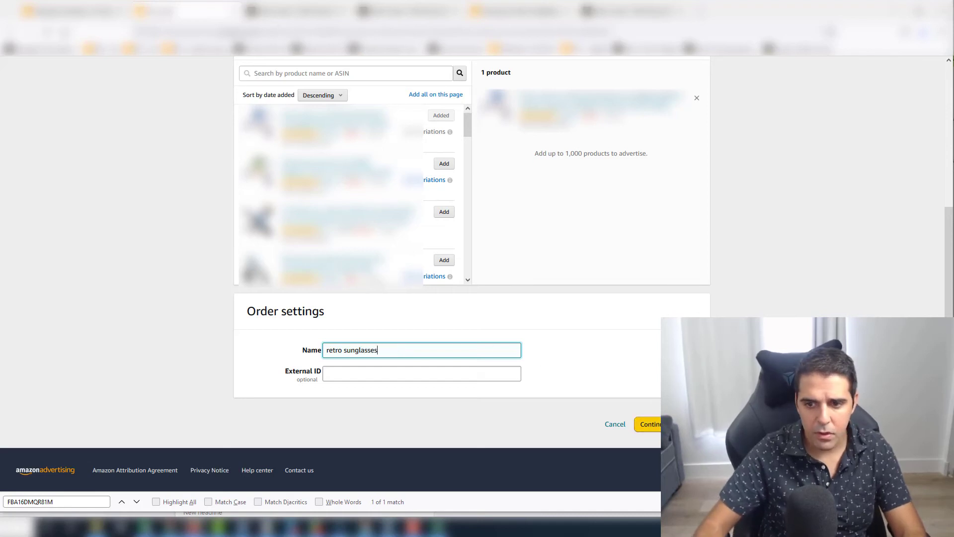
click(529, 254)
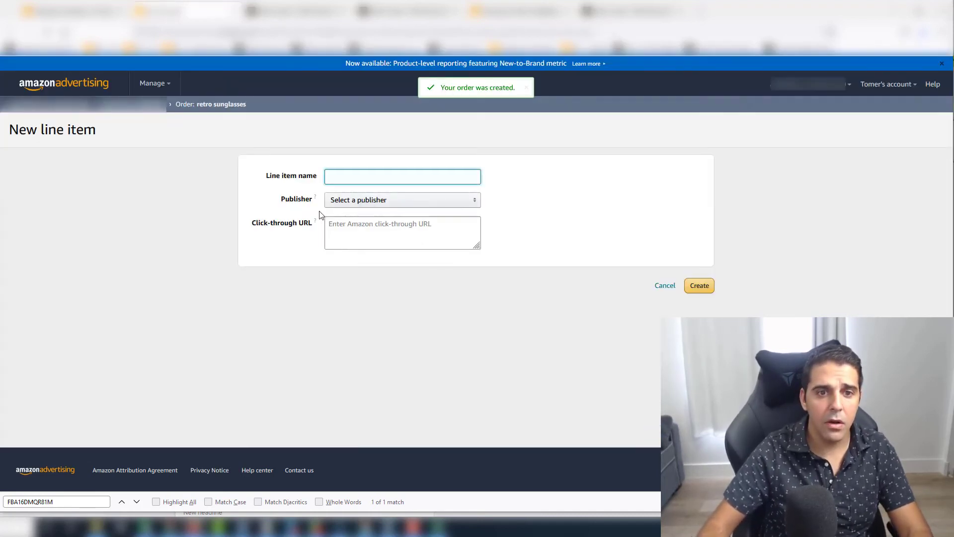
Create a 'retro keyword' Google Adwords Search line item using the saved Amazon search URL
text(retro keyword)
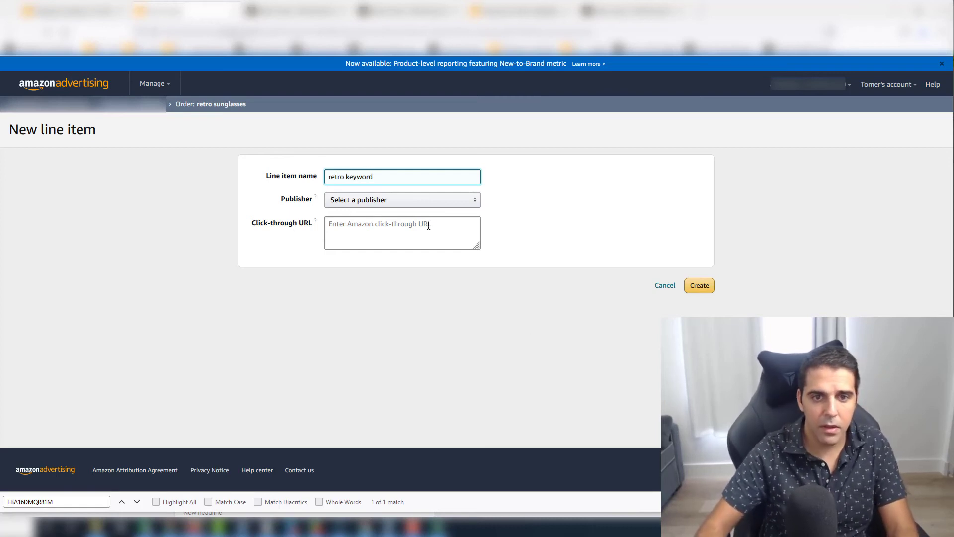
click(415, 201)
text(adw)
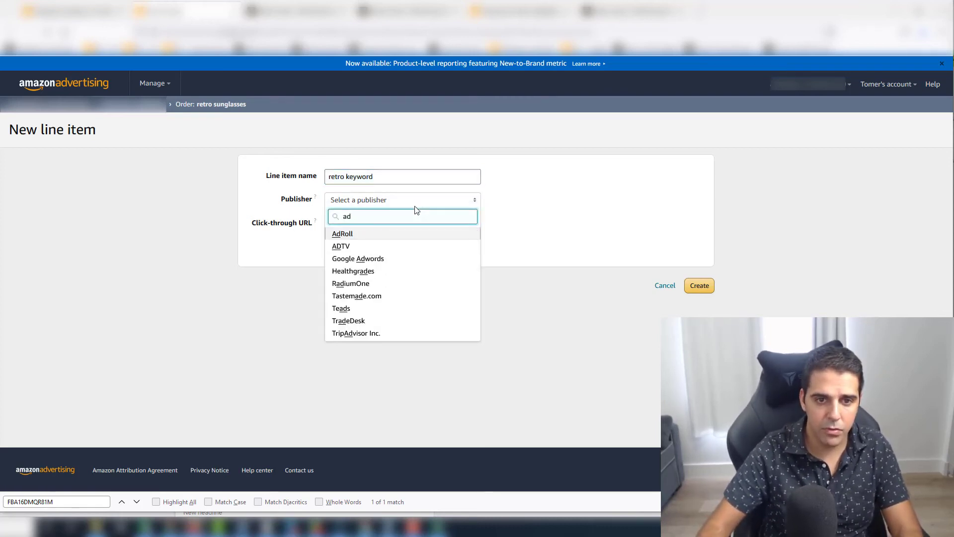
click(411, 233)
click(342, 260)
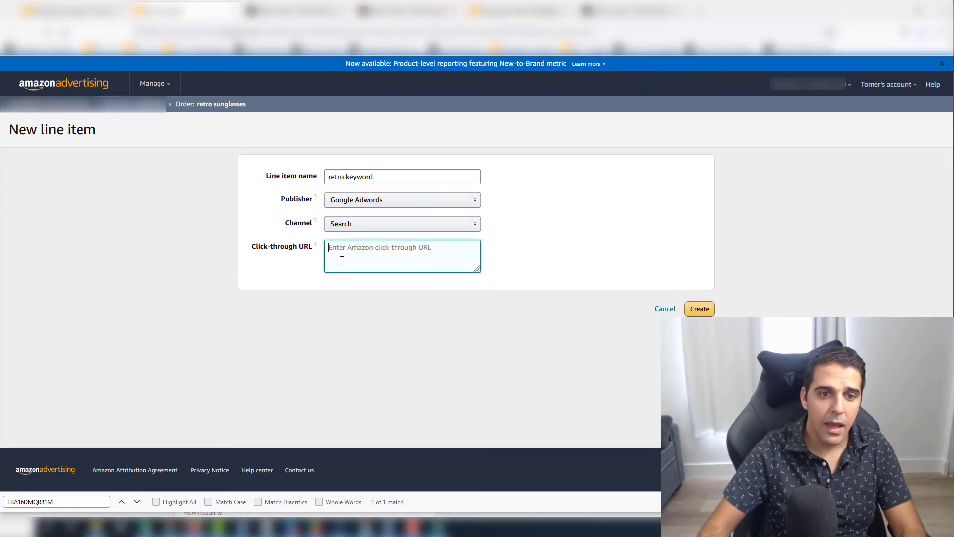
key(alt+Tab)
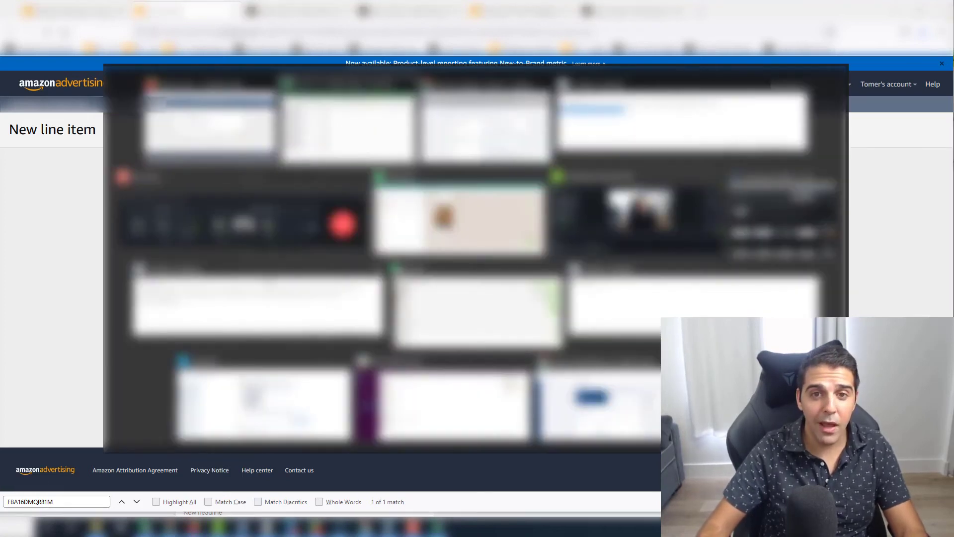
key(alt+Tab)
drag(678, 245, 129, 219)
key(ctrl+c)
click(128, 218)
key(ctrl+v)
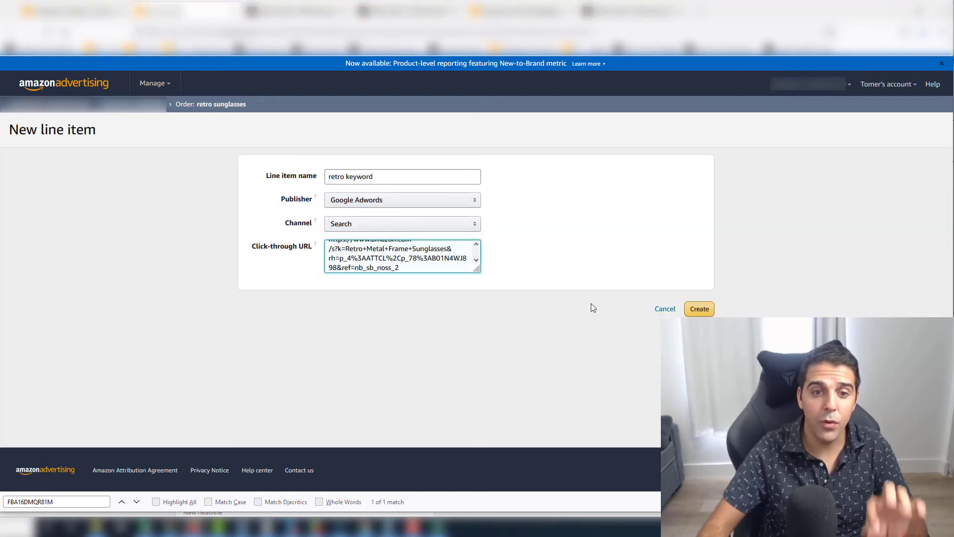
click(700, 309)
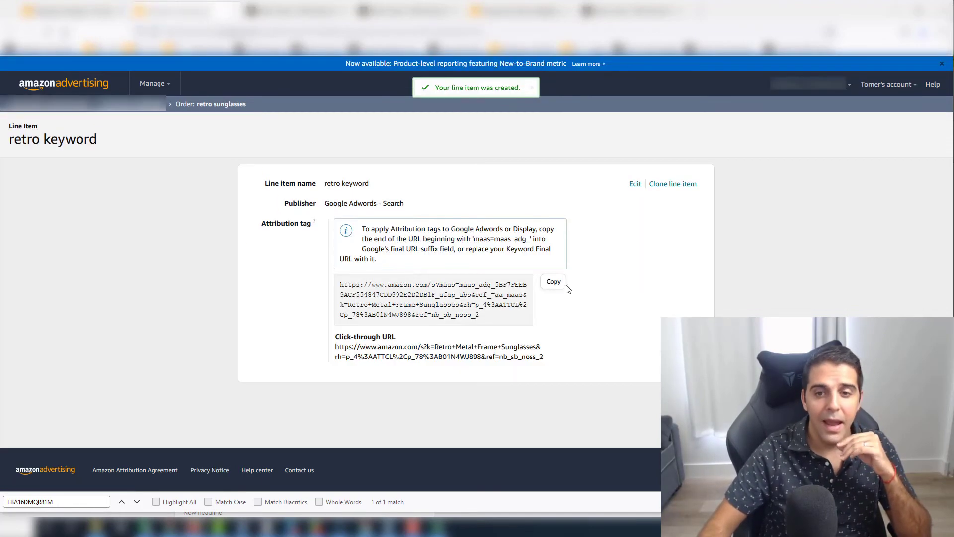
Copy the generated attribution URL and paste it as the Google Ads Final URL
click(554, 282)
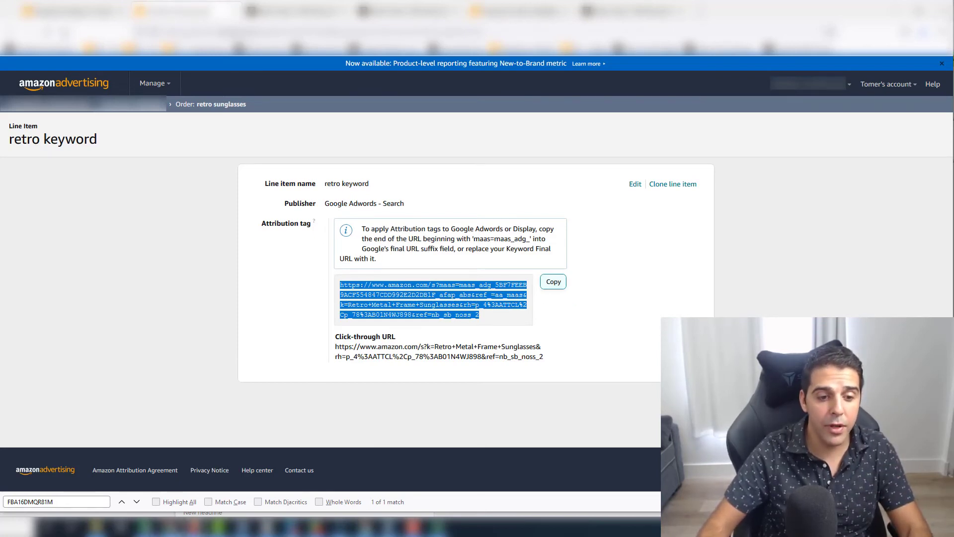
click(193, 527)
key(ctrl+v)
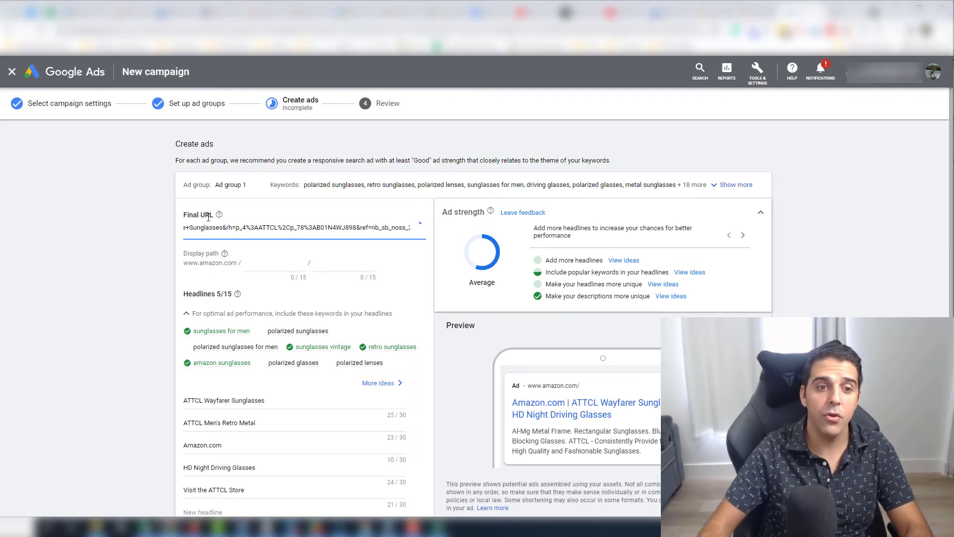
Enter Retro and Sunglasses as the ad's two display path parts
click(257, 266)
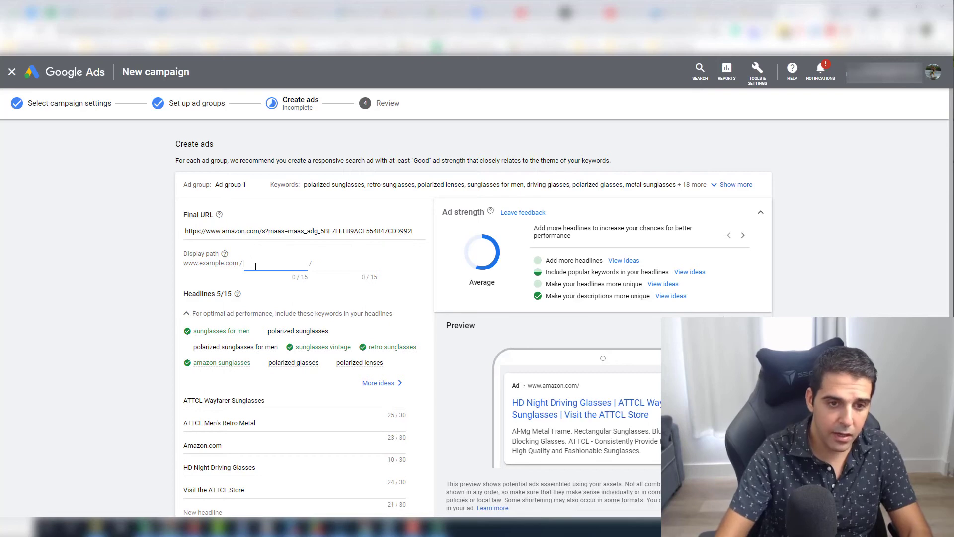
text(Retro)
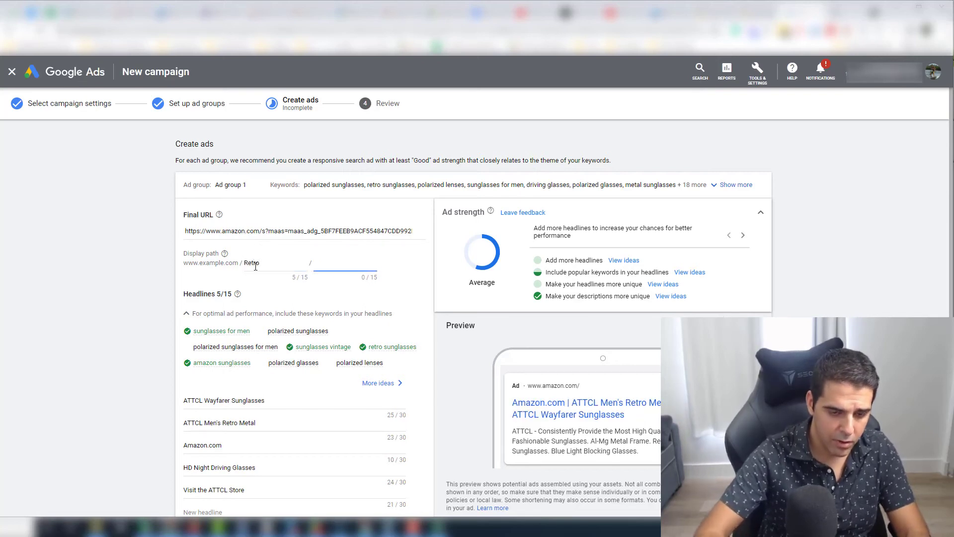
text(Sunglasse)
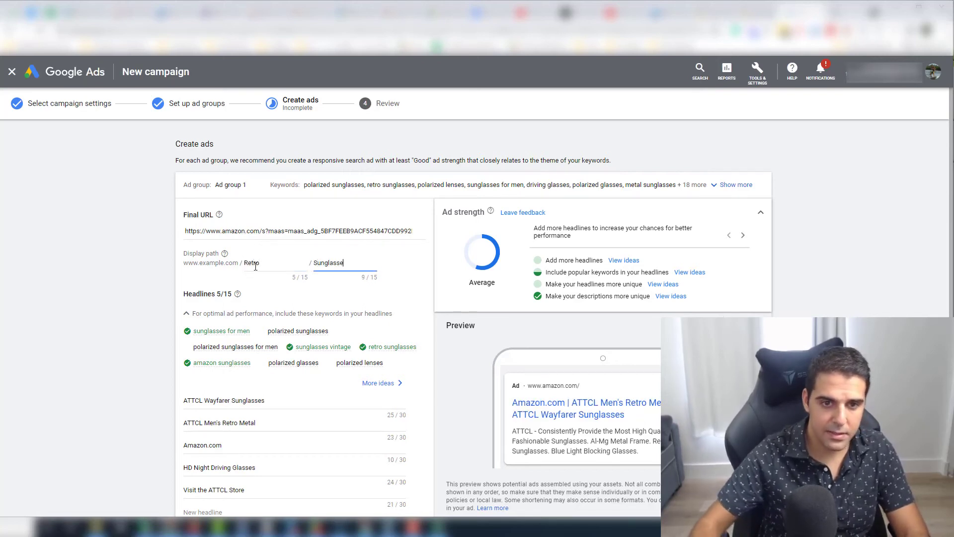
text(s)
scroll(249, 273, down, 2)
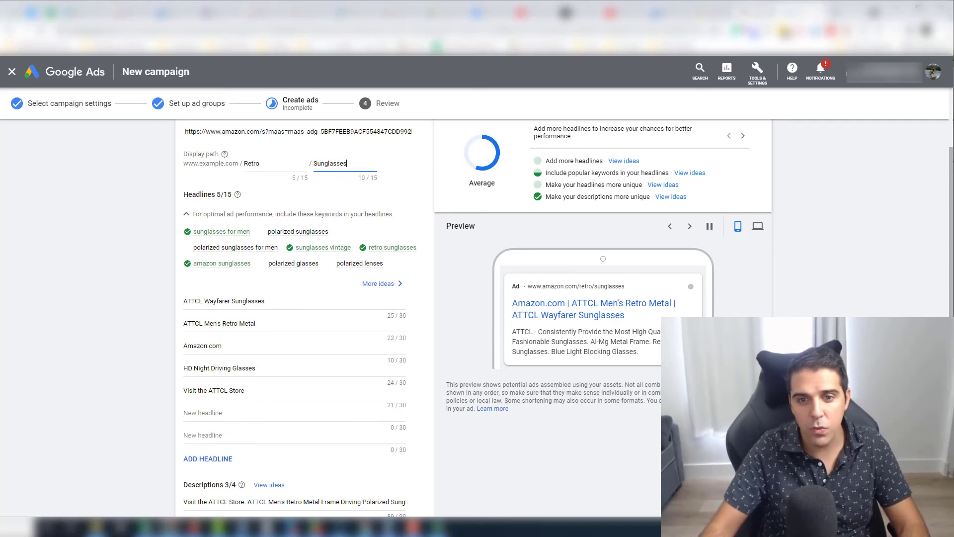
Make Men's Retro Metal Frame, copied from the Amazon title, headline 1 and delete headline 2
click(739, 13)
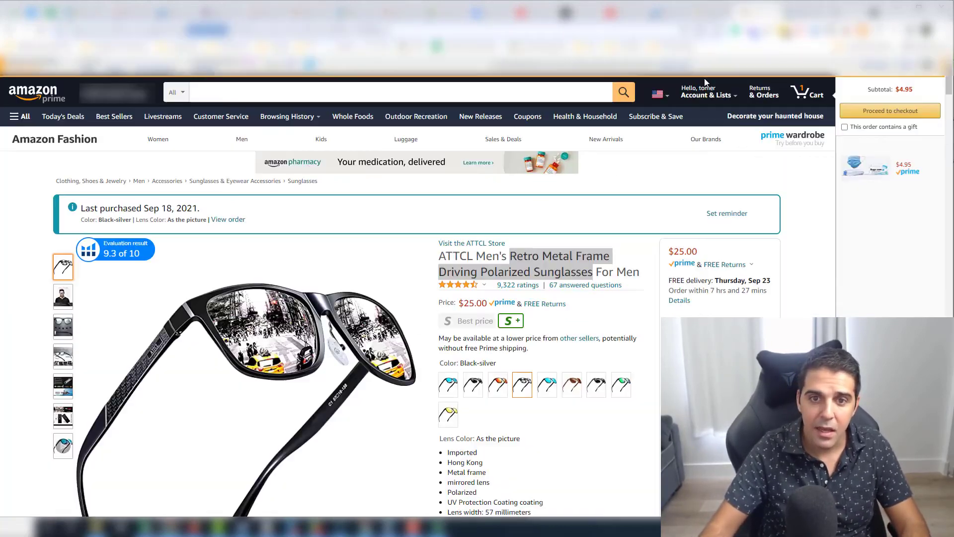
drag(481, 257, 610, 258)
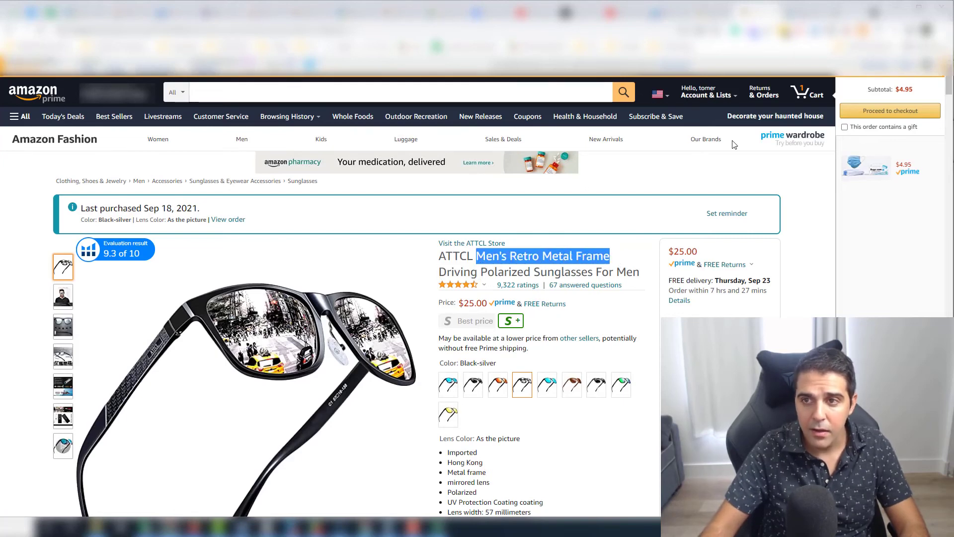
key(alt+Tab)
triple_click(219, 304)
key(ctrl+v)
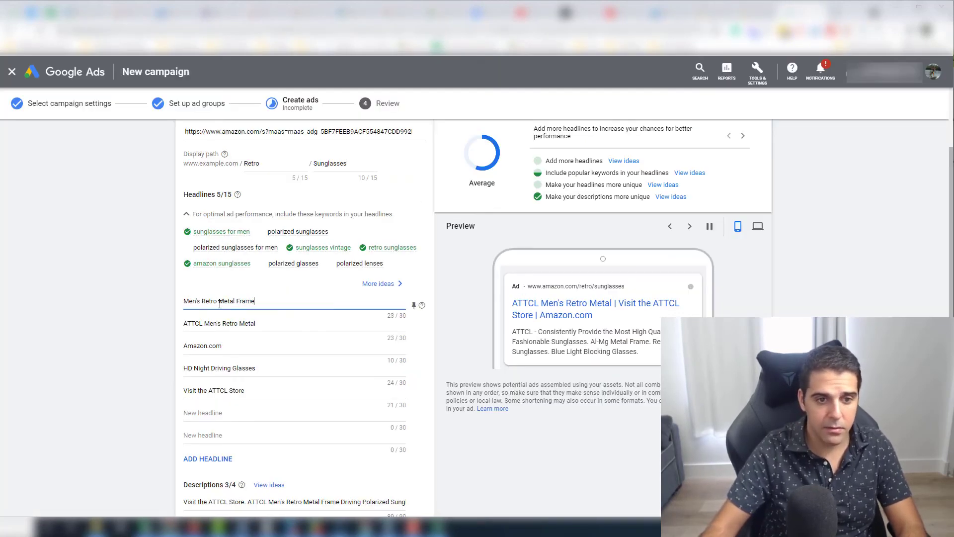
triple_click(224, 323)
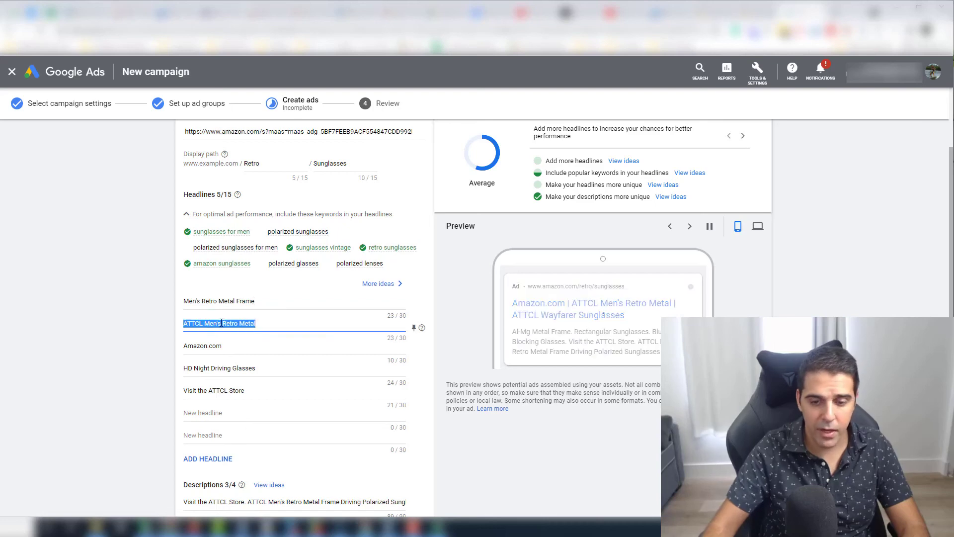
key(BackSpace)
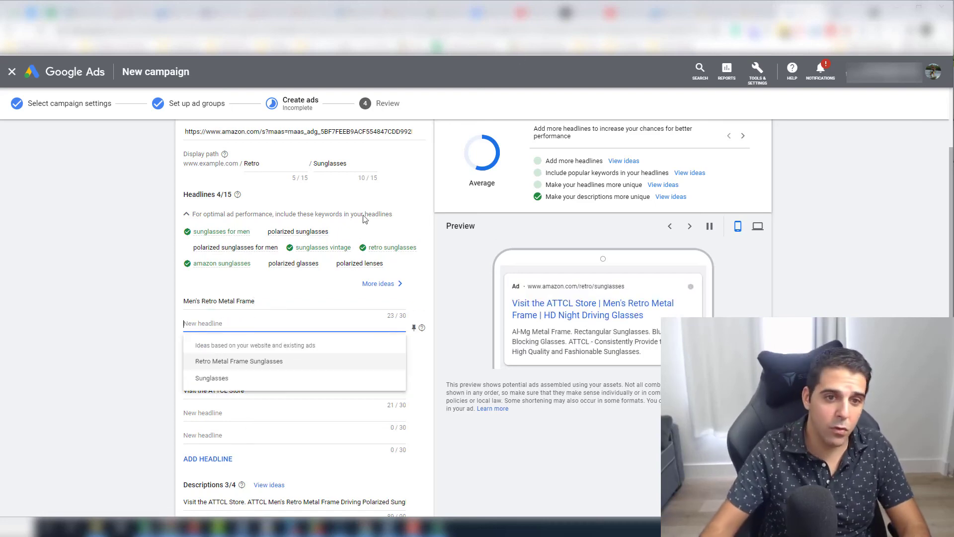
Copy 'Polarized Sunglasses For Men' from the Amazon title into headline 2
key(alt+Tab)
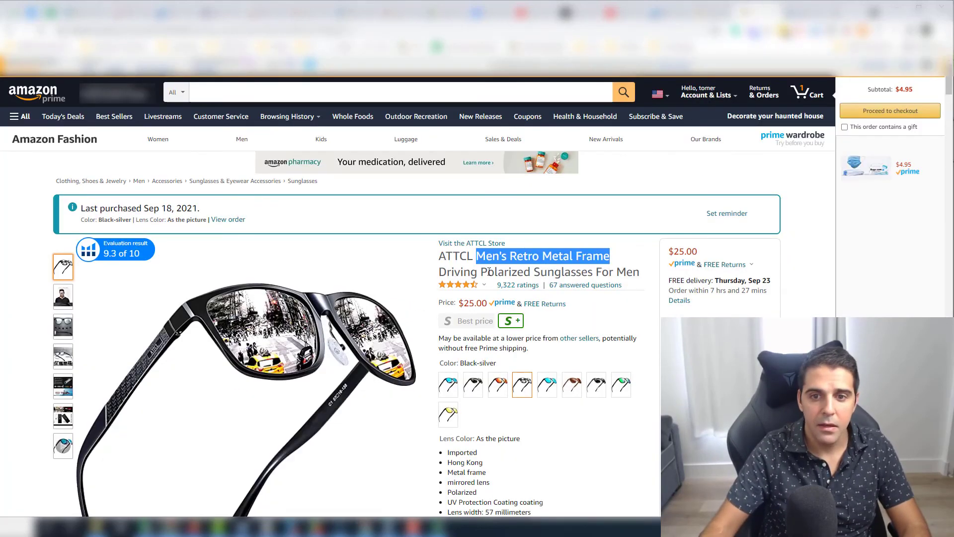
click(440, 272)
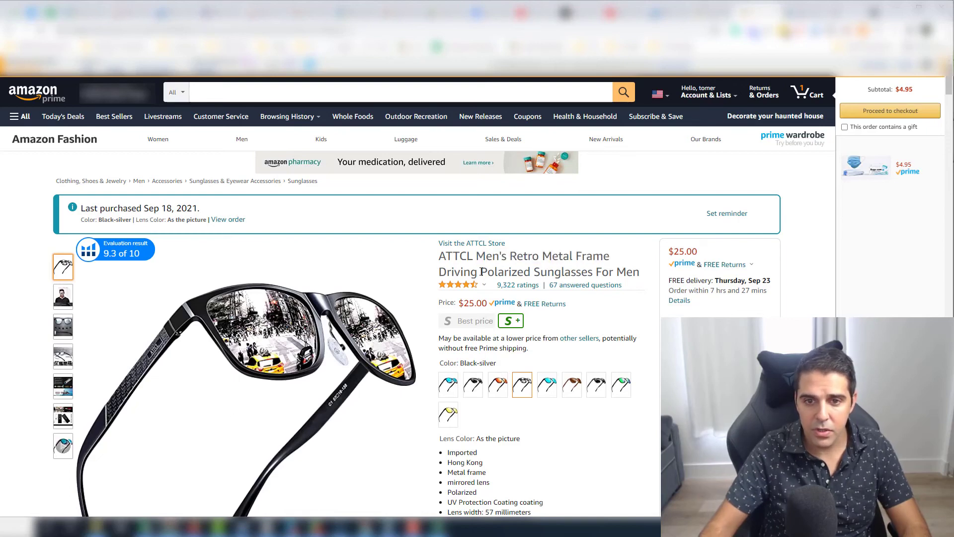
drag(480, 272, 533, 271)
drag(439, 272, 480, 272)
key(ctrl+c)
key(ctrl+tab)
click(233, 324)
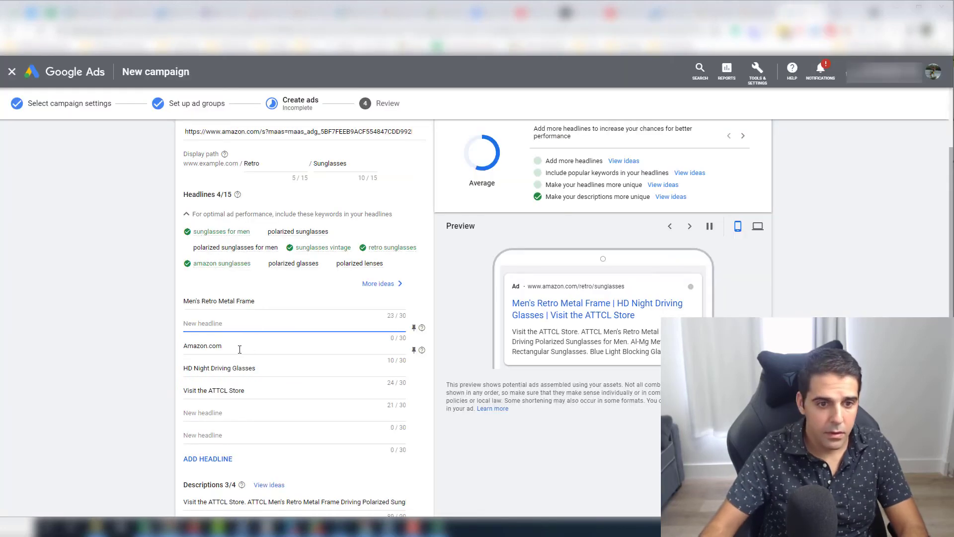
key(ctrl+v)
Delete the Amazon.com, HD Night Driving Glasses and Visit the ATTCL Store headlines
double_click(239, 349)
key(BackSpace)
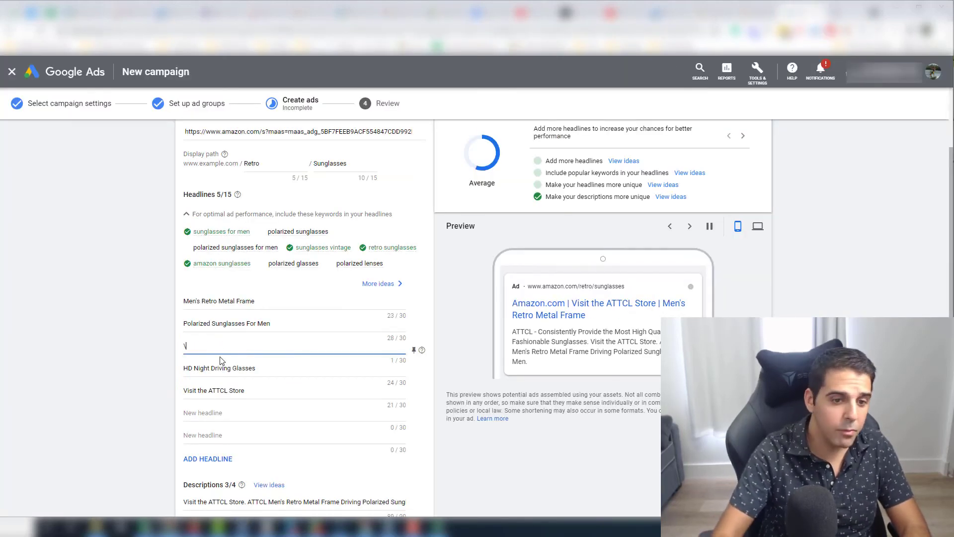
click(157, 364)
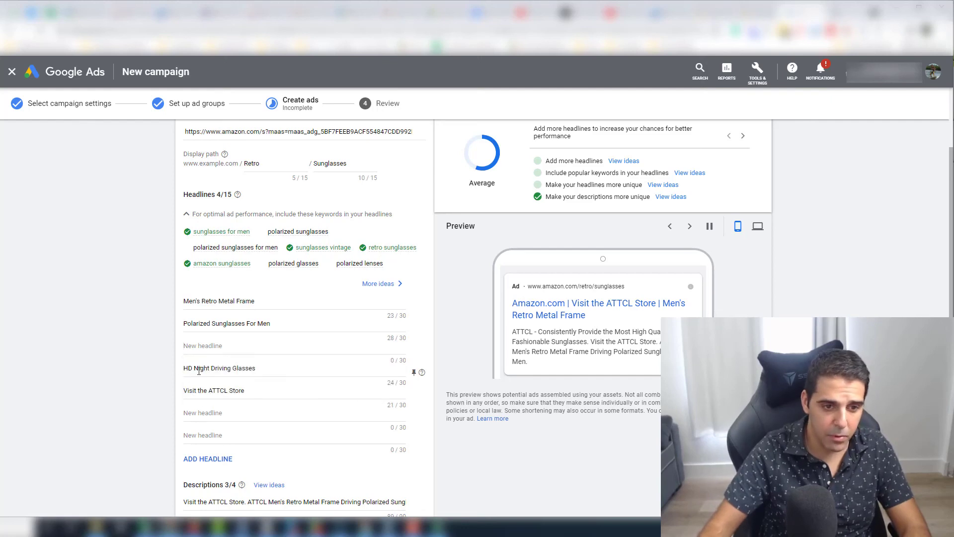
triple_click(199, 368)
key(BackSpace)
triple_click(190, 391)
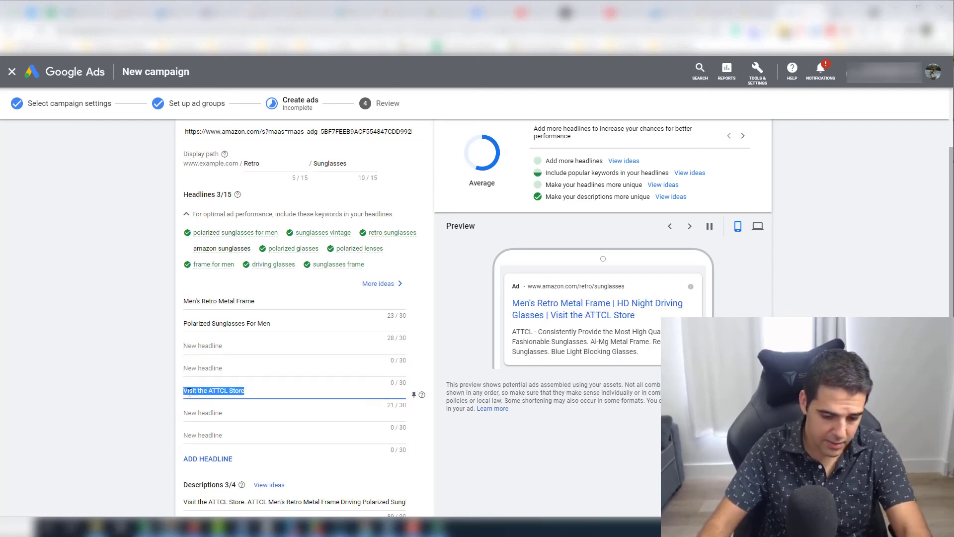
key(BackSpace)
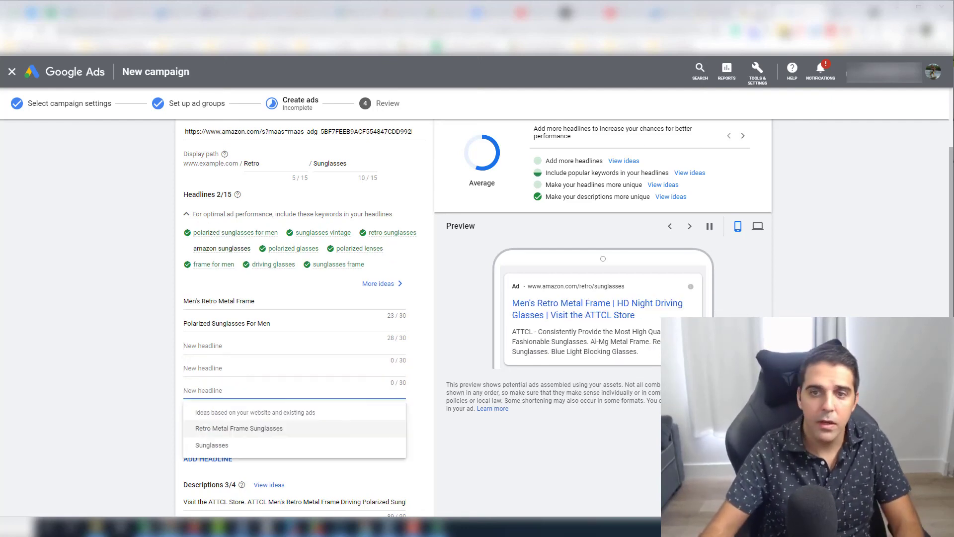
click(752, 13)
scroll(508, 352, down, 2)
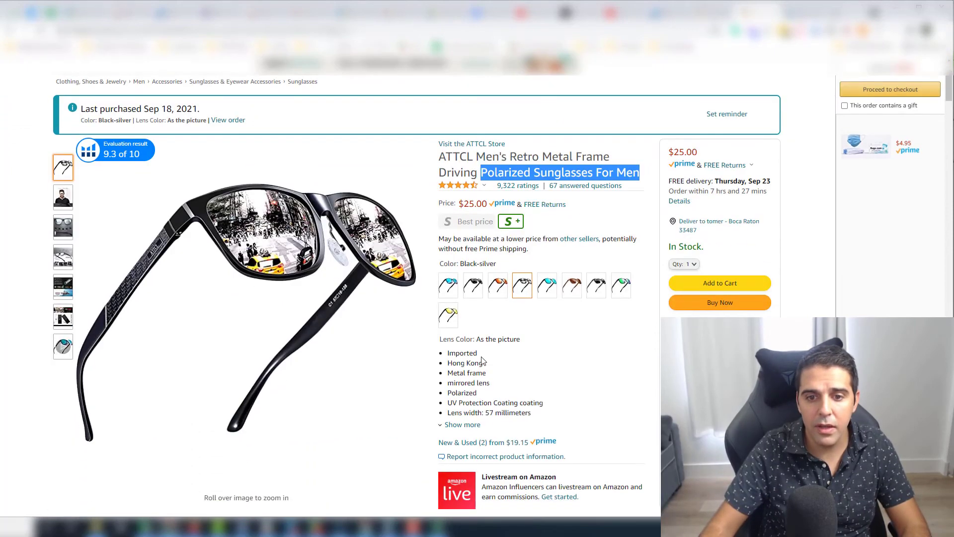
Browse the related products and the ATTCL driving sunglasses listing on Amazon
mouse_move(63, 196)
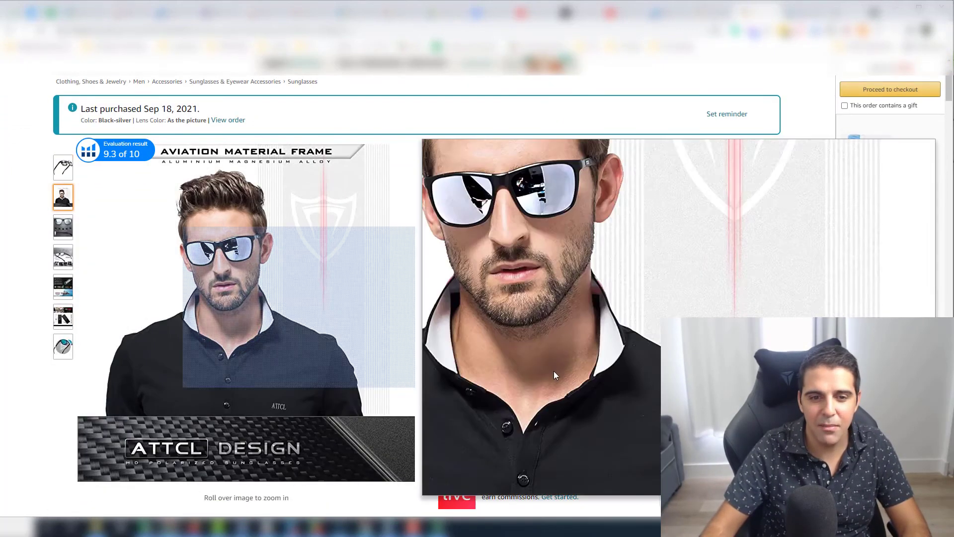
scroll(484, 363, down, 1)
scroll(483, 363, down, 10)
scroll(483, 363, up, 10)
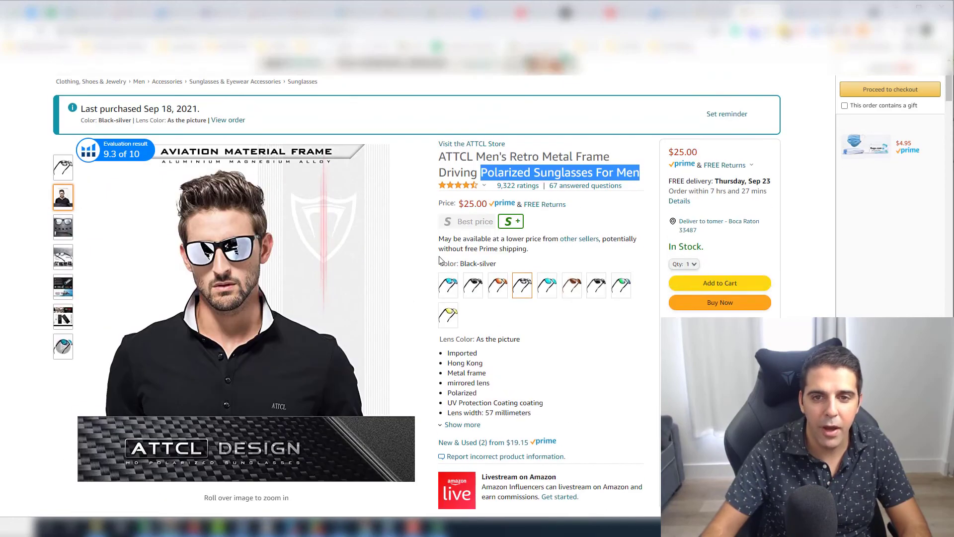
scroll(381, 286, down, 3)
scroll(382, 285, down, 15)
scroll(390, 264, up, 5)
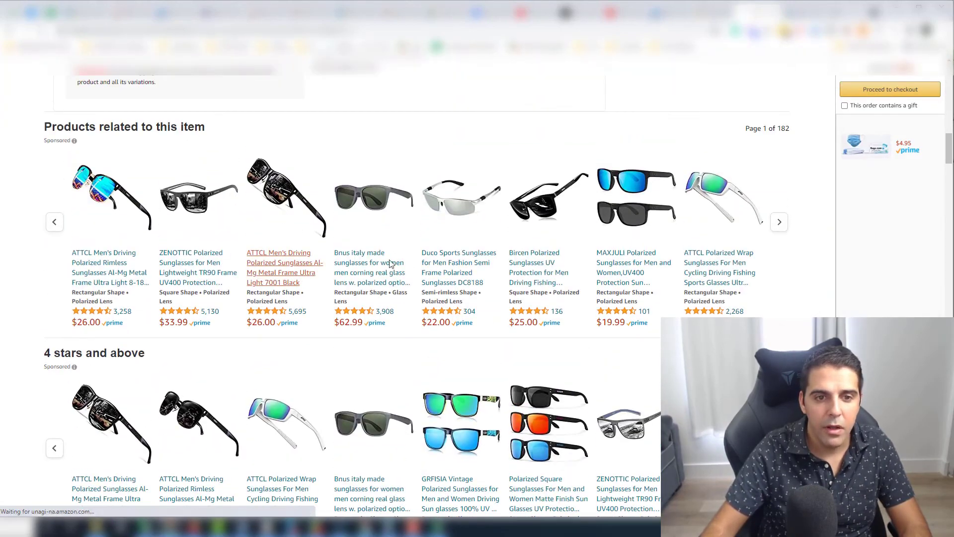
key(alt+Left)
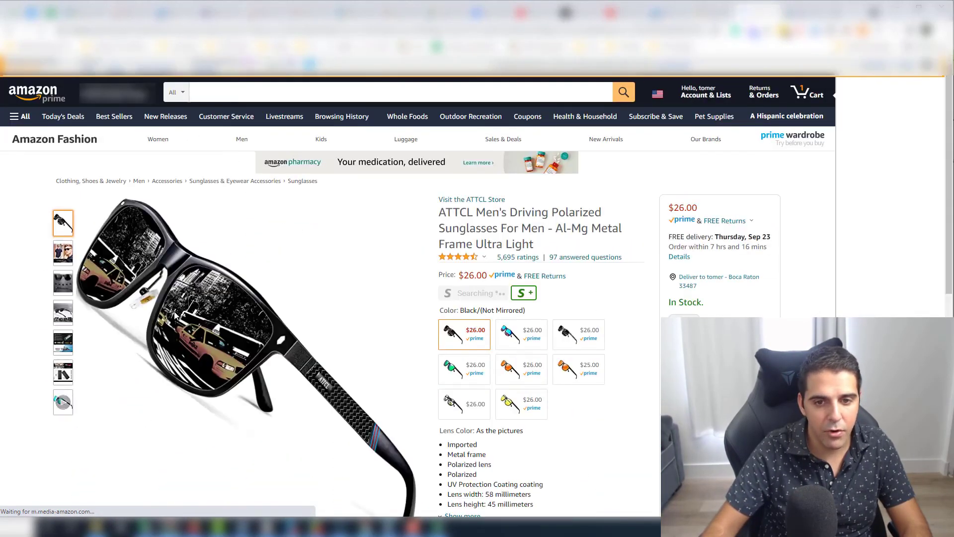
scroll(644, 273, down, 4)
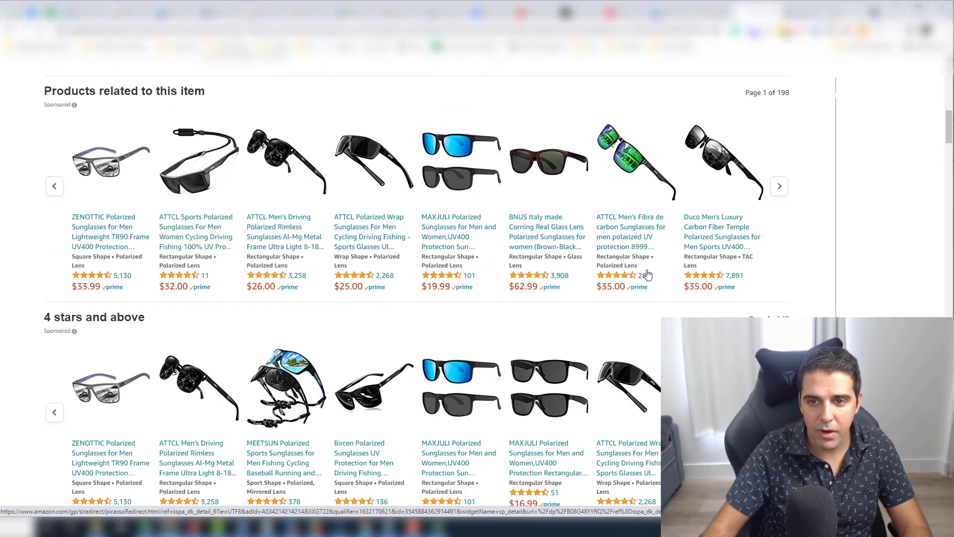
scroll(697, 299, down, 1)
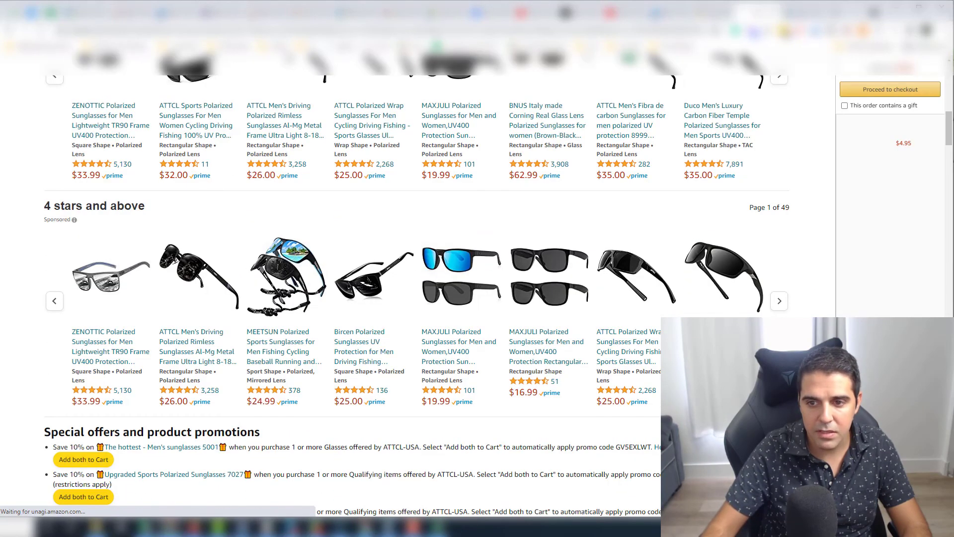
View the A LONG sunglasses listing, dismiss the savings popup, and return to Google Ads
key(alt+Right)
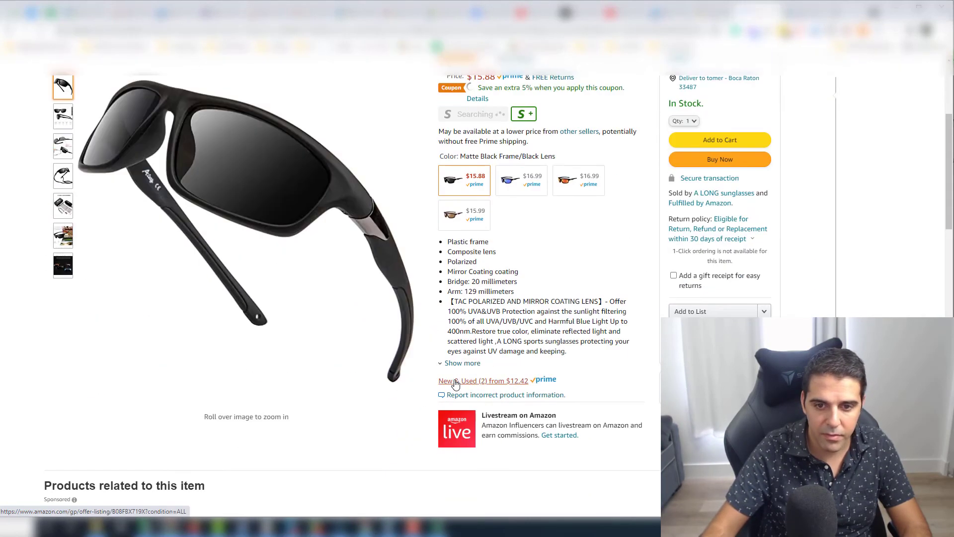
drag(446, 300, 519, 292)
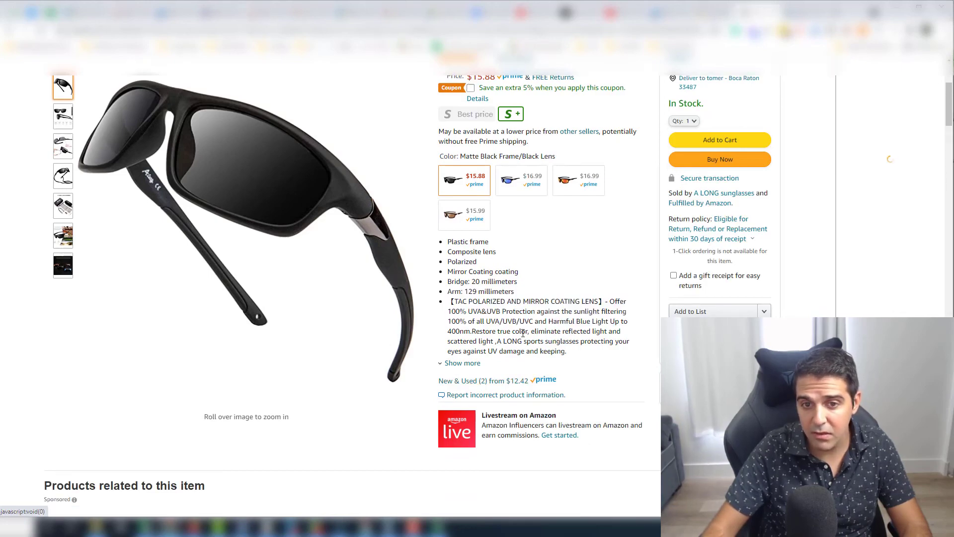
scroll(512, 291, up, 4)
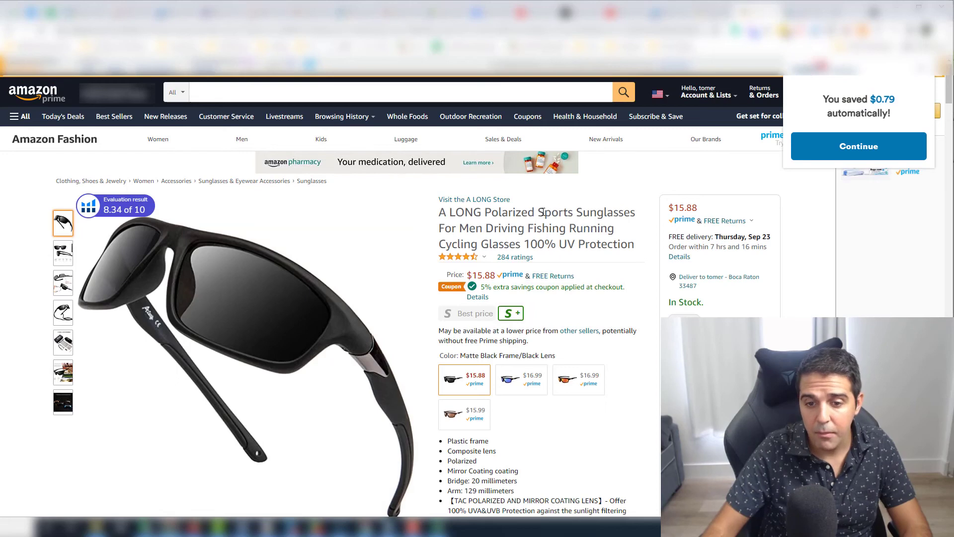
drag(538, 210, 639, 228)
click(619, 230)
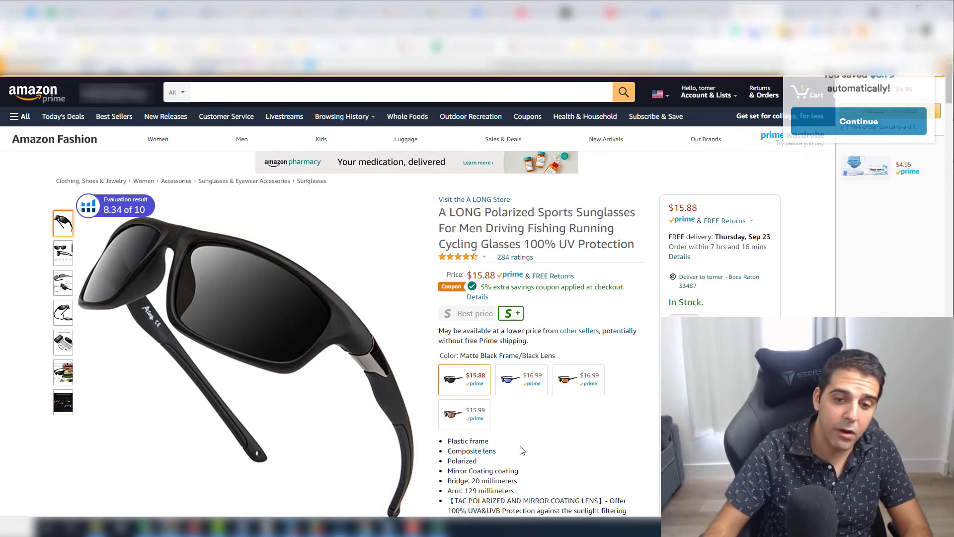
click(798, 10)
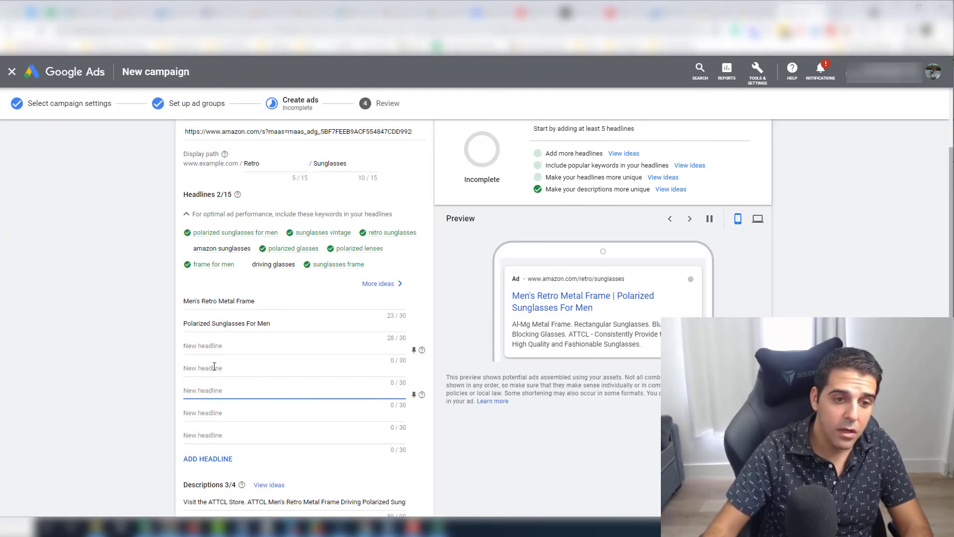
Overwrite description 1 with the Amazon review title 'Definitely NOT Unbreakable'
scroll(256, 439, up, 1)
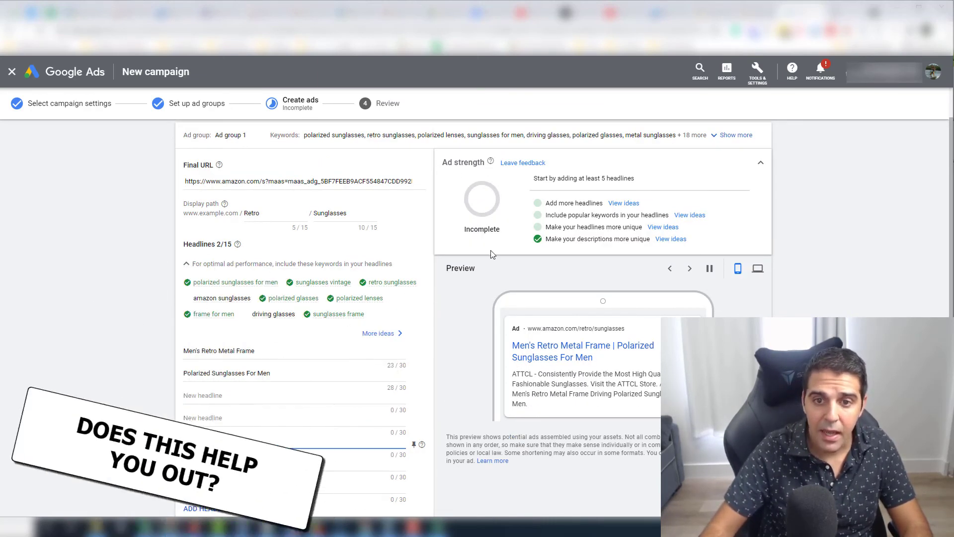
scroll(427, 220, down, 5)
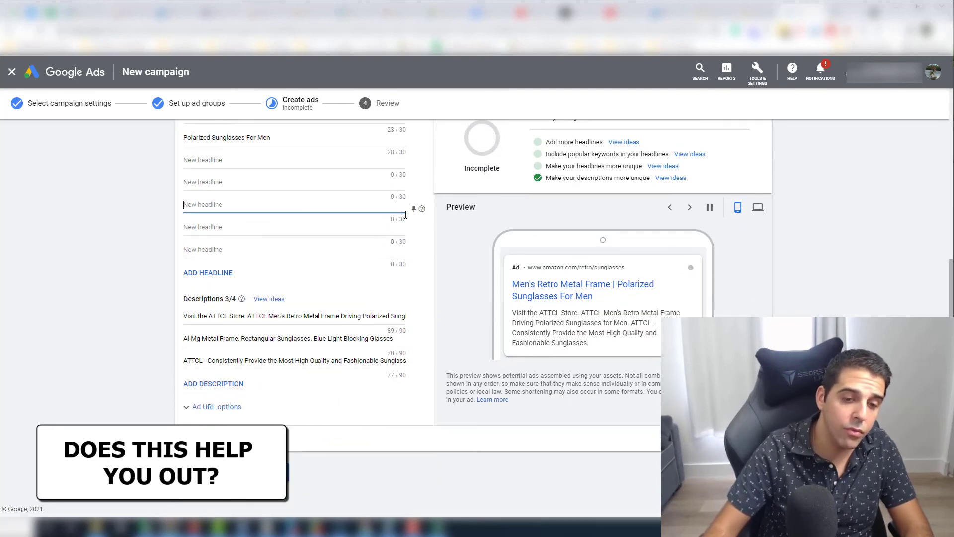
scroll(222, 339, up, 2)
scroll(222, 338, down, 2)
triple_click(222, 316)
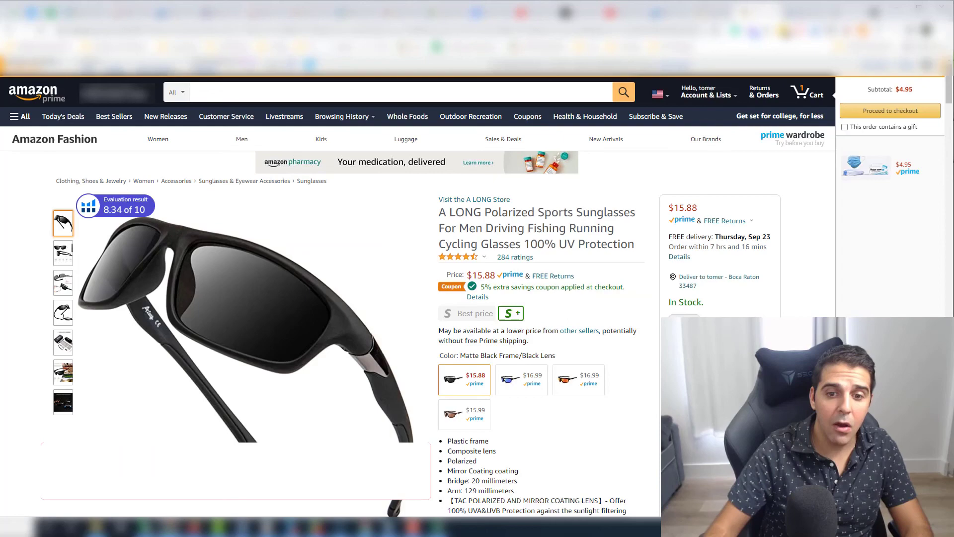
scroll(531, 312, down, 4)
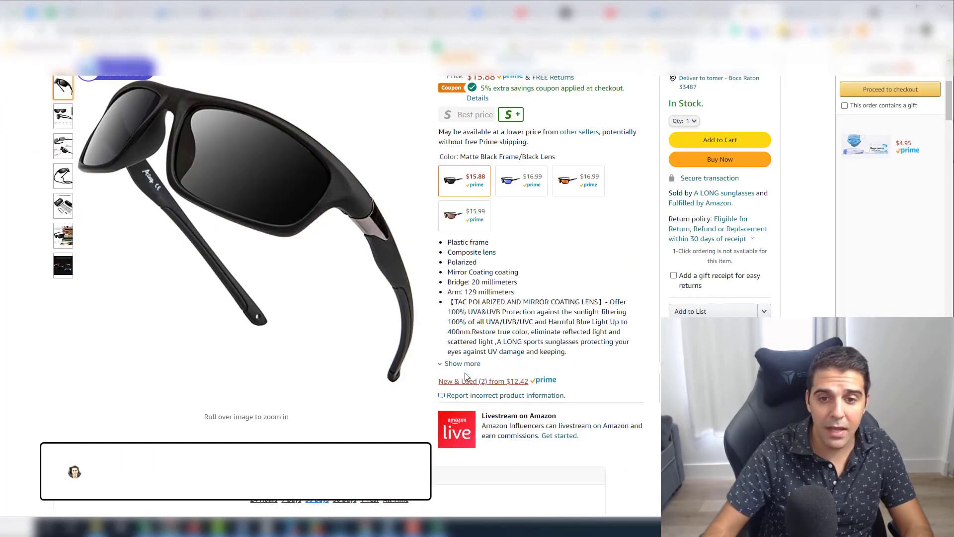
drag(468, 312, 531, 312)
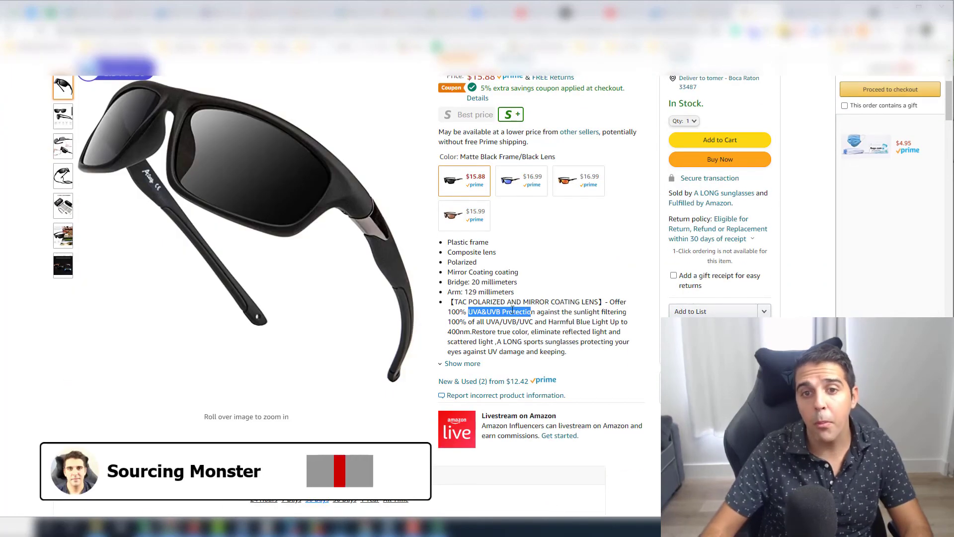
scroll(514, 157, up, 2)
click(514, 157)
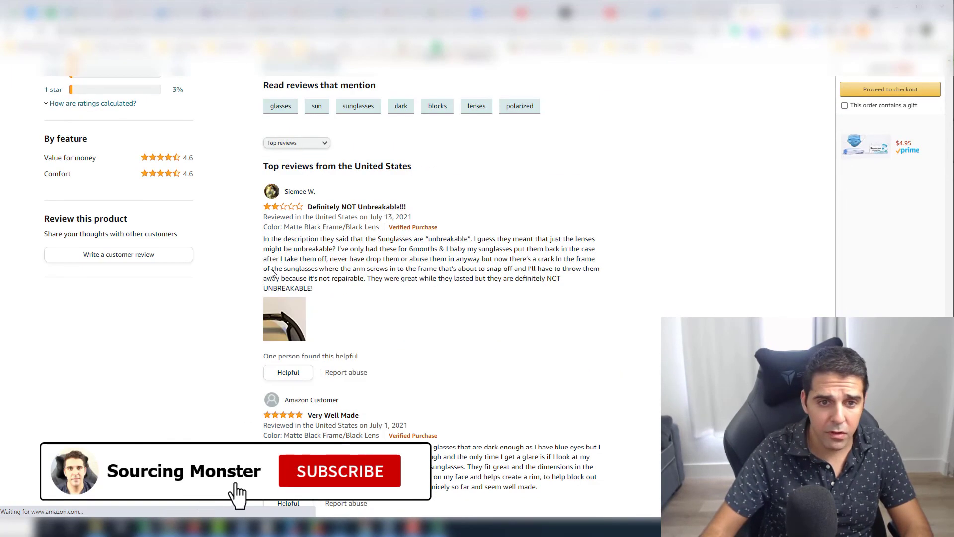
drag(418, 207, 335, 205)
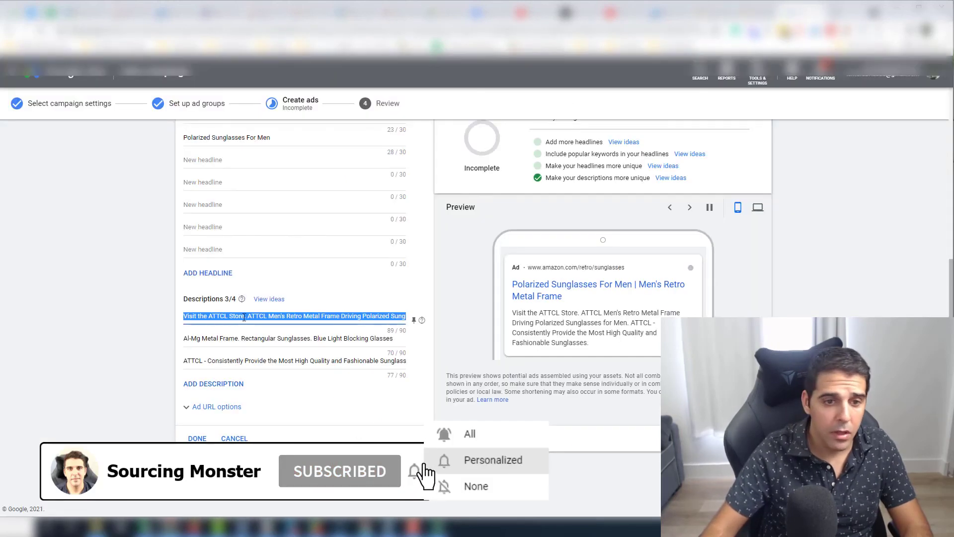
text(Definitely NOT Unbreakable)
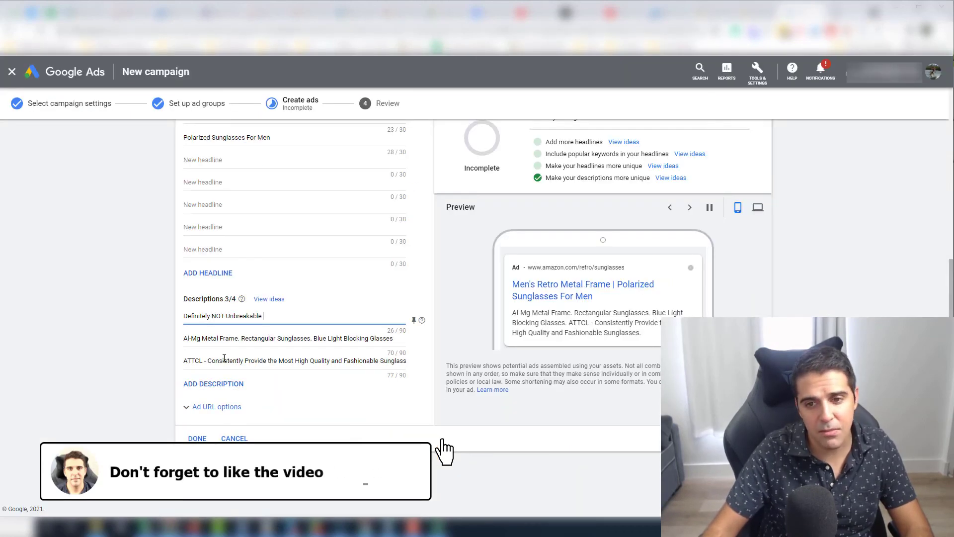
Save the ad, then reopen it from the Review page to fix its flagged issue
click(197, 438)
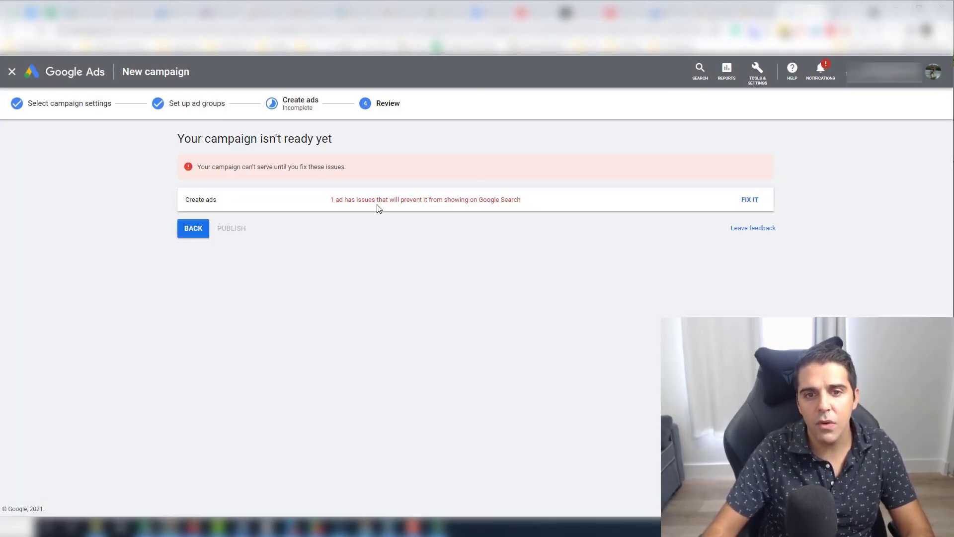
click(750, 199)
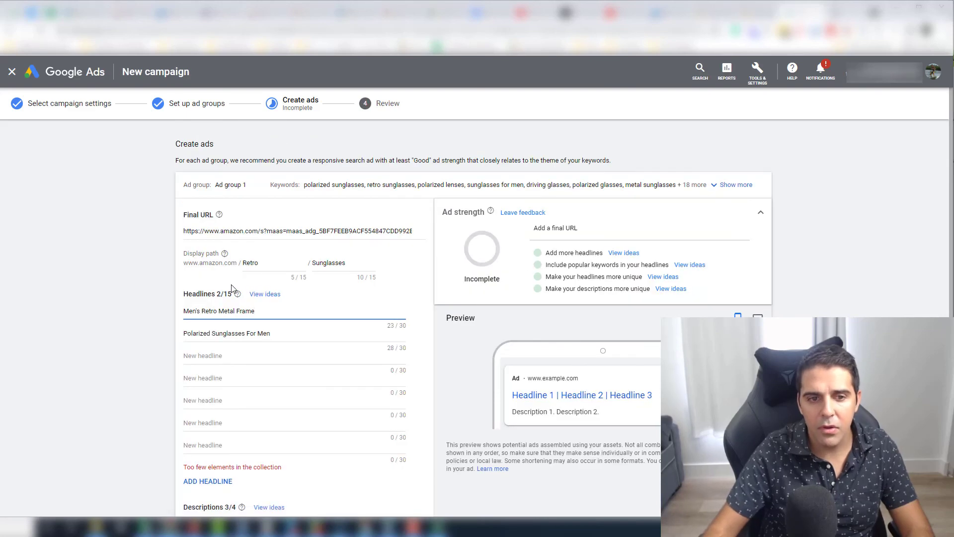